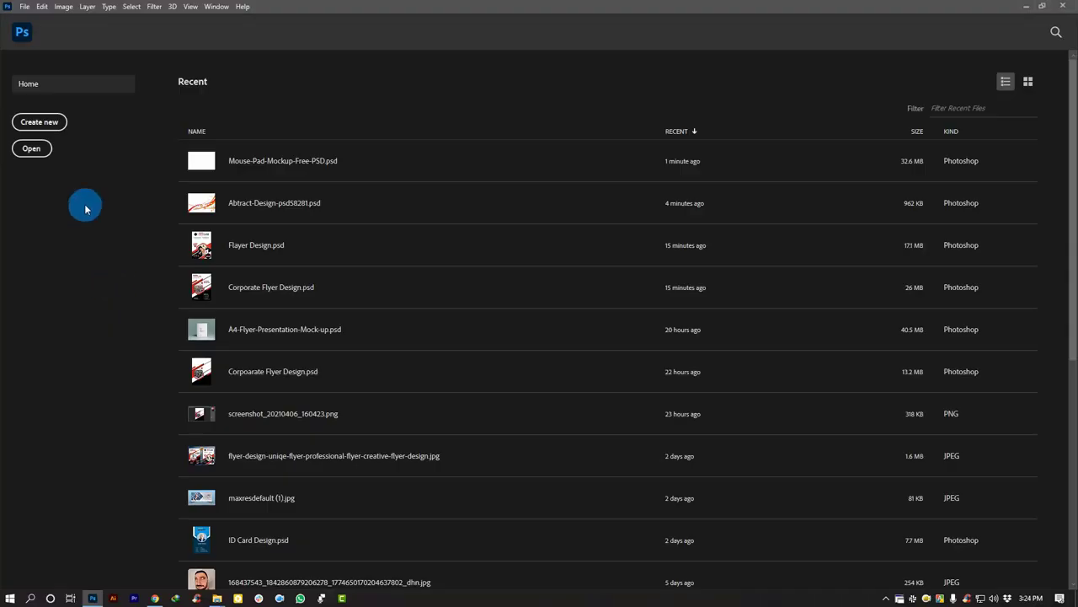
Create a 947 × 785 px, 300 ppi document named 'Mouse Pad Design'.
{"action": "left_click", "coordinate": [39, 123]}
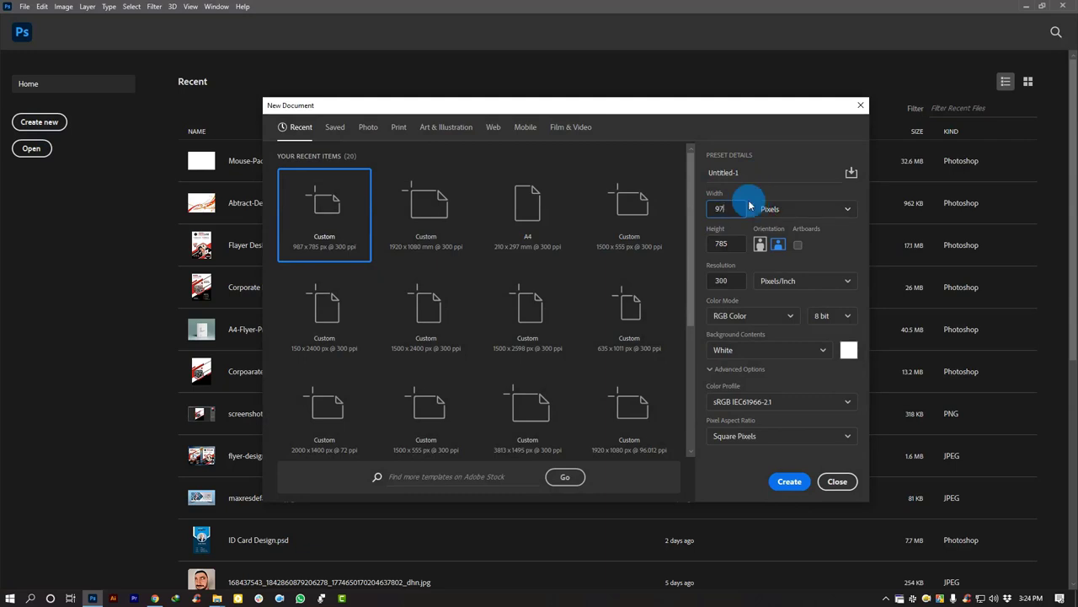
{"action": "left_click", "coordinate": [739, 243]}
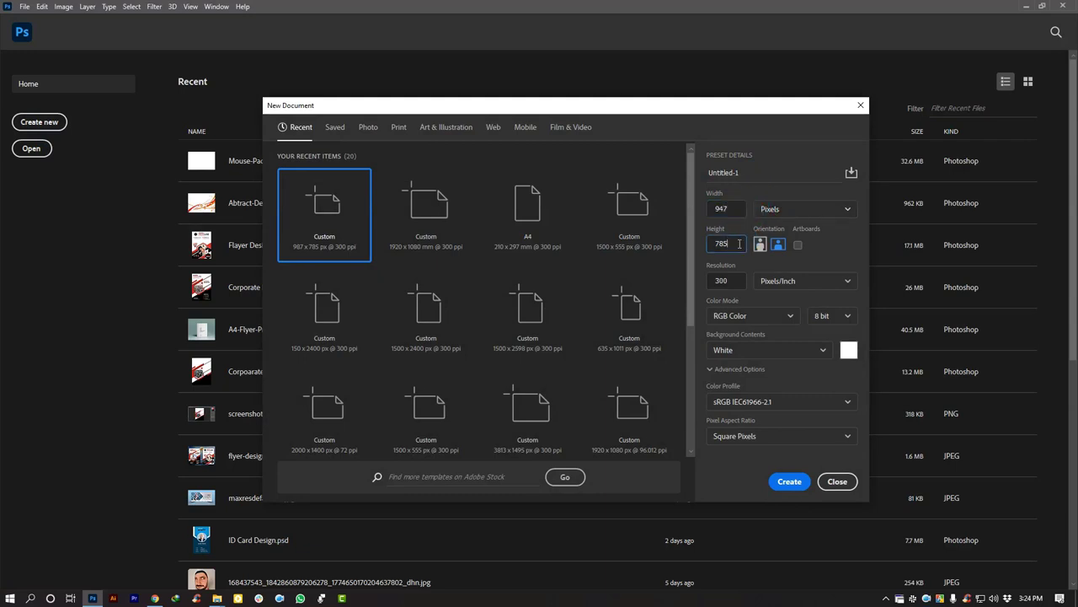
{"action": "left_click", "coordinate": [747, 172]}
{"action": "type", "text": "Mouse Pad Design"}
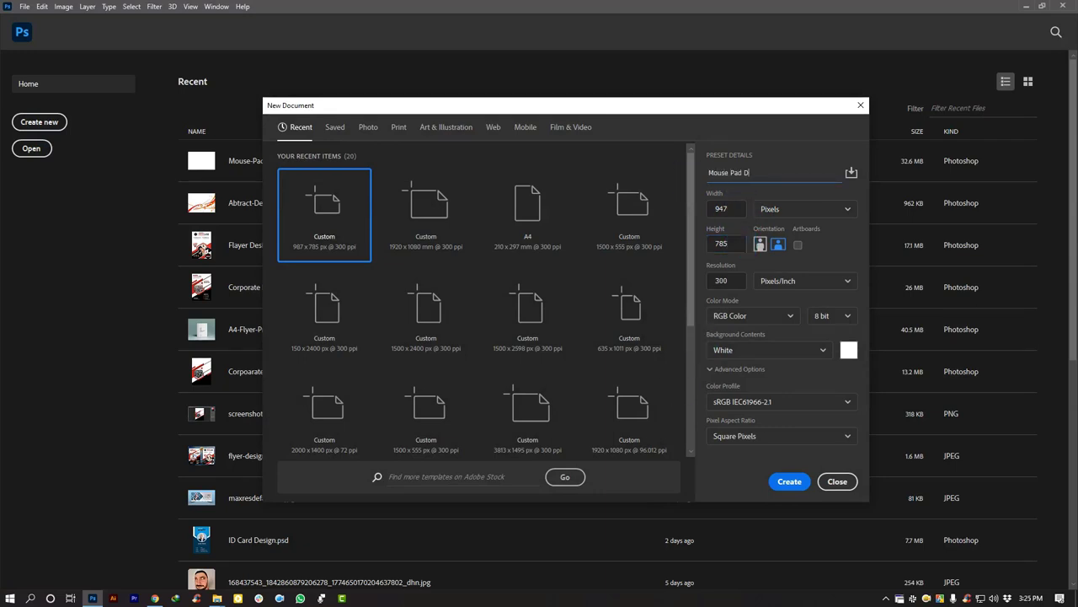
{"action": "left_click", "coordinate": [788, 482]}
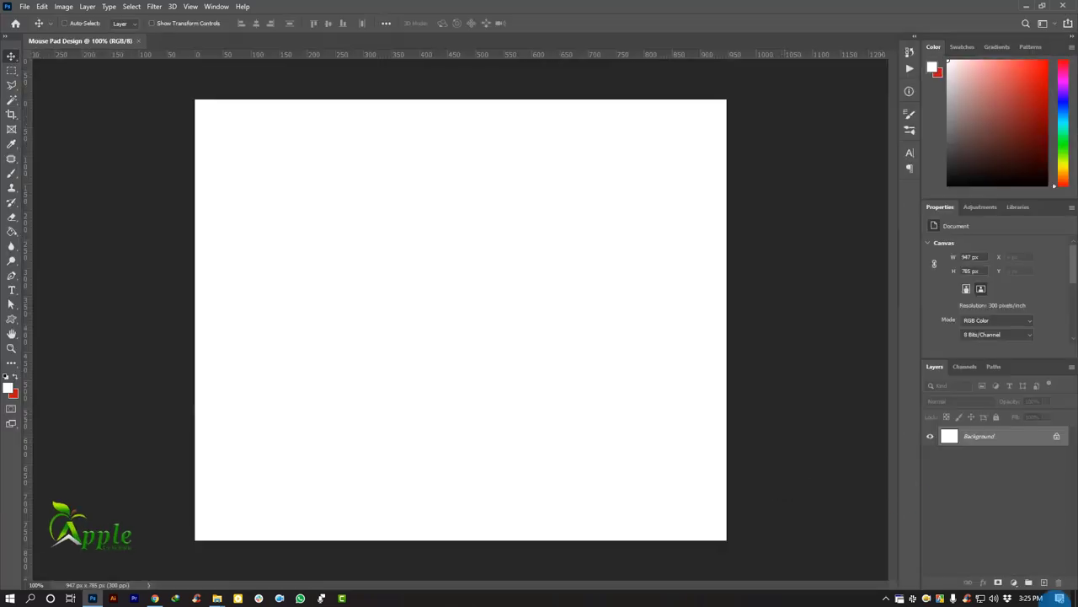
Add a Solid Color fill layer set to pure black (#000000).
{"action": "left_click", "coordinate": [1014, 582]}
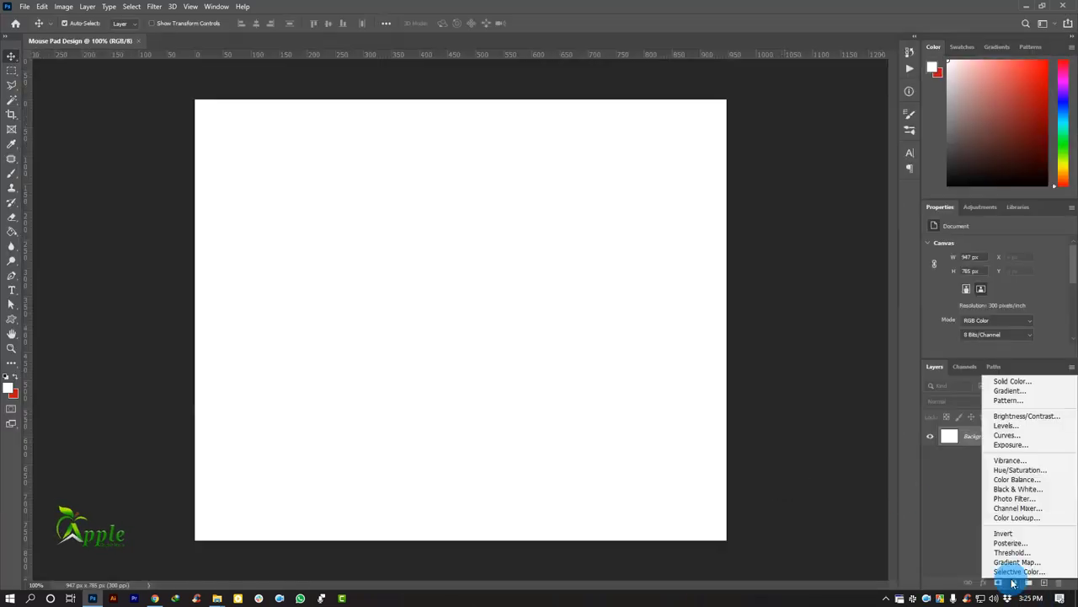
{"action": "left_click", "coordinate": [1011, 380]}
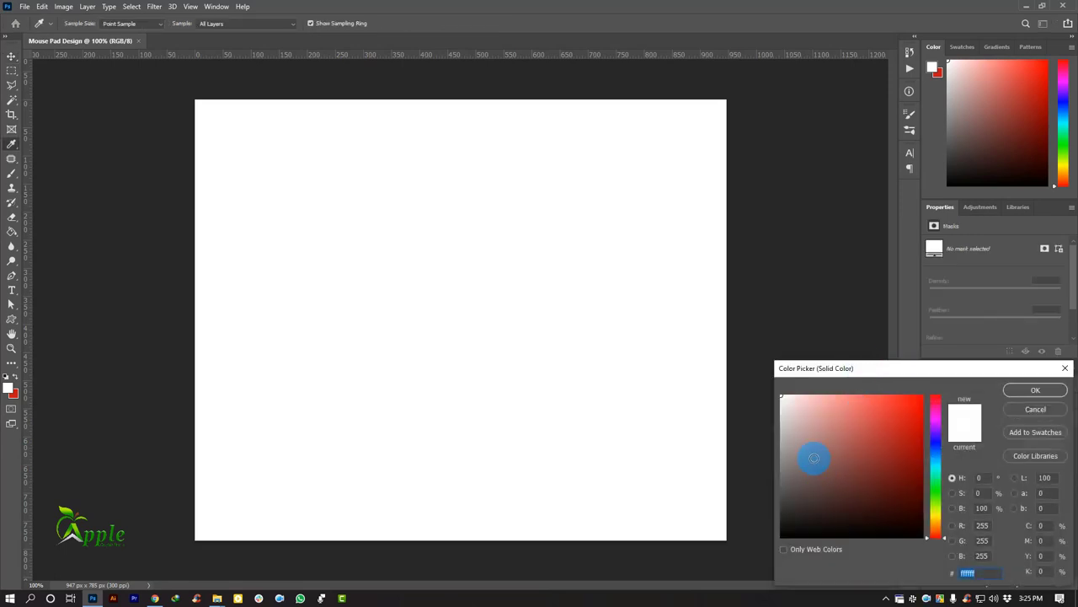
{"action": "left_click_drag", "start_coordinate": [837, 364], "coordinate": [542, 170]}
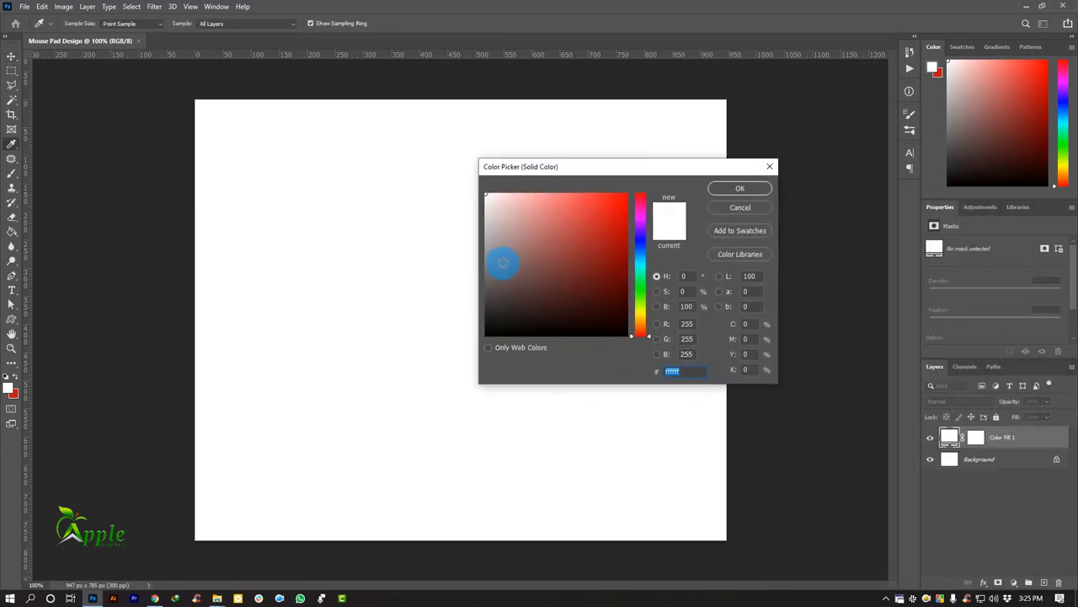
{"action": "mouse_move", "coordinate": [502, 263]}
{"action": "left_mouse_down"}
{"action": "mouse_move", "coordinate": [477, 338]}
{"action": "mouse_move", "coordinate": [471, 324]}
{"action": "mouse_move", "coordinate": [466, 337]}
{"action": "left_mouse_up"}
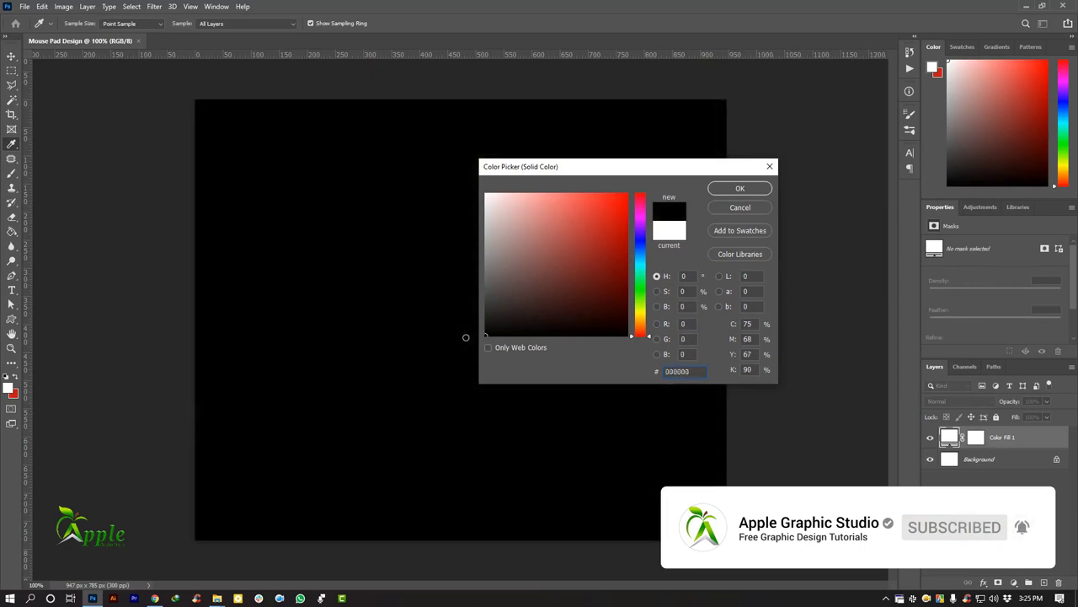
{"action": "left_click", "coordinate": [740, 188]}
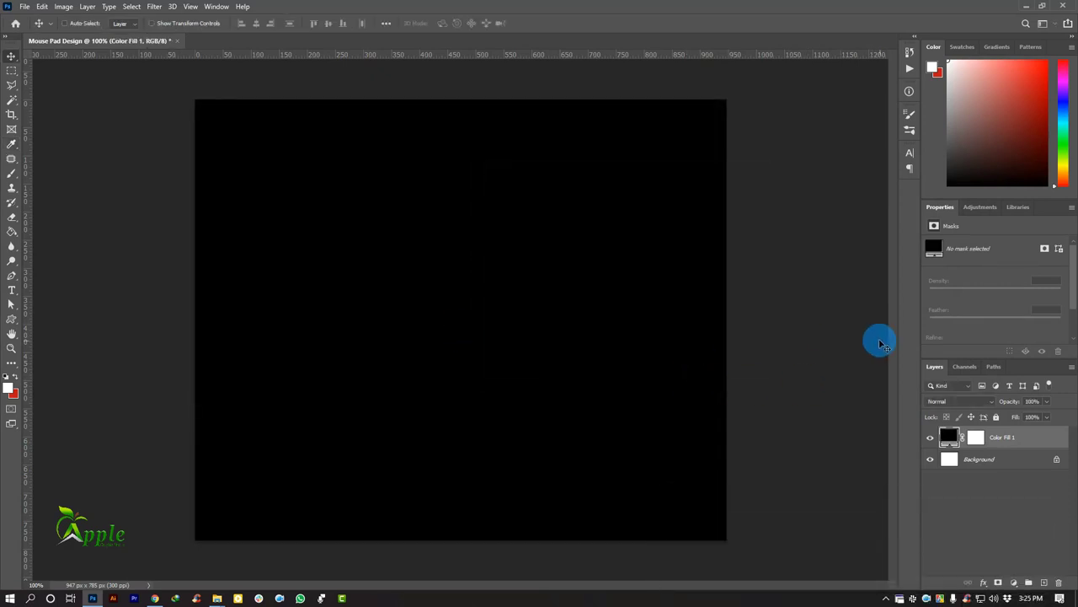
Unlock the Background, convert it to a smart object, and group it with the fill layer as BG.
{"action": "left_click", "coordinate": [1056, 458]}
{"action": "right_click", "coordinate": [1053, 459]}
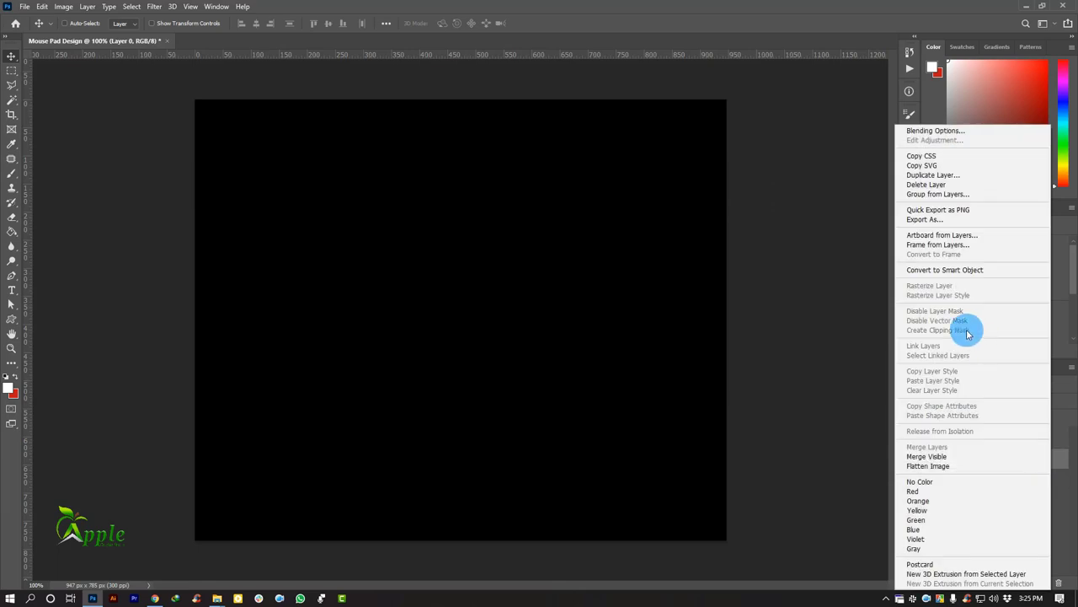
{"action": "left_click", "coordinate": [938, 271]}
{"action": "left_click", "coordinate": [1011, 439], "text": "shift"}
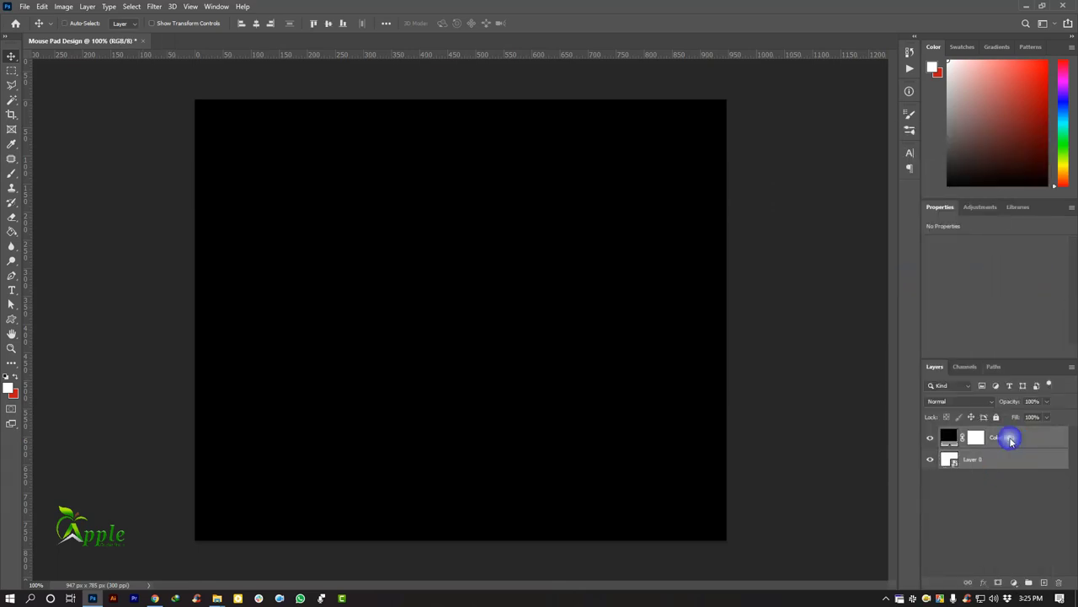
{"action": "left_click", "coordinate": [1028, 583]}
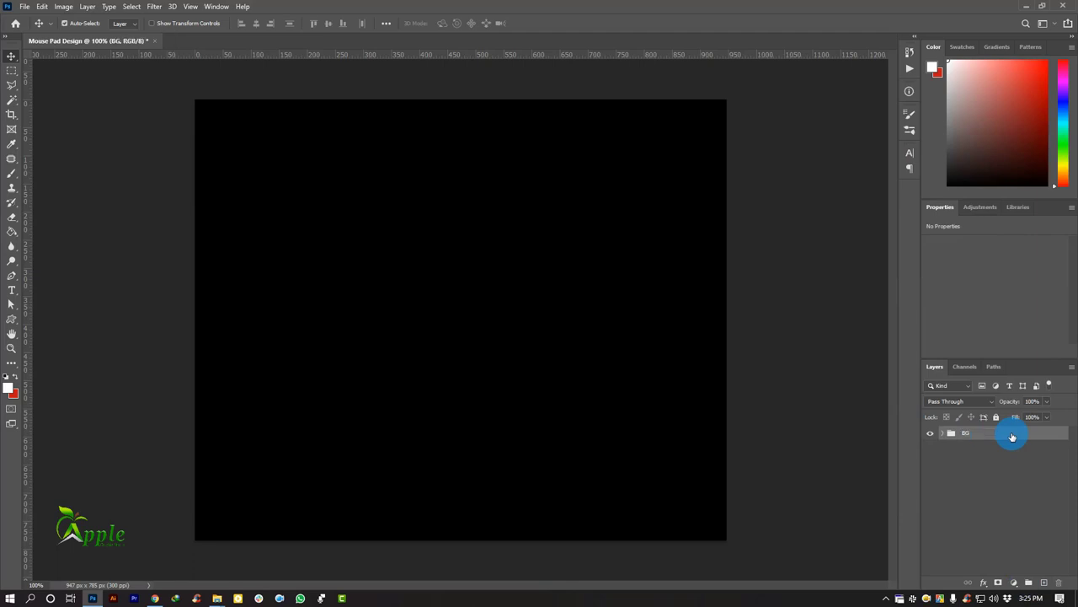
Drag the crumpled brown paper JPG from the Texure folder onto the Mouse Pad Design canvas.
{"action": "left_click", "coordinate": [229, 597]}
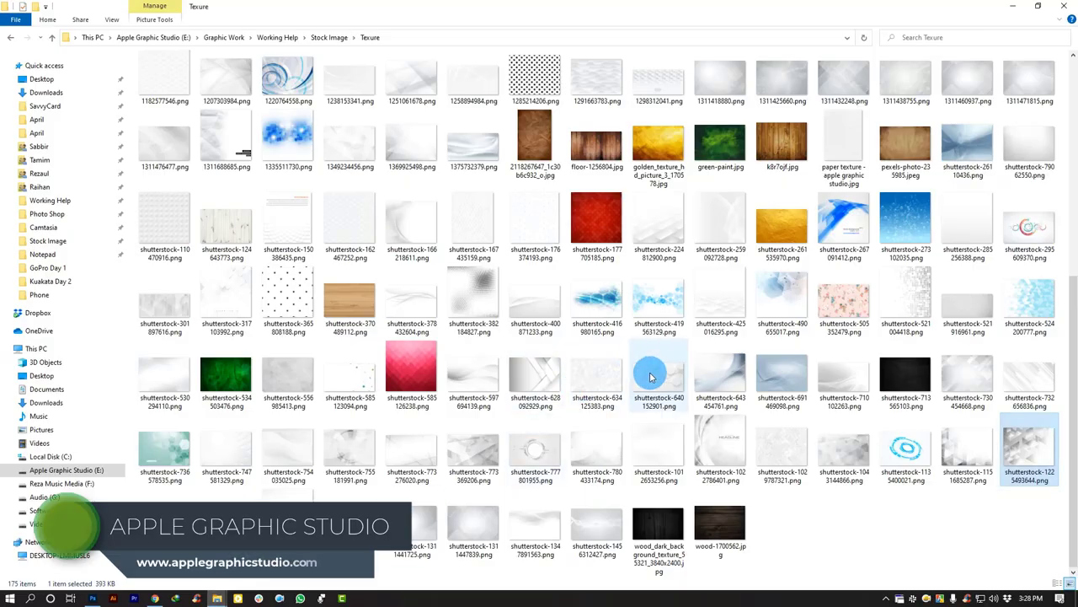
{"action": "scroll", "coordinate": [613, 240], "scroll_direction": "up", "scroll_amount": 5}
{"action": "scroll", "coordinate": [618, 248], "scroll_direction": "down", "scroll_amount": 3}
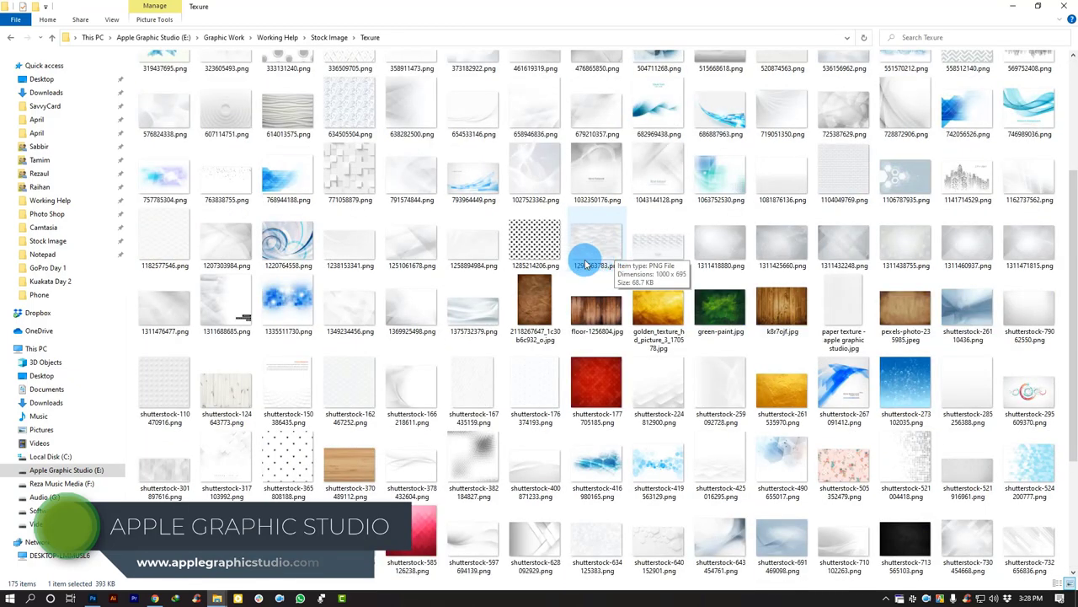
{"action": "left_click_drag", "start_coordinate": [534, 303], "coordinate": [137, 584]}
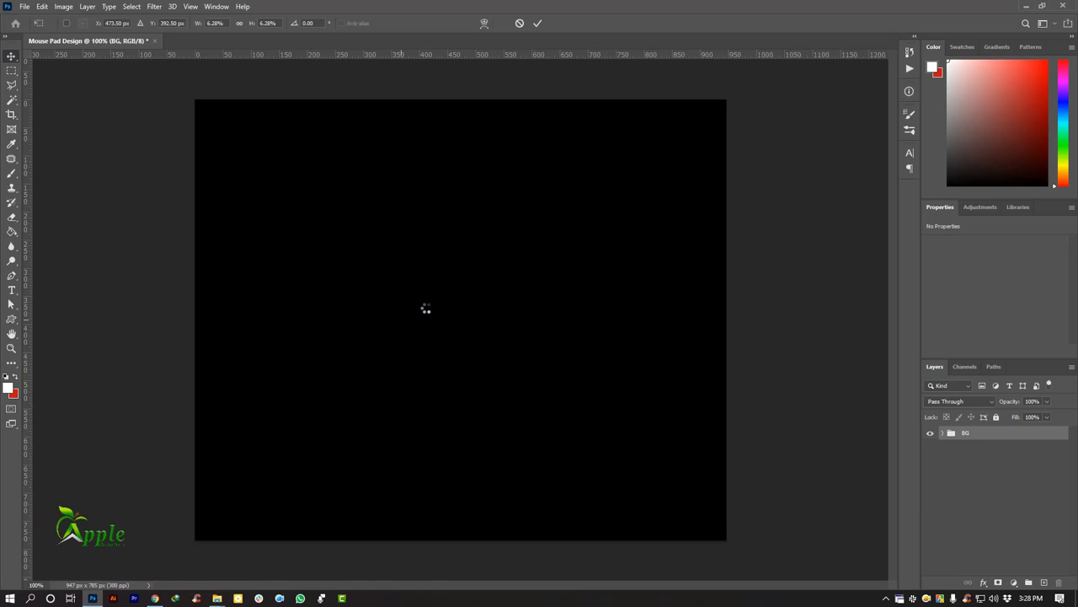
{"action": "mouse_move", "coordinate": [138, 584]}
{"action": "left_mouse_down"}
{"action": "mouse_move", "coordinate": [474, 269]}
{"action": "mouse_move", "coordinate": [417, 309]}
{"action": "left_mouse_up"}
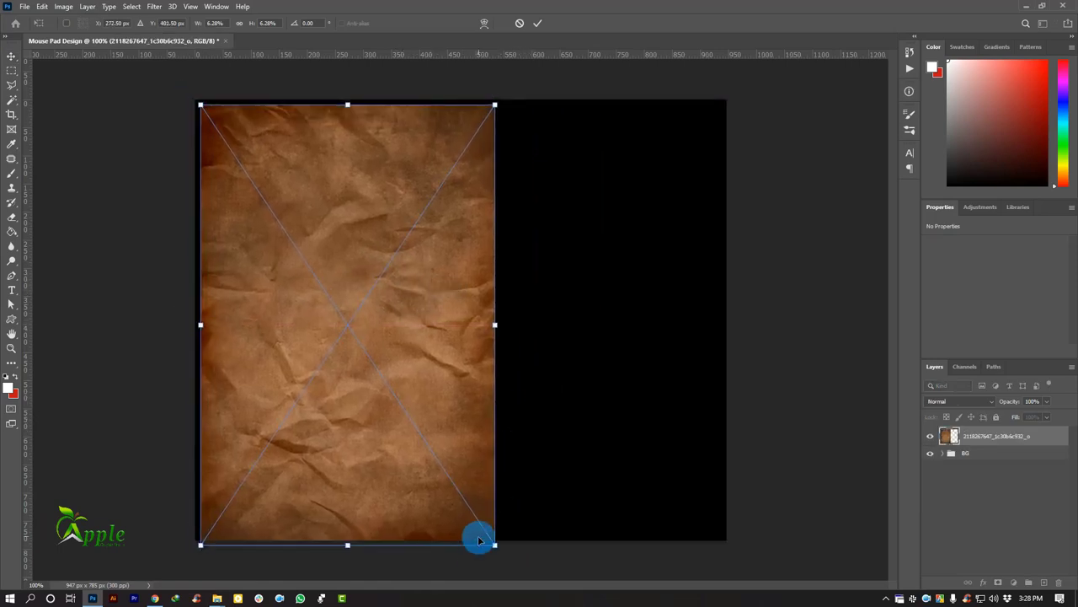
Align the paper texture to the canvas's top-left corner, commit it, and add a layer mask.
{"action": "left_click_drag", "start_coordinate": [463, 491], "coordinate": [457, 485]}
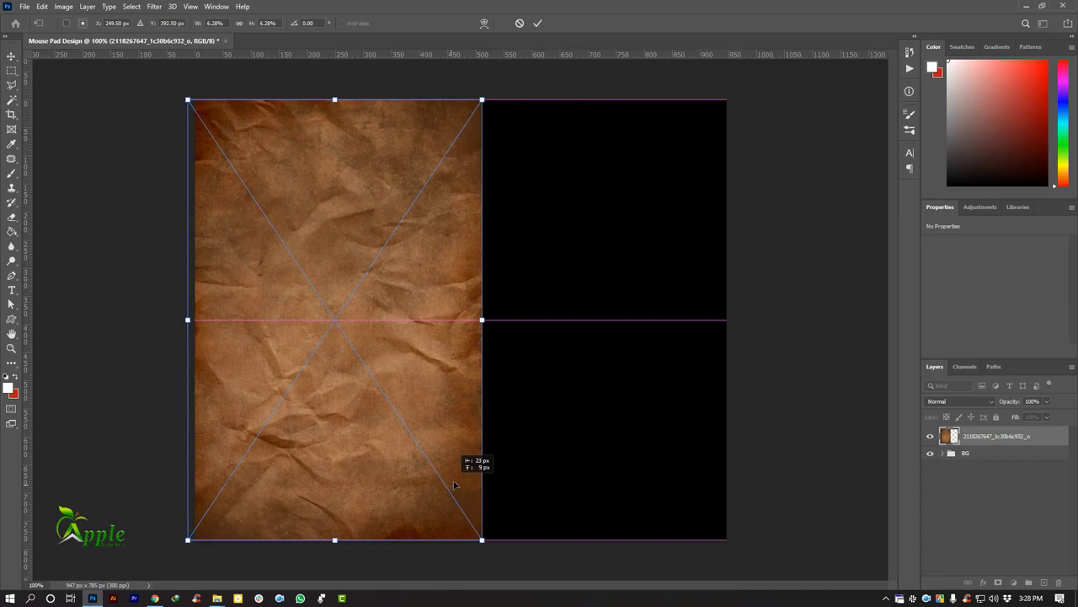
{"action": "left_click", "coordinate": [539, 23]}
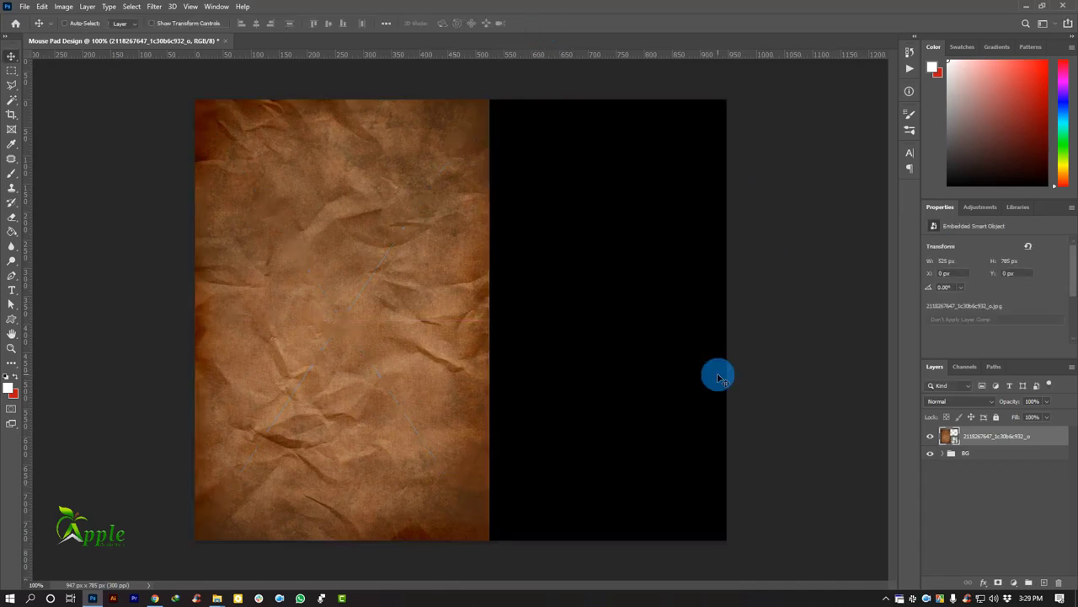
{"action": "left_click", "coordinate": [997, 582]}
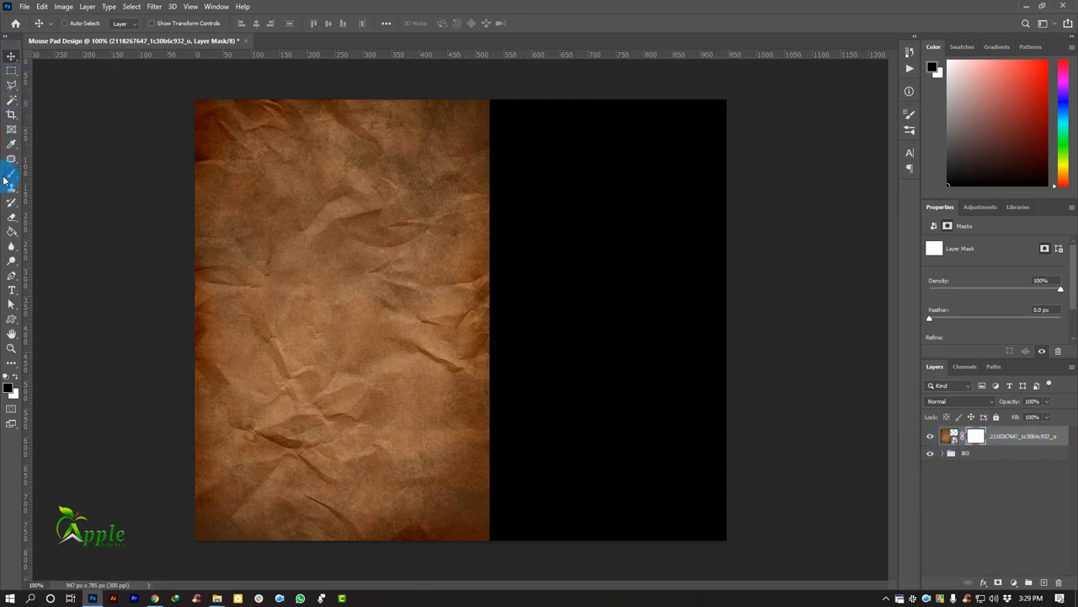
Fade the paper's bottom and right edges into black on the mask, then convert it to a smart object.
{"action": "left_click_drag", "start_coordinate": [5, 177], "coordinate": [58, 178]}
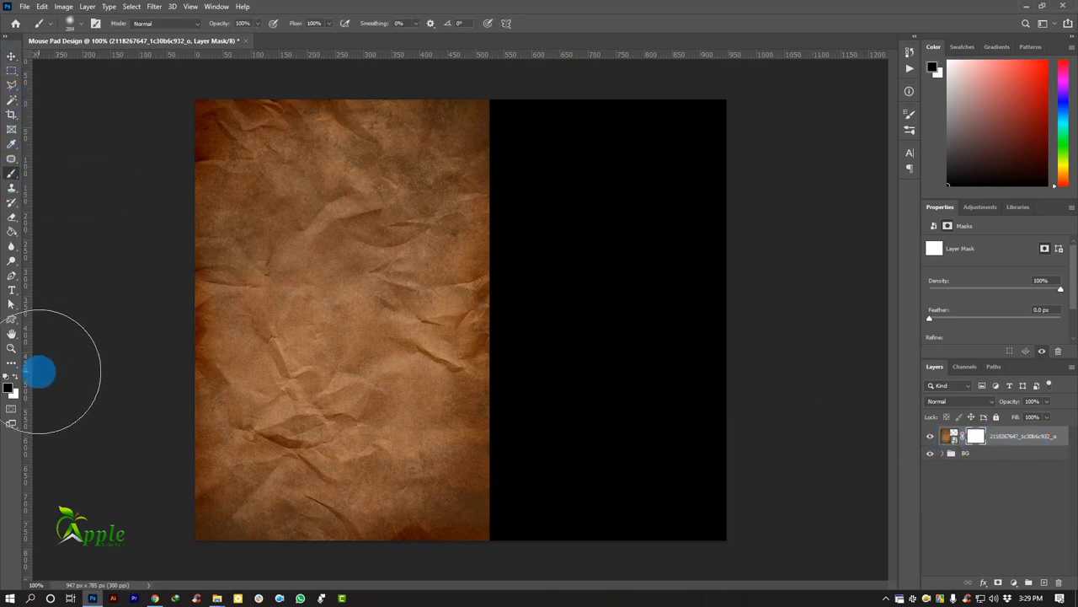
{"action": "left_click", "coordinate": [7, 391]}
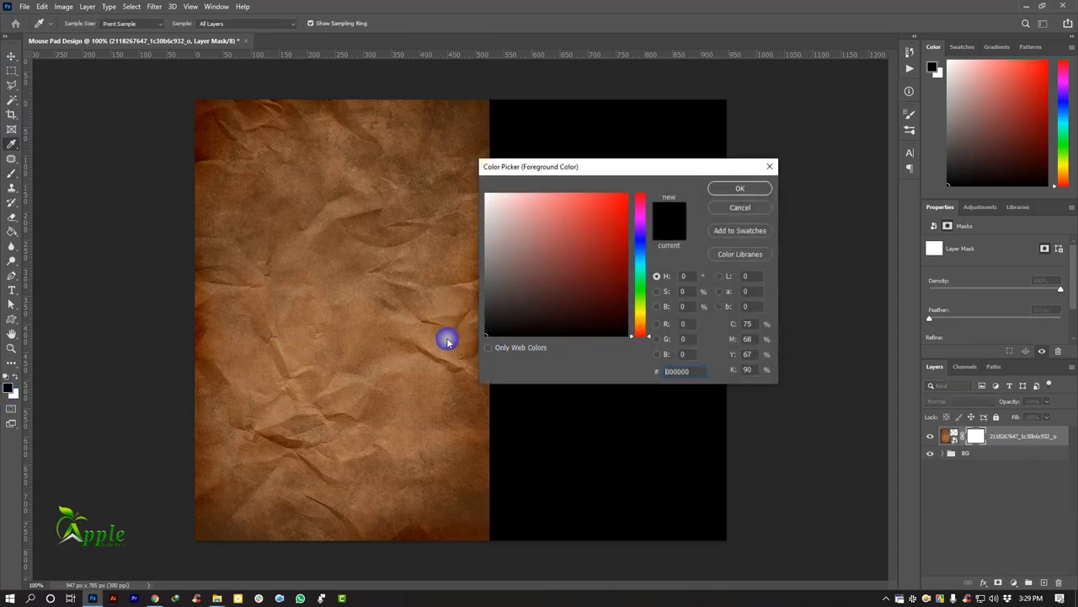
{"action": "left_click", "coordinate": [740, 188]}
{"action": "mouse_move", "coordinate": [295, 531]}
{"action": "left_mouse_down"}
{"action": "mouse_move", "coordinate": [229, 538]}
{"action": "mouse_move", "coordinate": [433, 441]}
{"action": "mouse_move", "coordinate": [539, 277]}
{"action": "mouse_move", "coordinate": [545, 188]}
{"action": "mouse_move", "coordinate": [534, 241]}
{"action": "left_mouse_up"}
{"action": "left_click", "coordinate": [11, 56]}
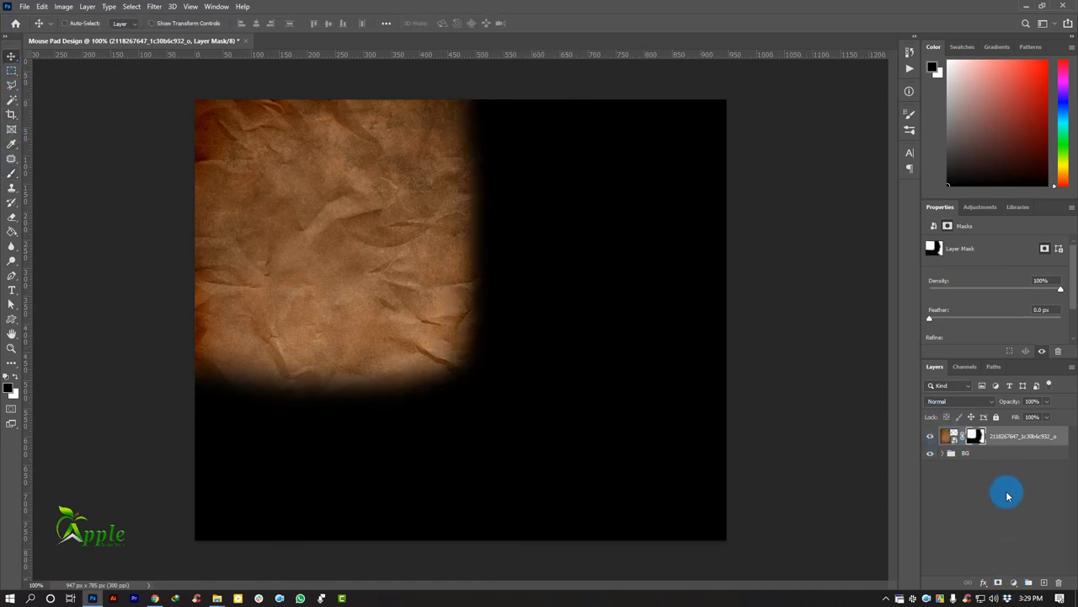
{"action": "right_click", "coordinate": [1005, 439]}
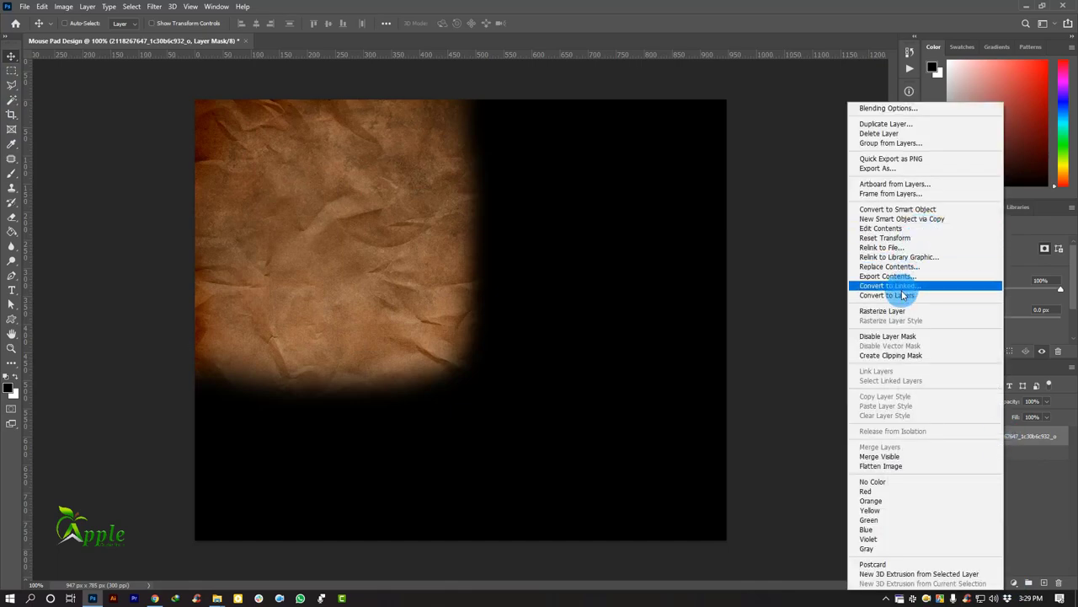
{"action": "left_click", "coordinate": [903, 210]}
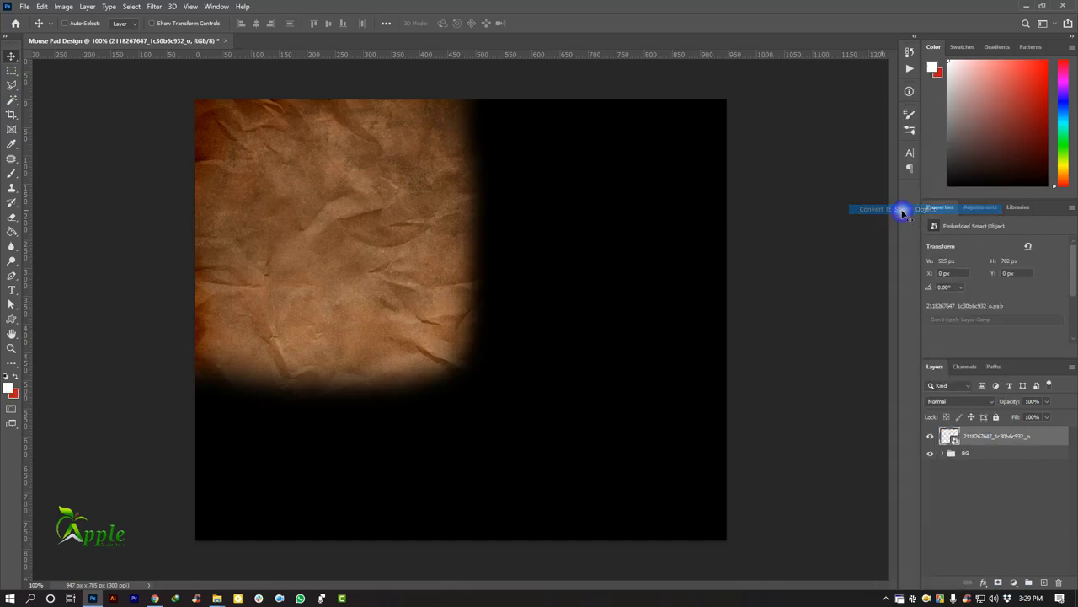
On a new empty layer, paint a soft green glow on the left with the brush.
{"action": "left_click", "coordinate": [12, 175]}
{"action": "left_click", "coordinate": [84, 173]}
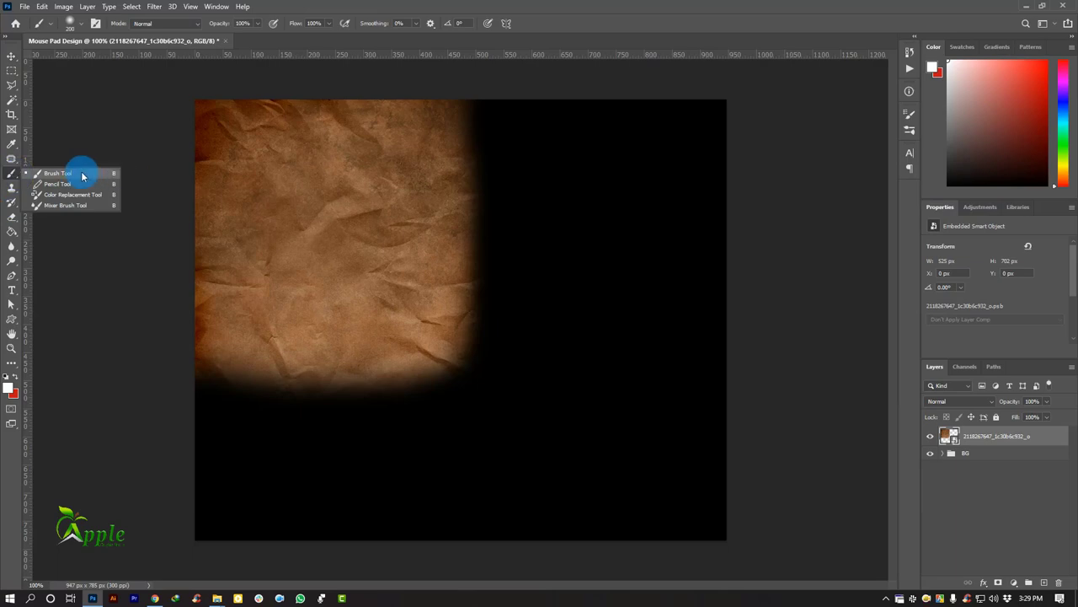
{"action": "left_click", "coordinate": [701, 327]}
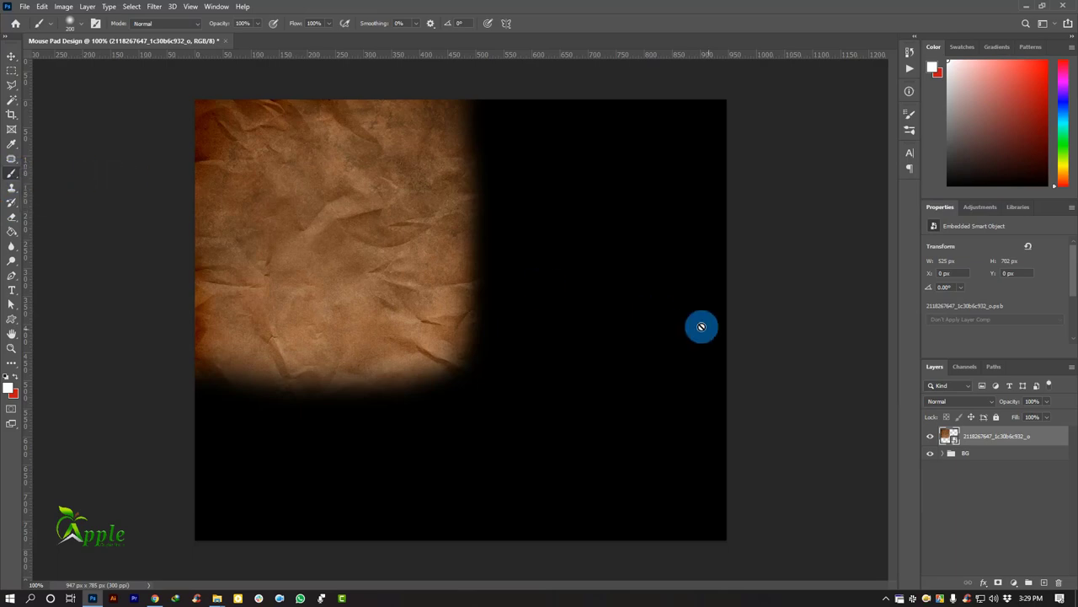
{"action": "left_click", "coordinate": [1045, 583]}
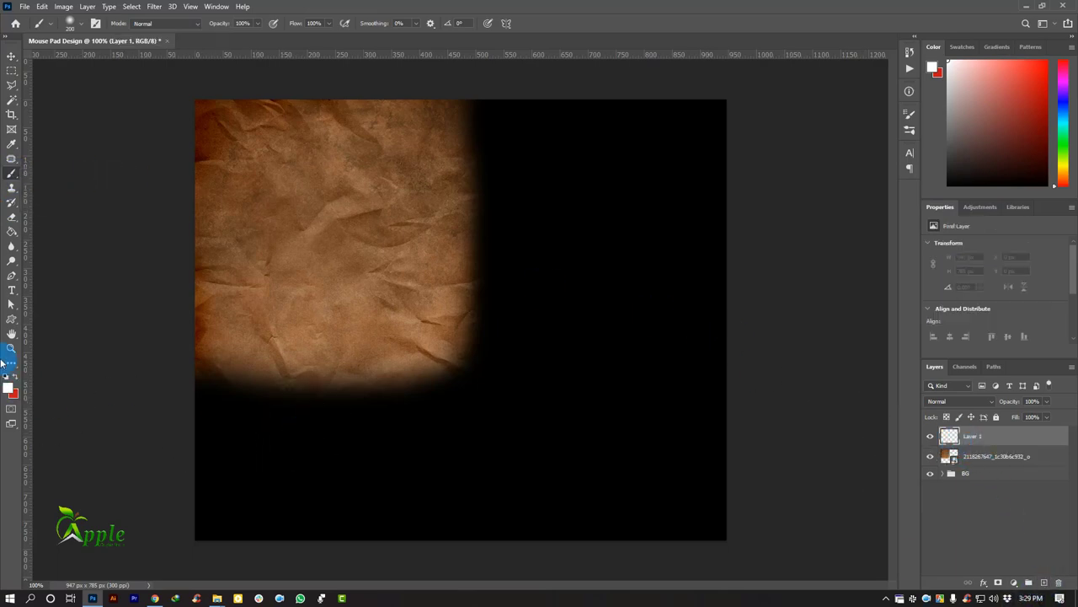
{"action": "left_click", "coordinate": [9, 386]}
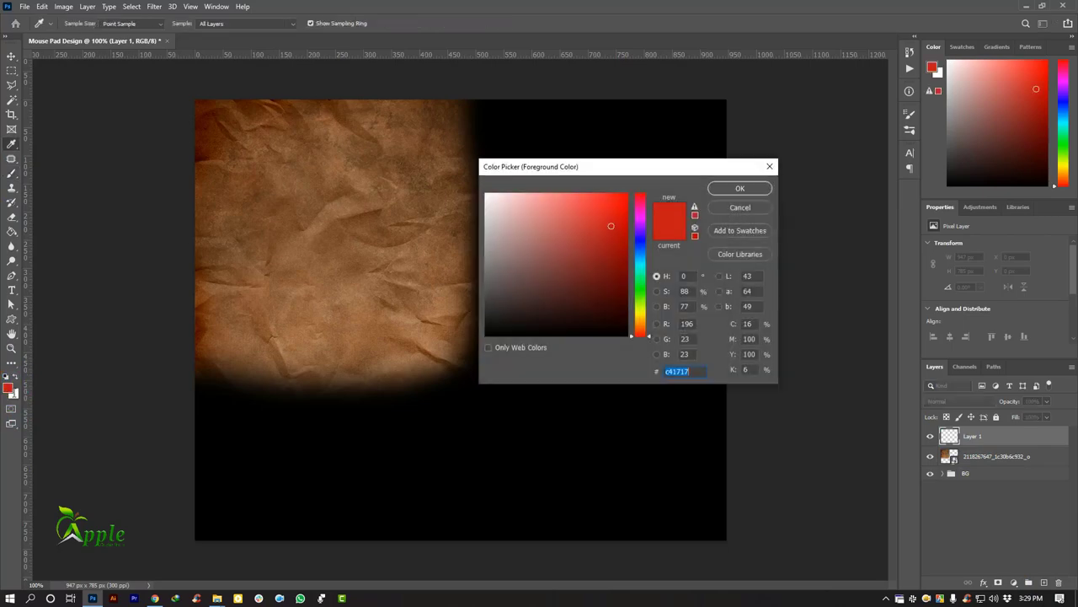
{"action": "mouse_move", "coordinate": [638, 262]}
{"action": "left_mouse_down"}
{"action": "mouse_move", "coordinate": [640, 305]}
{"action": "mouse_move", "coordinate": [642, 295]}
{"action": "left_mouse_up"}
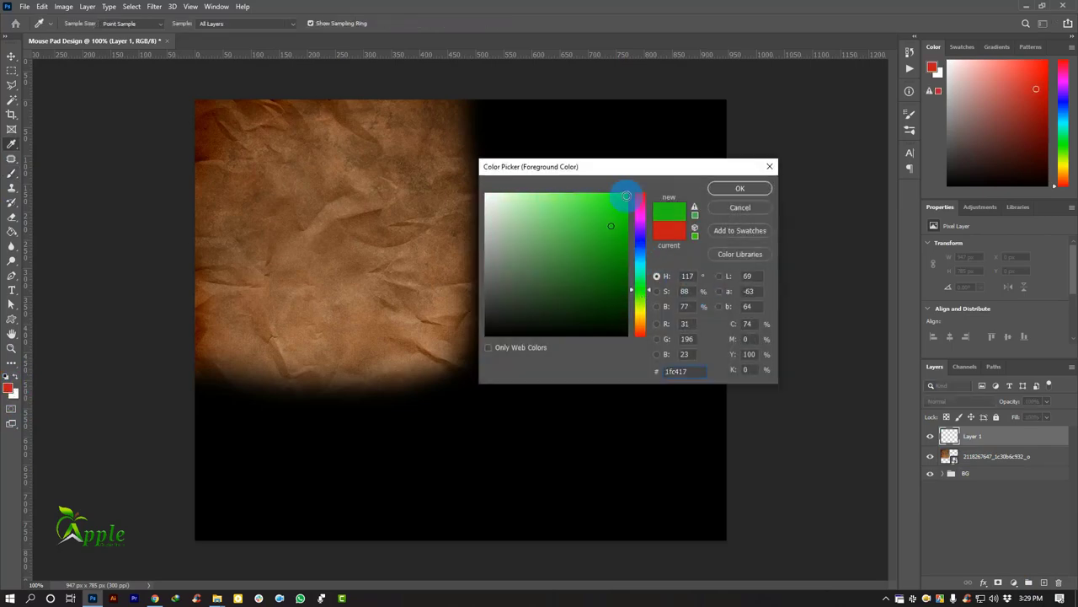
{"action": "left_click", "coordinate": [739, 187]}
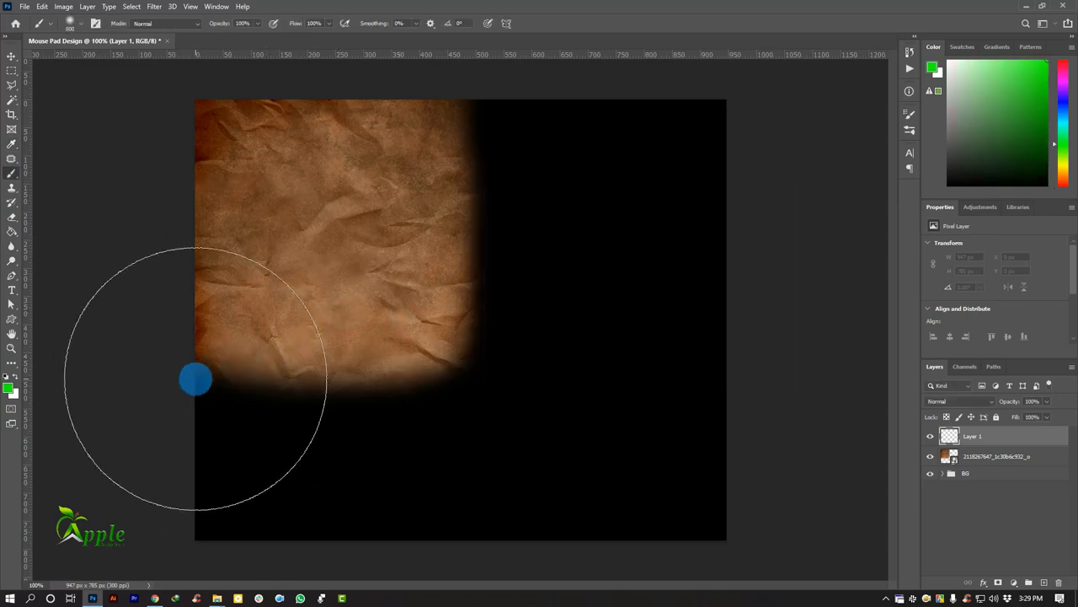
{"action": "left_click", "coordinate": [188, 348]}
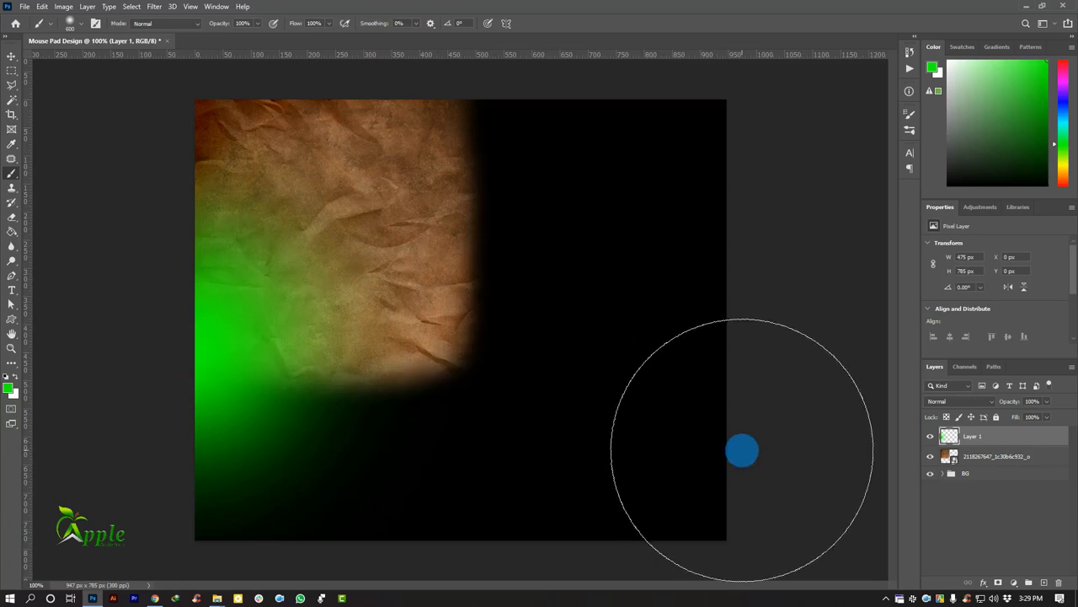
Paint soft red across the top and soft yellow through the centre and lower right.
{"action": "left_click", "coordinate": [8, 388]}
{"action": "left_click_drag", "start_coordinate": [639, 241], "coordinate": [644, 191]}
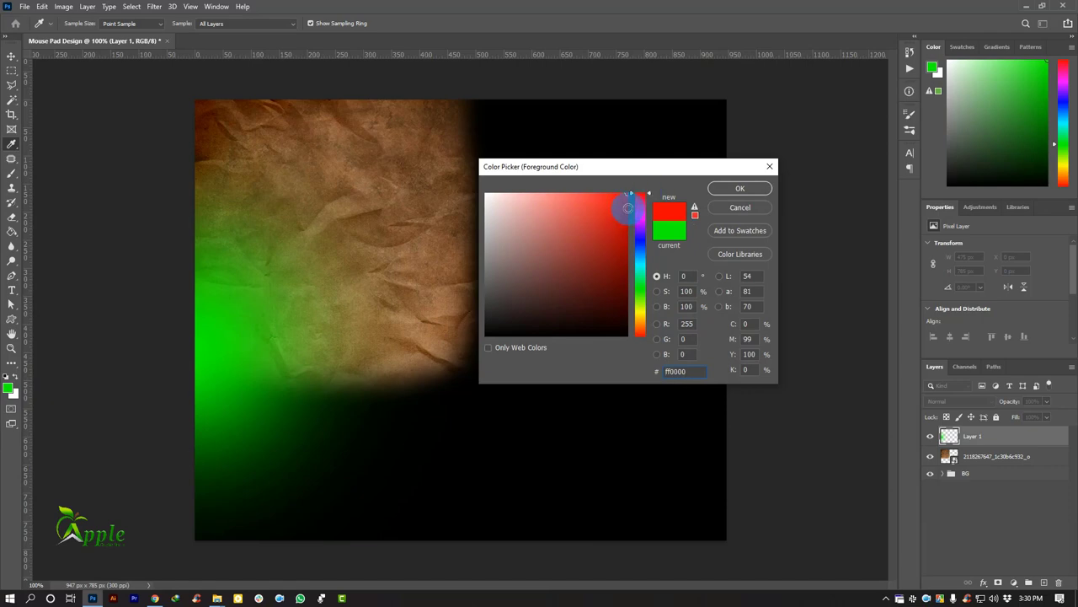
{"action": "left_click", "coordinate": [739, 188]}
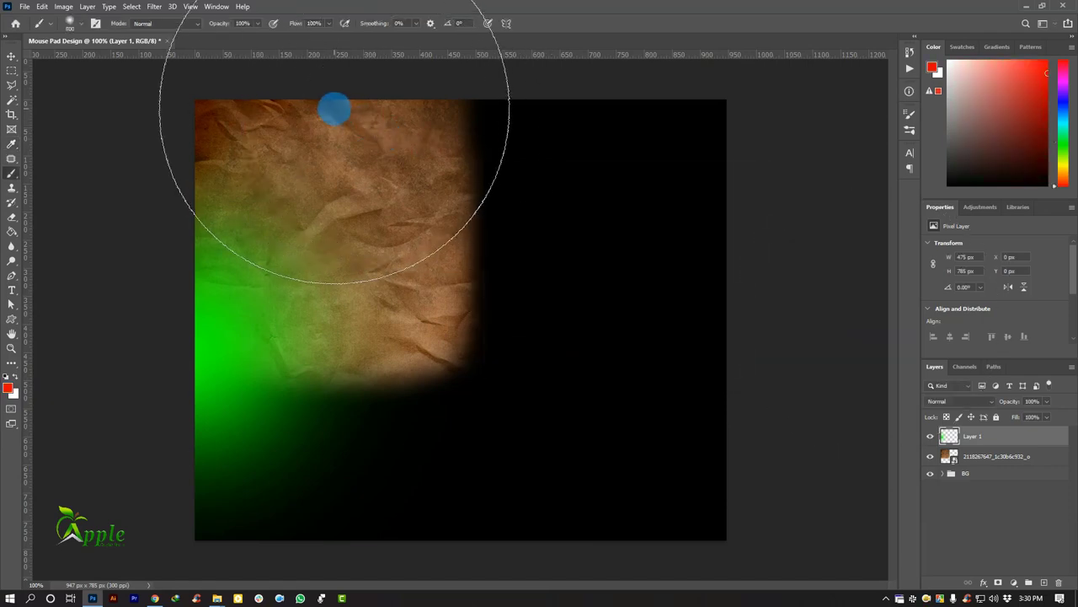
{"action": "left_click", "coordinate": [352, 76]}
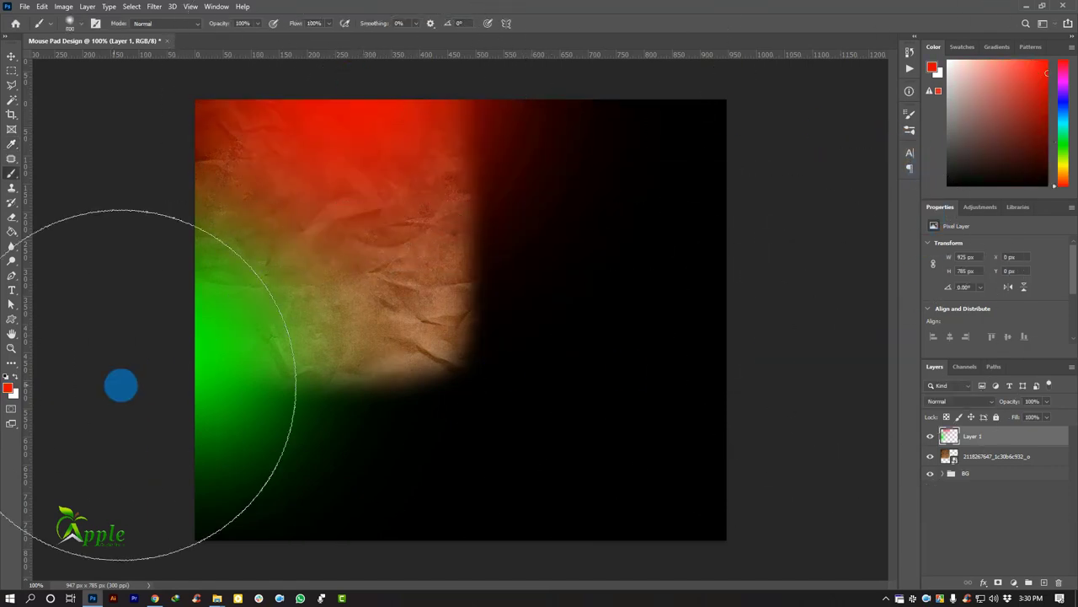
{"action": "left_click", "coordinate": [7, 388]}
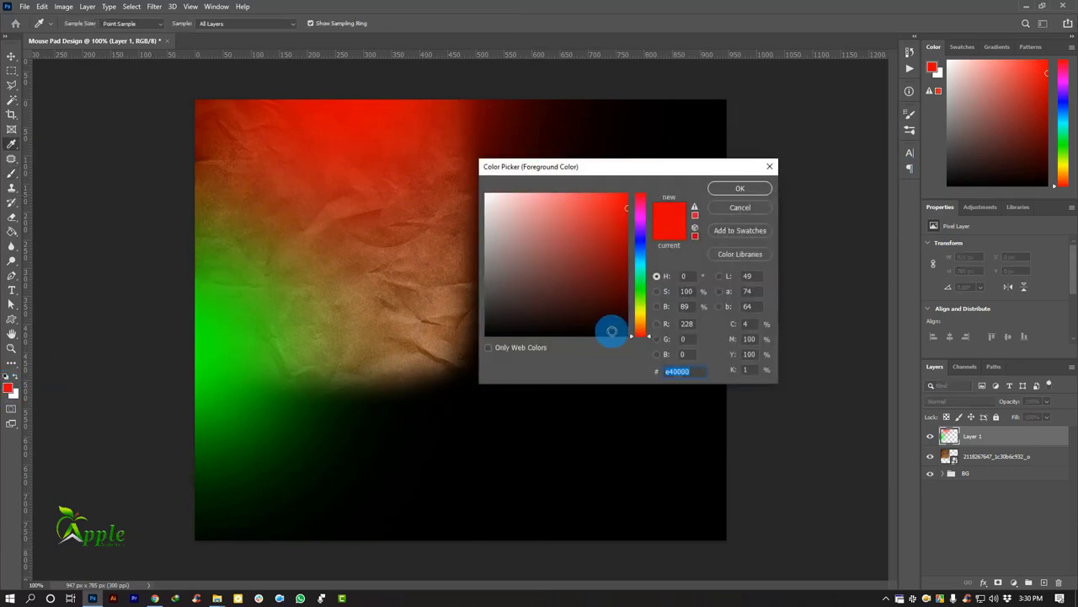
{"action": "left_click_drag", "start_coordinate": [639, 262], "coordinate": [639, 321]}
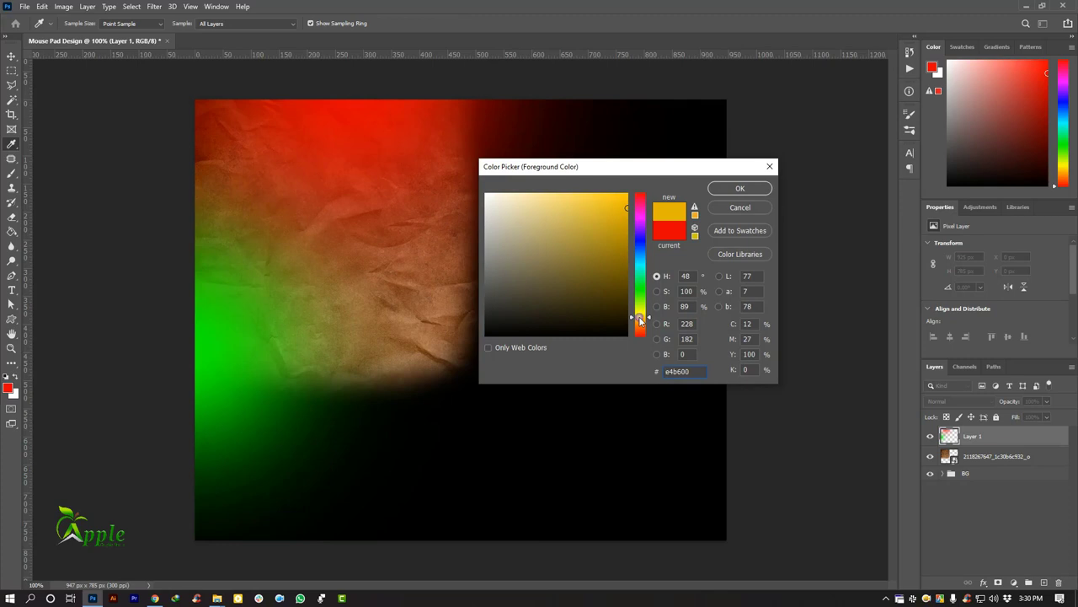
{"action": "left_click", "coordinate": [719, 187]}
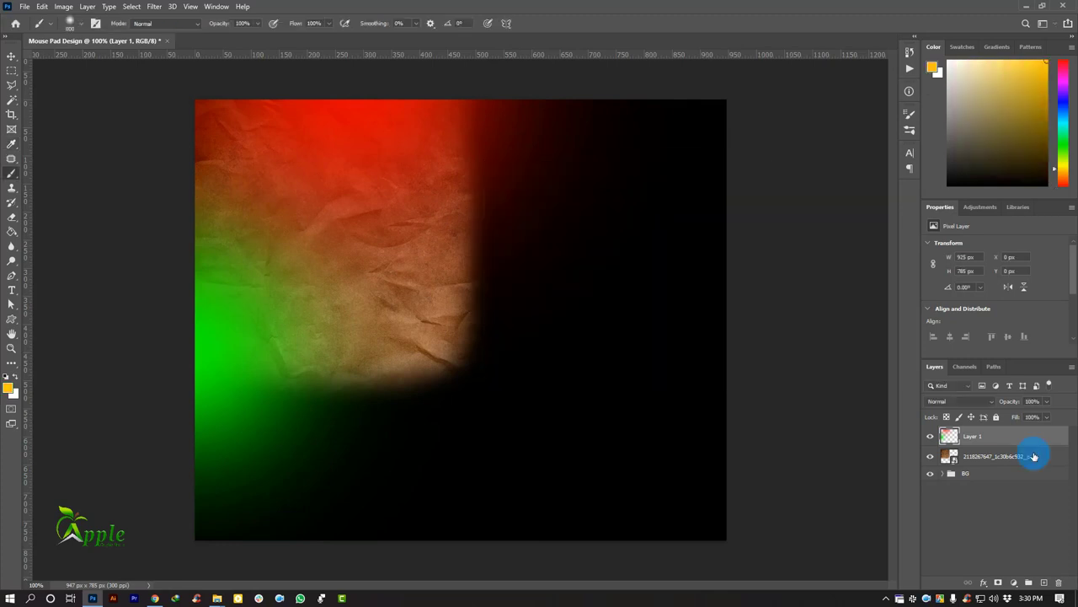
{"action": "left_click", "coordinate": [423, 360]}
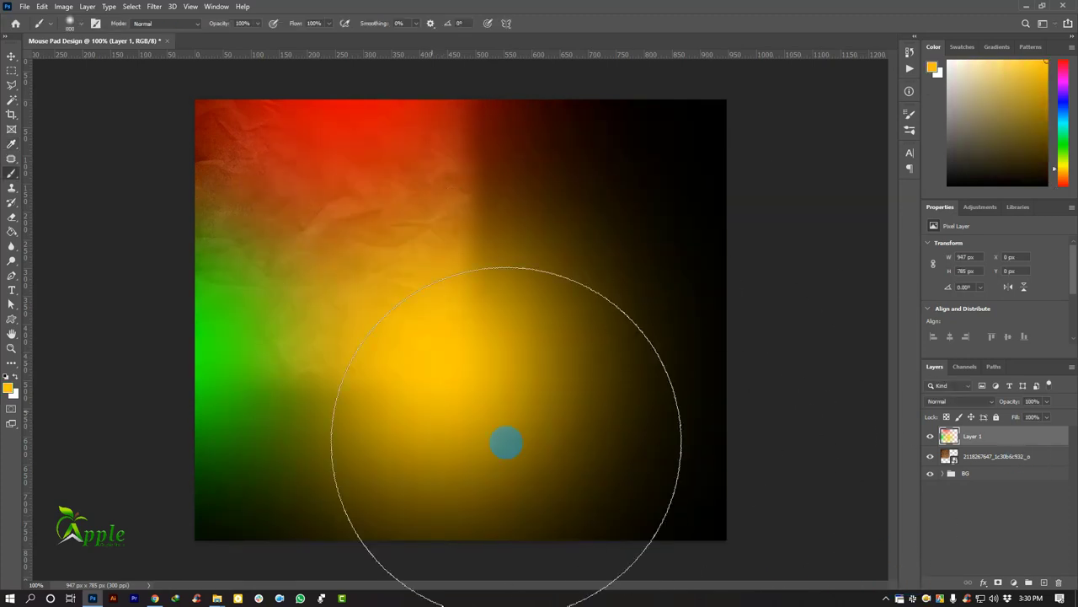
{"action": "left_click", "coordinate": [505, 440]}
Set the colour layer's blend mode to Hard Light.
{"action": "left_click", "coordinate": [9, 56]}
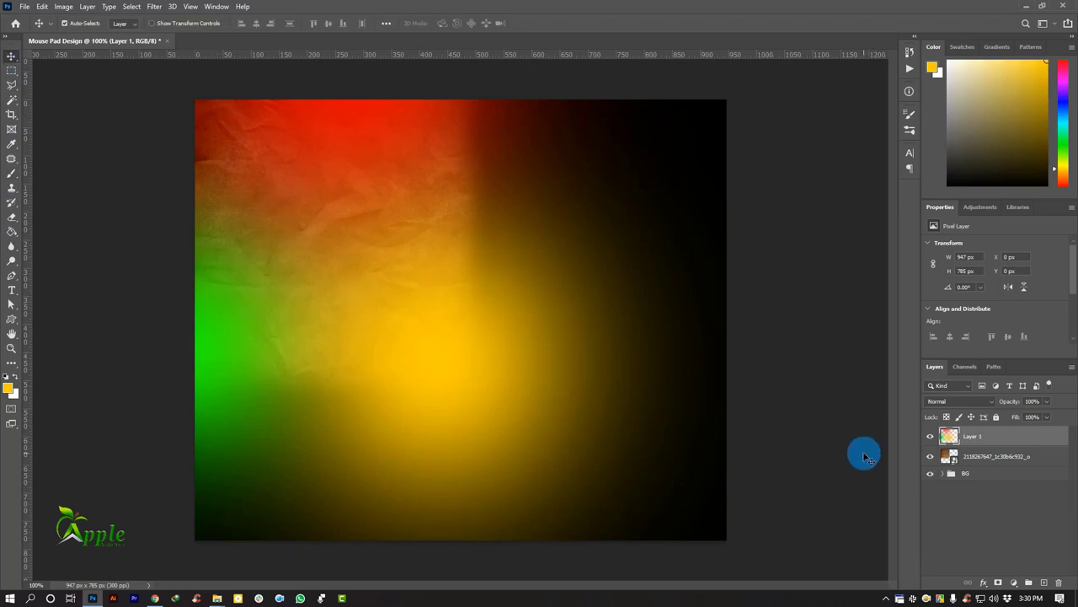
{"action": "left_click", "coordinate": [952, 409]}
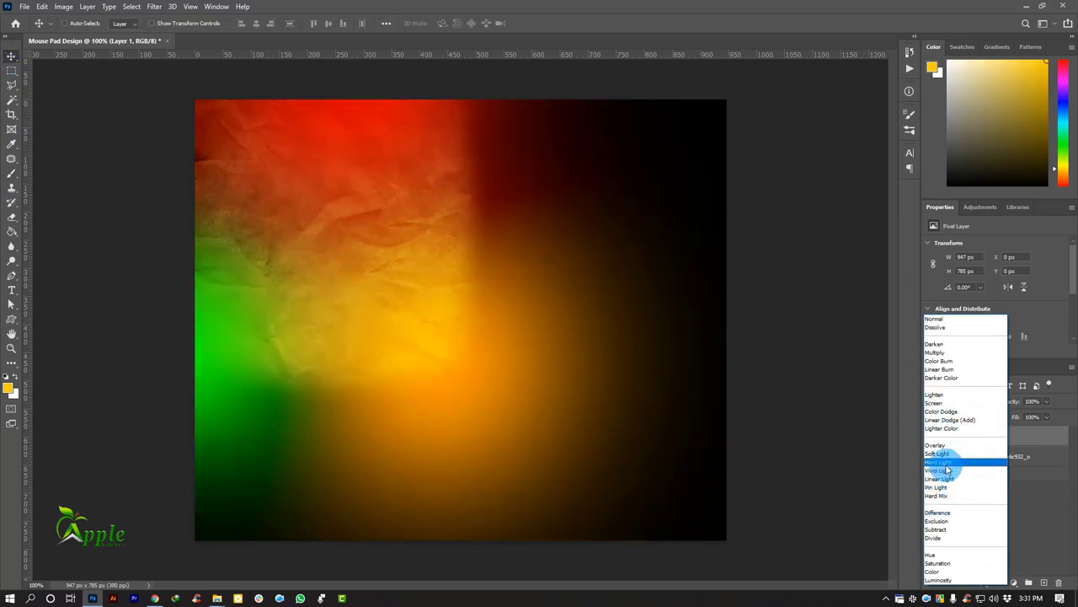
{"action": "left_click", "coordinate": [942, 462]}
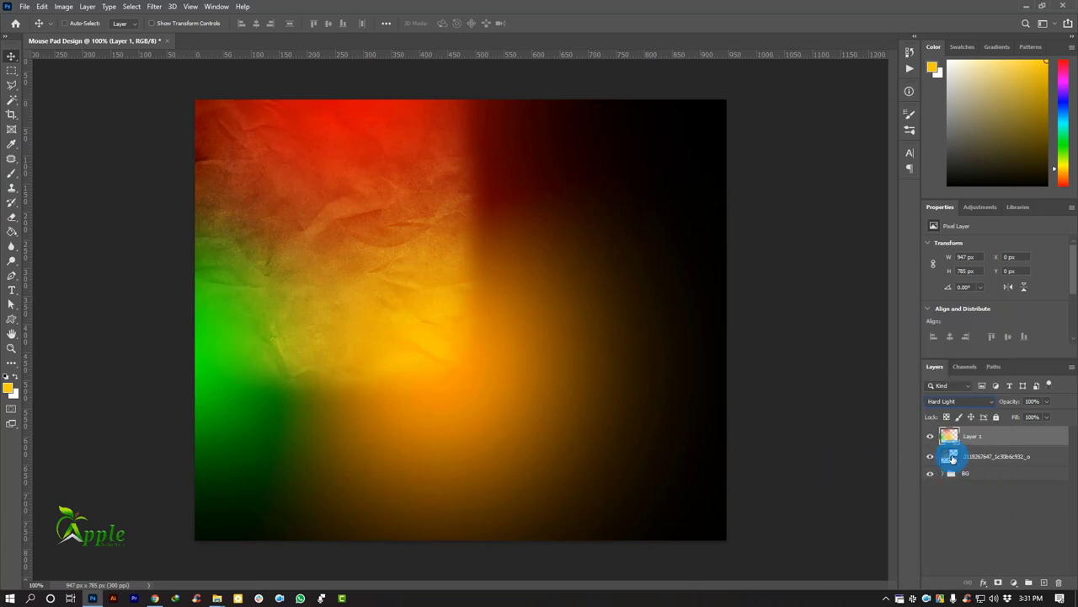
Clip Layer 1 to the crumpled texture, combine both into one smart object, and add a white mask.
{"action": "right_click", "coordinate": [973, 439]}
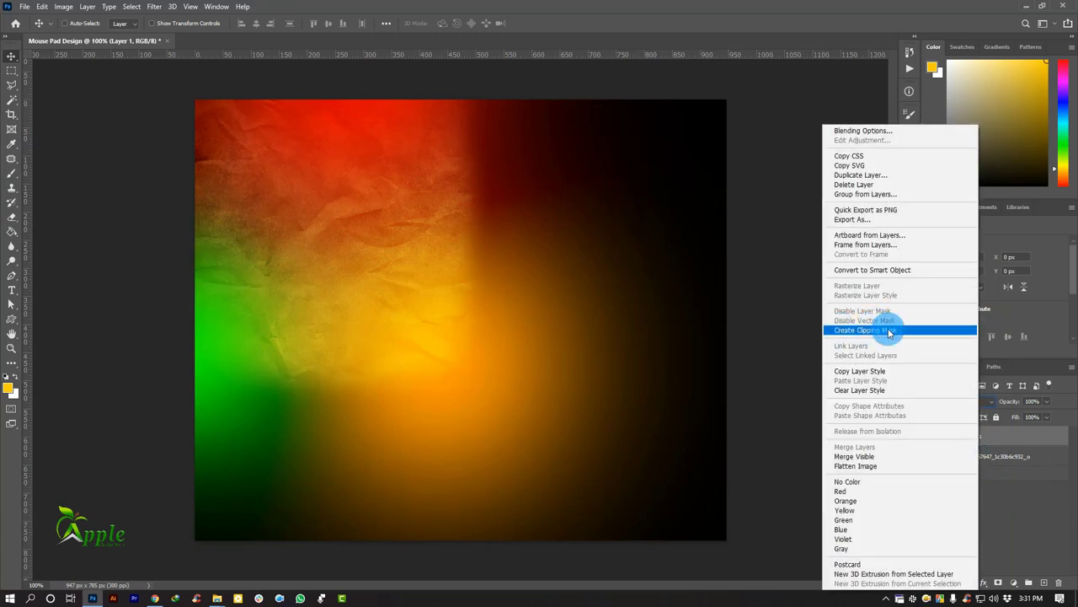
{"action": "left_click", "coordinate": [885, 330]}
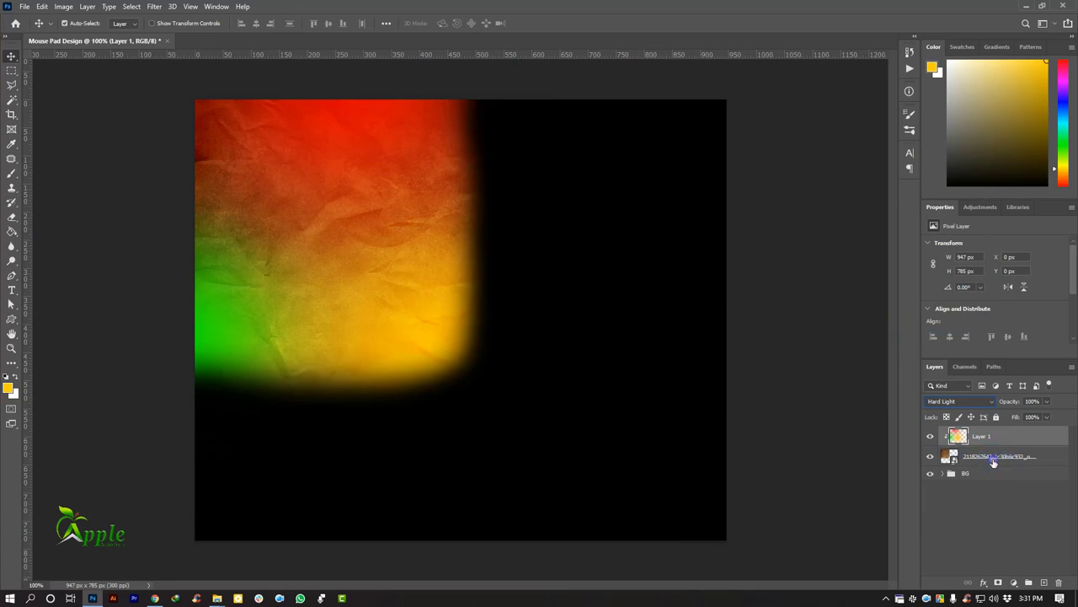
{"action": "left_click", "coordinate": [994, 462], "text": "shift"}
{"action": "right_click", "coordinate": [1001, 440]}
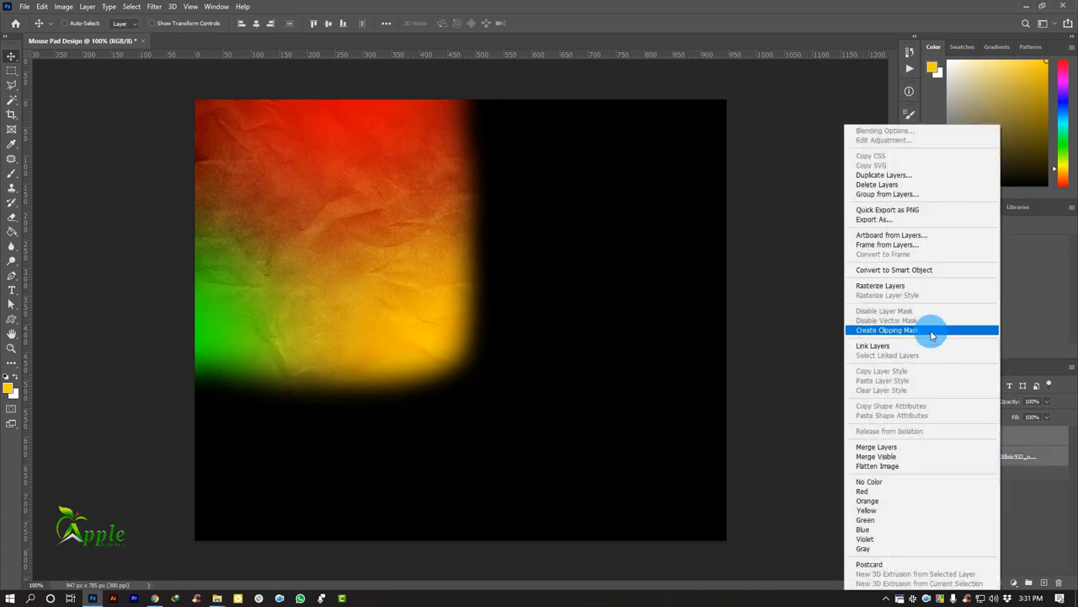
{"action": "left_click", "coordinate": [893, 269]}
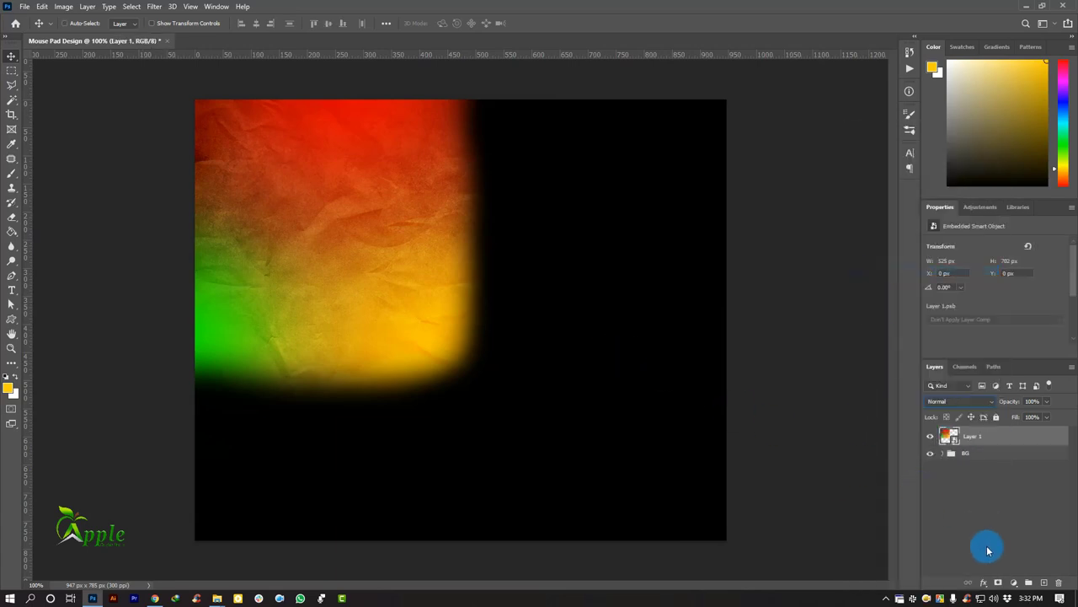
{"action": "left_click", "coordinate": [998, 582]}
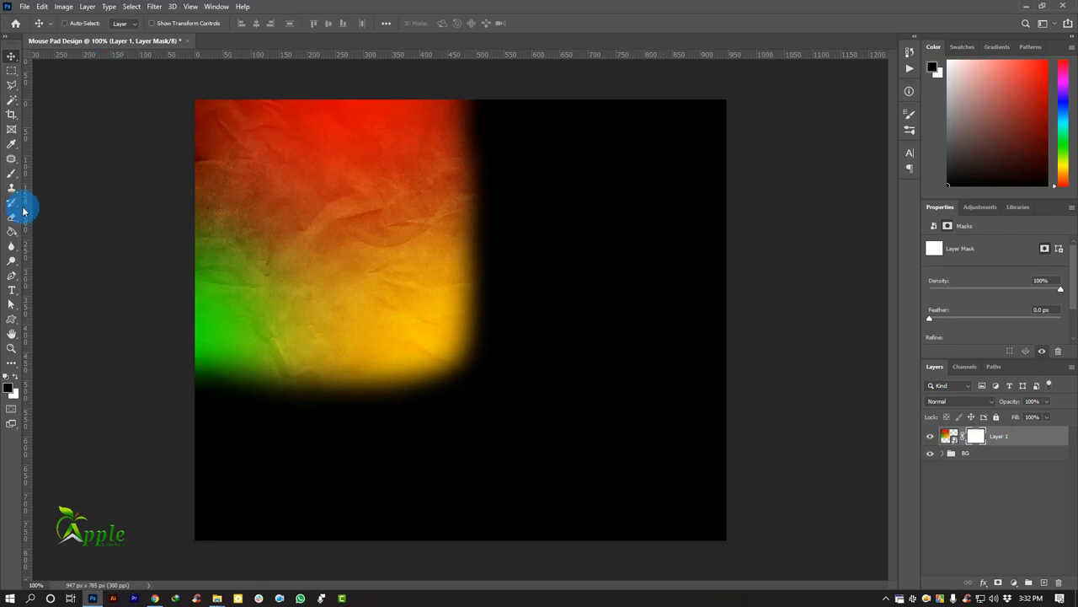
Select the Brush tool with Kyle's Supreme Spatter from Special Effects Brushes.
{"action": "left_click", "coordinate": [12, 173]}
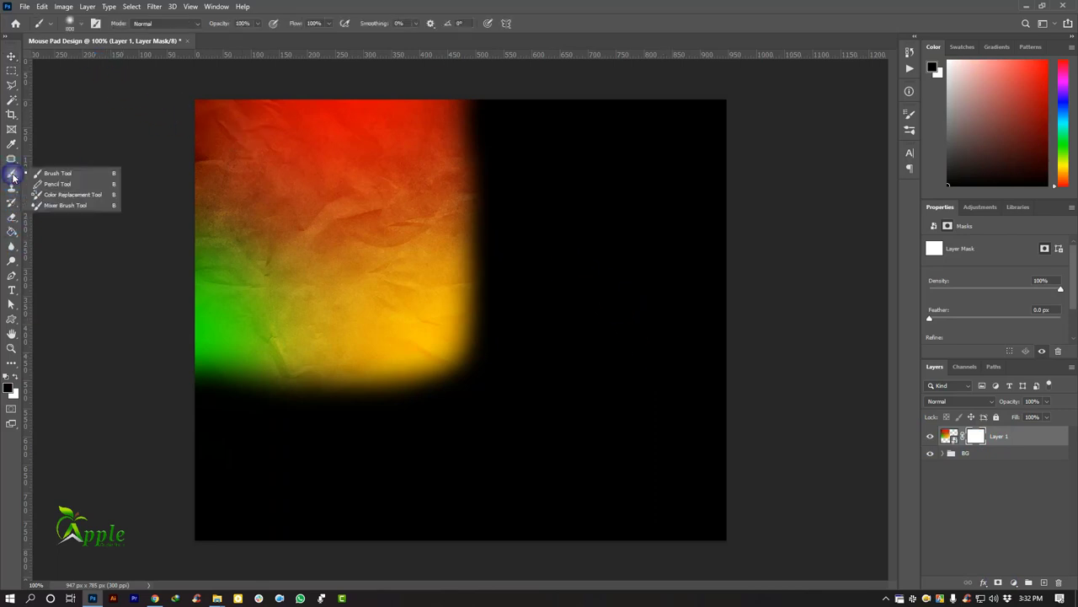
{"action": "left_click", "coordinate": [72, 168]}
{"action": "right_click", "coordinate": [396, 217]}
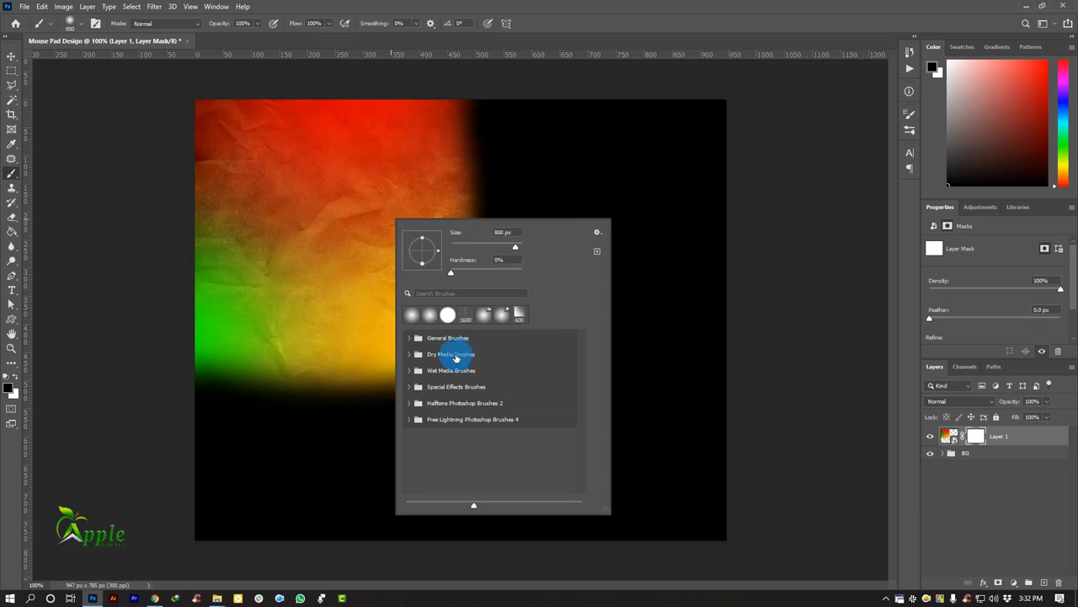
{"action": "left_click", "coordinate": [411, 386]}
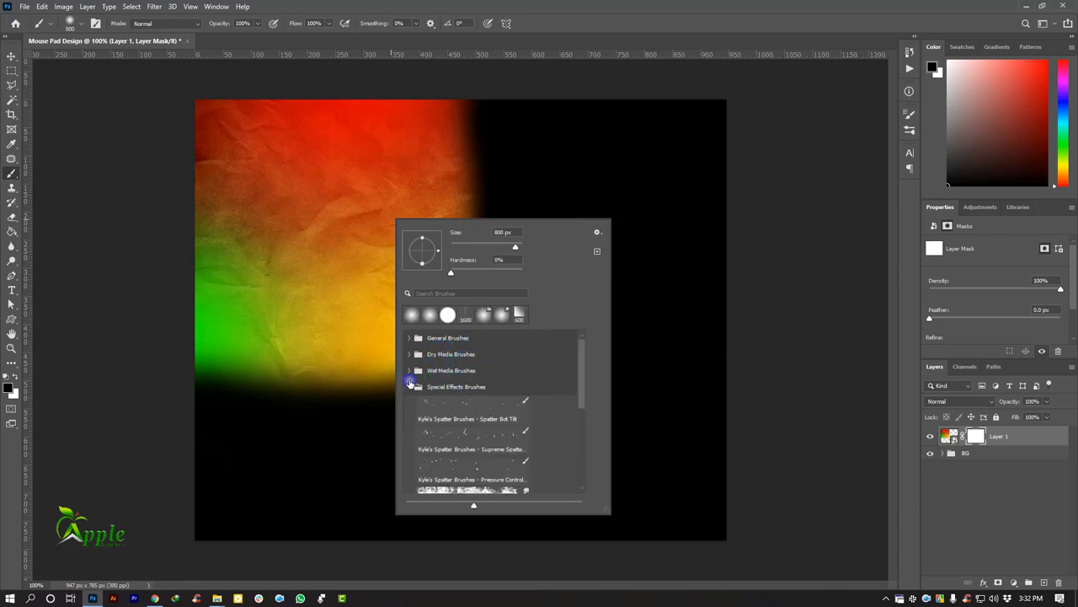
{"action": "left_click", "coordinate": [460, 457]}
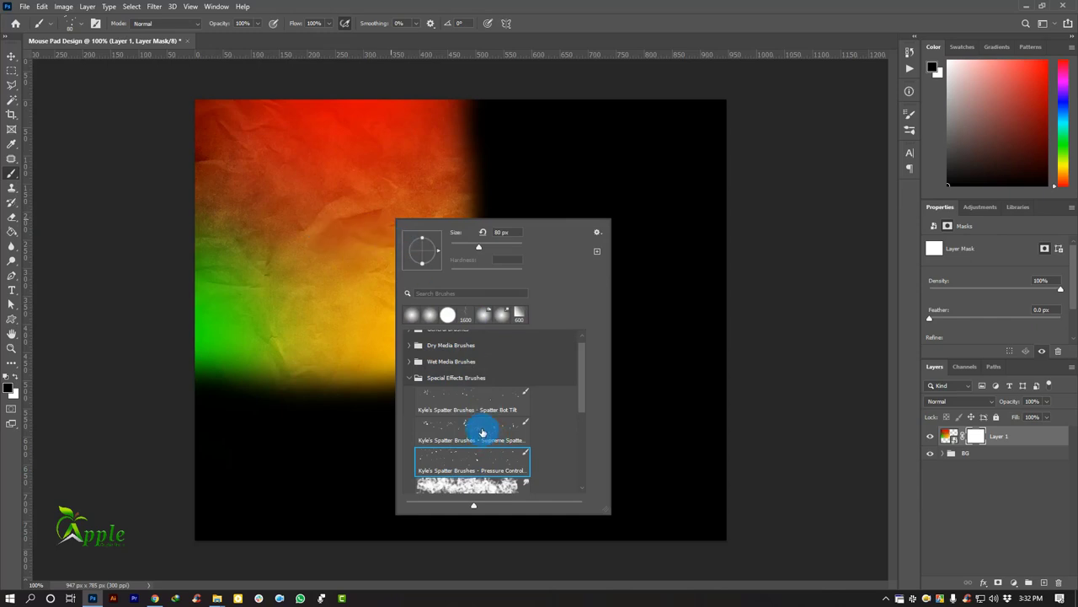
{"action": "left_click", "coordinate": [481, 433]}
{"action": "left_click", "coordinate": [561, 18]}
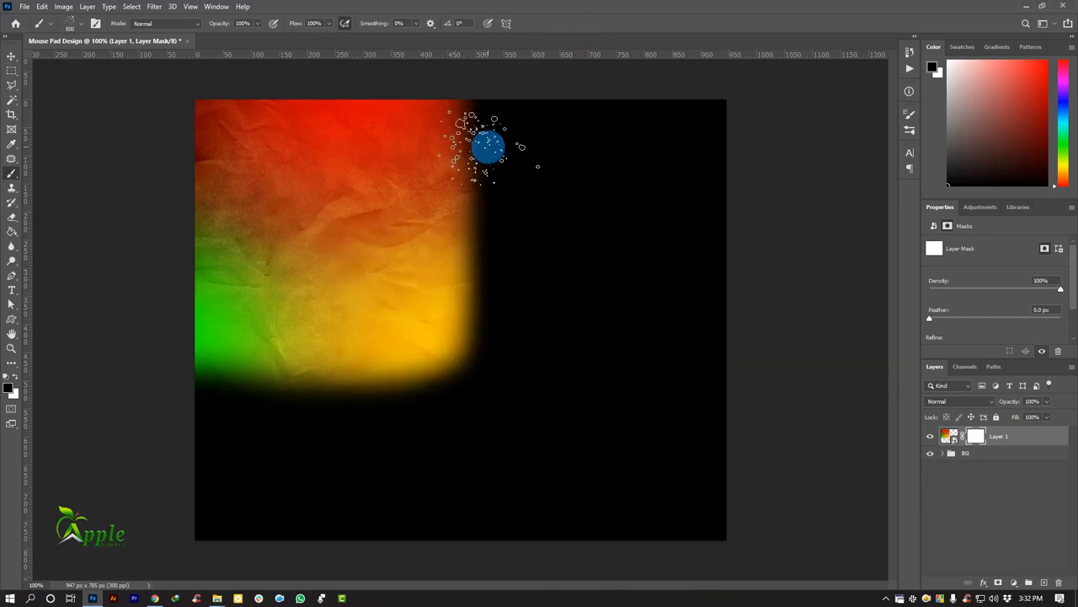
Mask black spatter into the top-right at 600 px, then along the right and lower edges at 175 px.
{"action": "key", "text": "bracketright"}
{"action": "key", "text": "bracketright"}
{"action": "key", "text": "bracketright"}
{"action": "left_click_drag", "start_coordinate": [497, 133], "coordinate": [525, 210]}
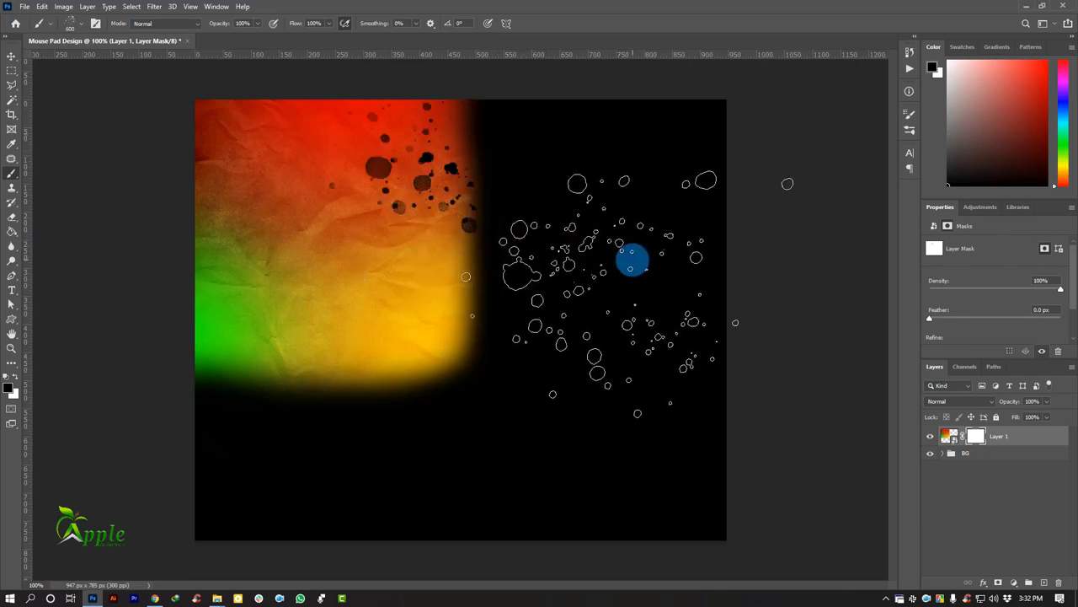
{"action": "key", "text": "bracketleft"}
{"action": "key", "text": "bracketleft"}
{"action": "key", "text": "bracketleft"}
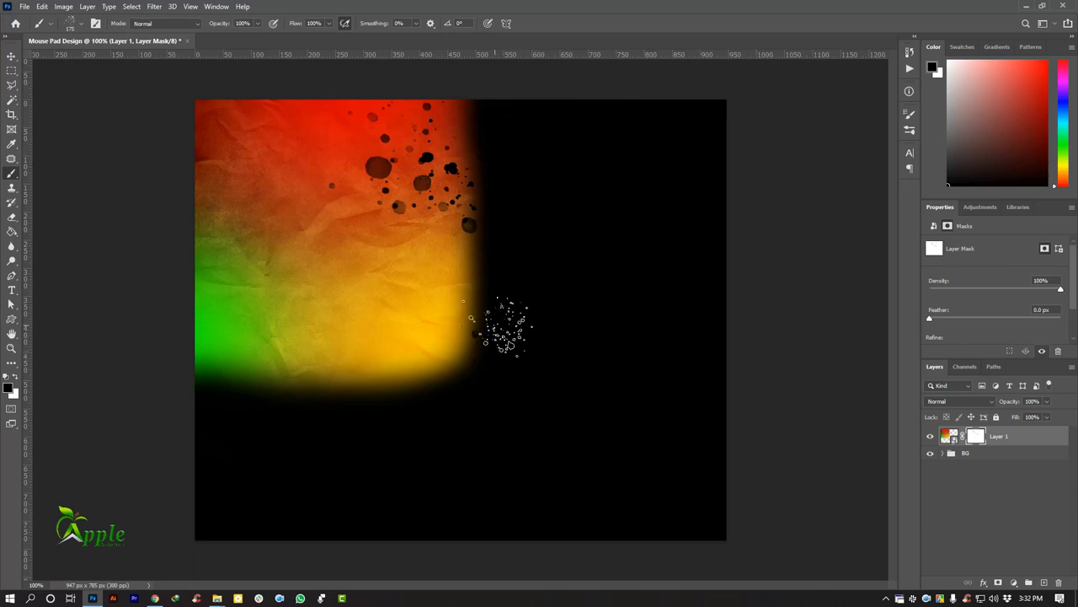
{"action": "left_click_drag", "start_coordinate": [494, 248], "coordinate": [496, 265]}
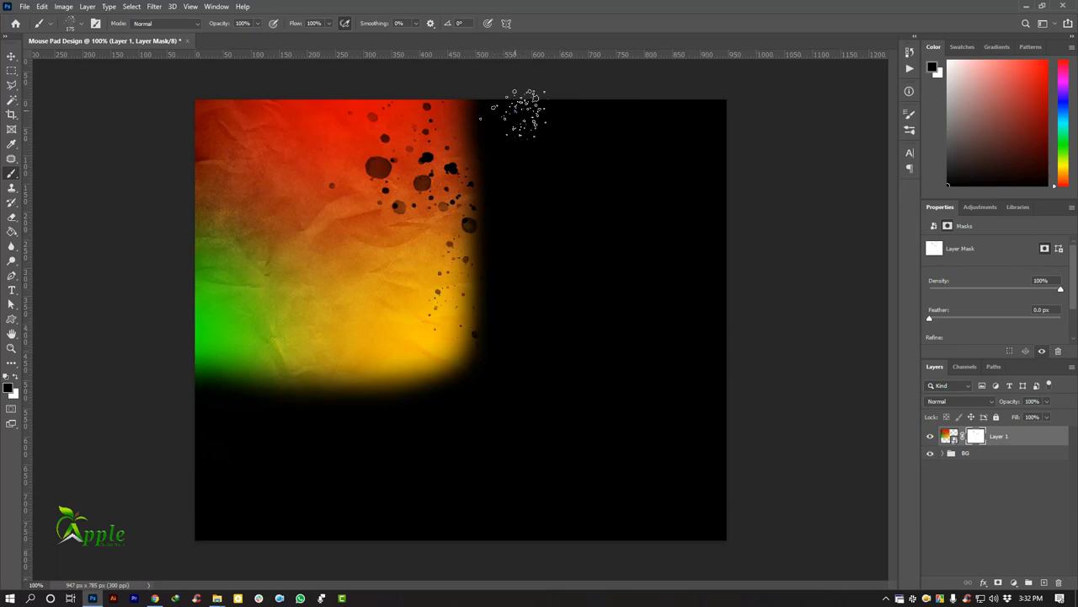
{"action": "left_click", "coordinate": [425, 405]}
{"action": "left_click_drag", "start_coordinate": [199, 414], "coordinate": [224, 421]}
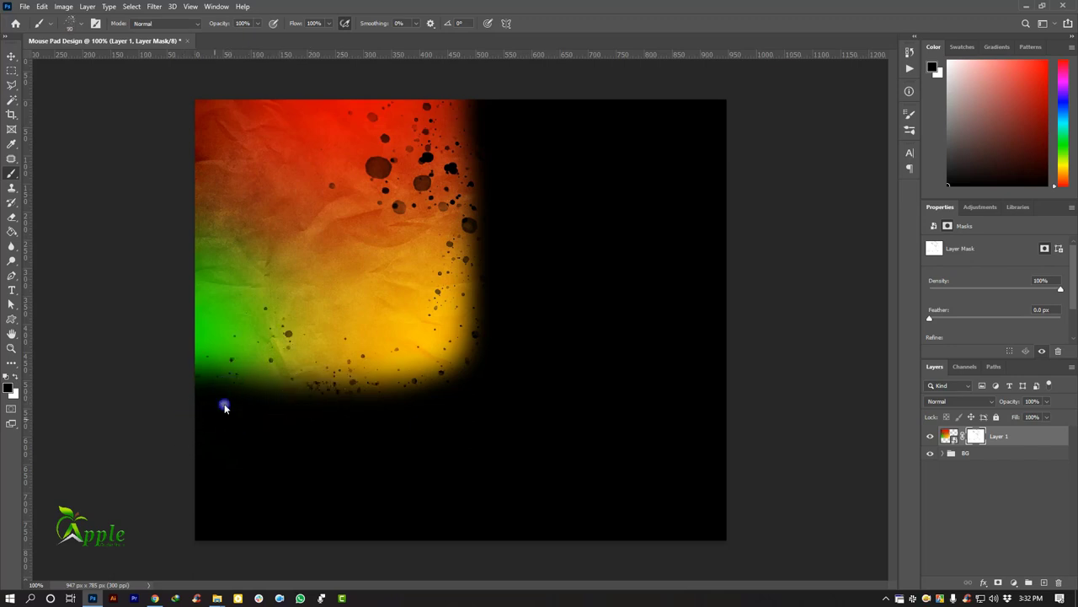
{"action": "left_click", "coordinate": [336, 414]}
Add more spatter spots up the right edge and along the bottom of the coloured area.
{"action": "left_click_drag", "start_coordinate": [519, 394], "coordinate": [518, 301]}
{"action": "left_click", "coordinate": [542, 289]}
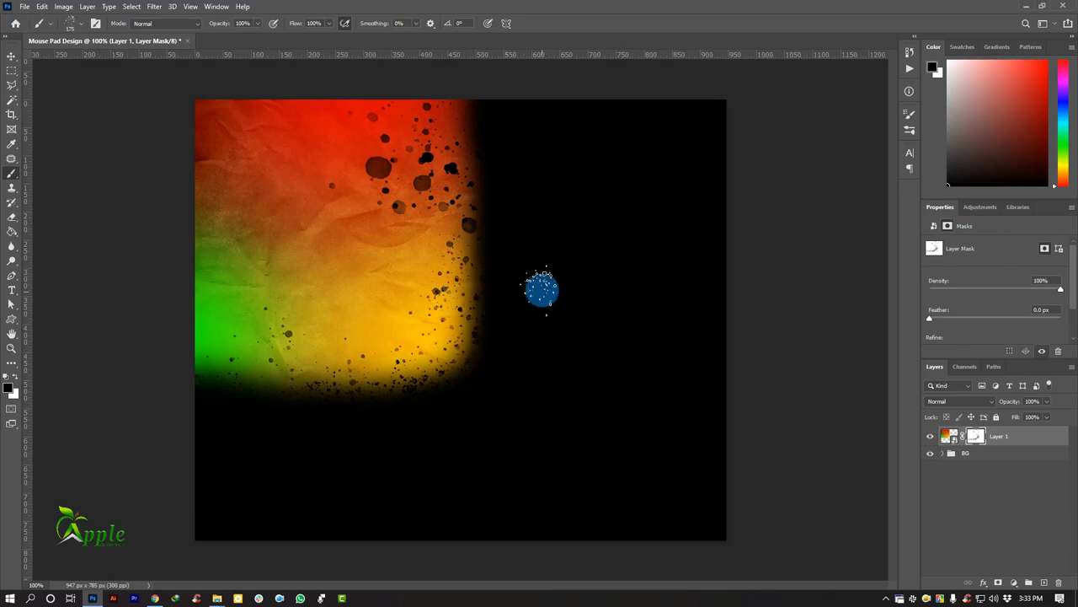
{"action": "left_click_drag", "start_coordinate": [542, 289], "coordinate": [384, 346]}
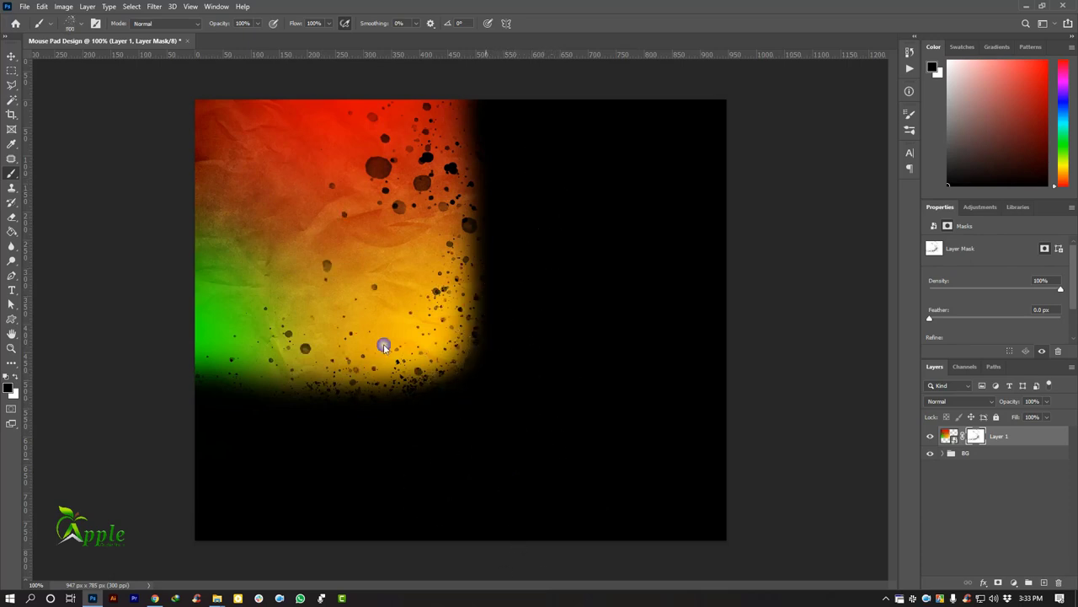
{"action": "left_click", "coordinate": [626, 464]}
{"action": "mouse_move", "coordinate": [715, 284]}
{"action": "left_mouse_down"}
{"action": "mouse_move", "coordinate": [792, 384]}
{"action": "mouse_move", "coordinate": [799, 459]}
{"action": "mouse_move", "coordinate": [622, 346]}
{"action": "left_mouse_up"}
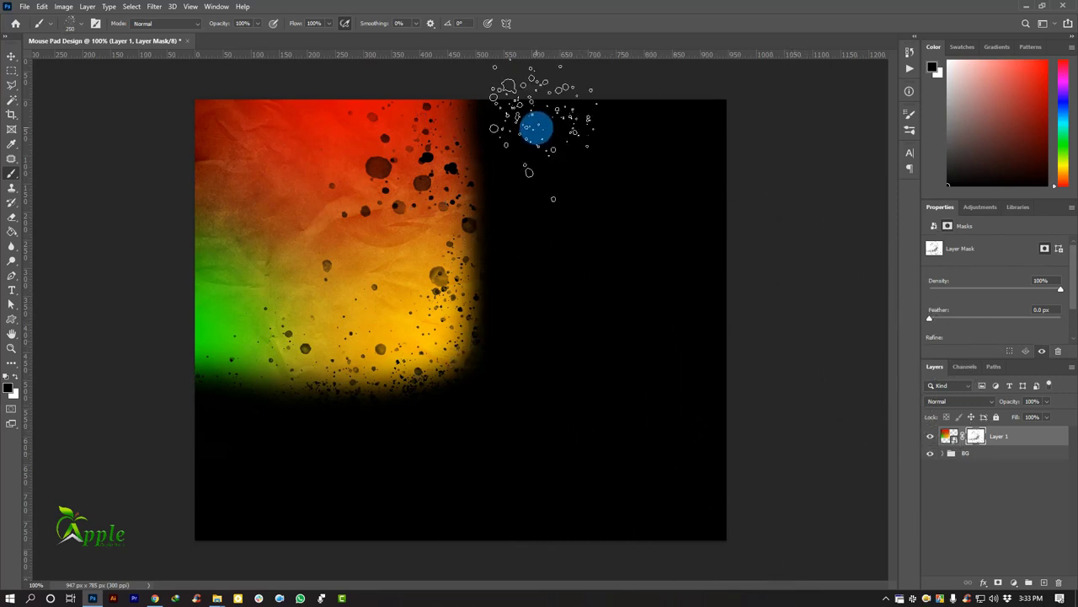
{"action": "left_click_drag", "start_coordinate": [622, 347], "coordinate": [514, 108]}
{"action": "left_click", "coordinate": [532, 233]}
{"action": "left_click_drag", "start_coordinate": [512, 316], "coordinate": [415, 446]}
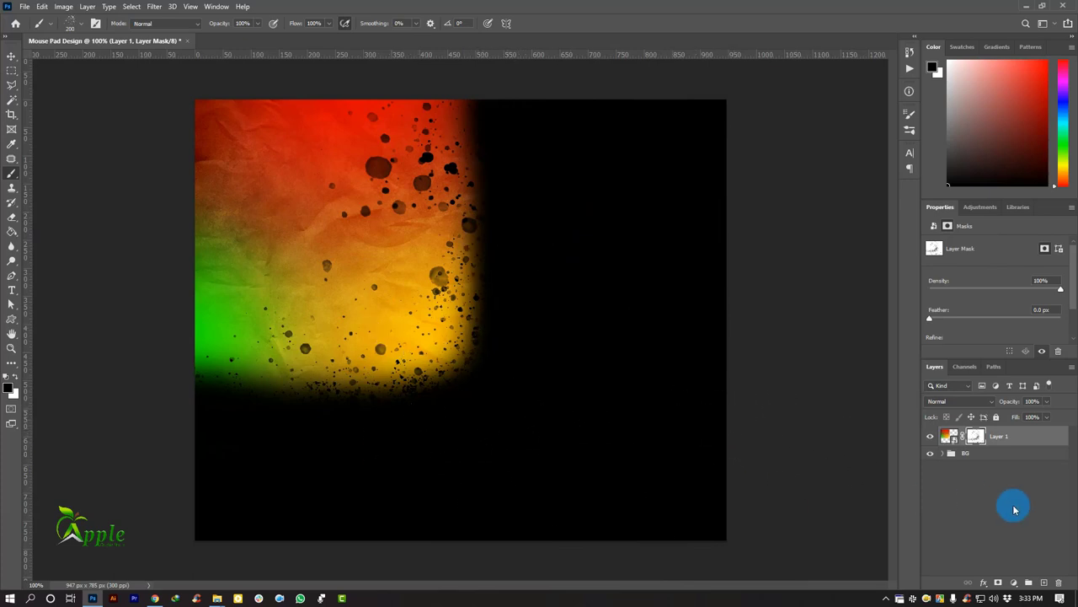
On new Layer 2, sample canvas green, keep a few spatter dots at the lower-left, and add Layer 3.
{"action": "left_click", "coordinate": [1044, 582]}
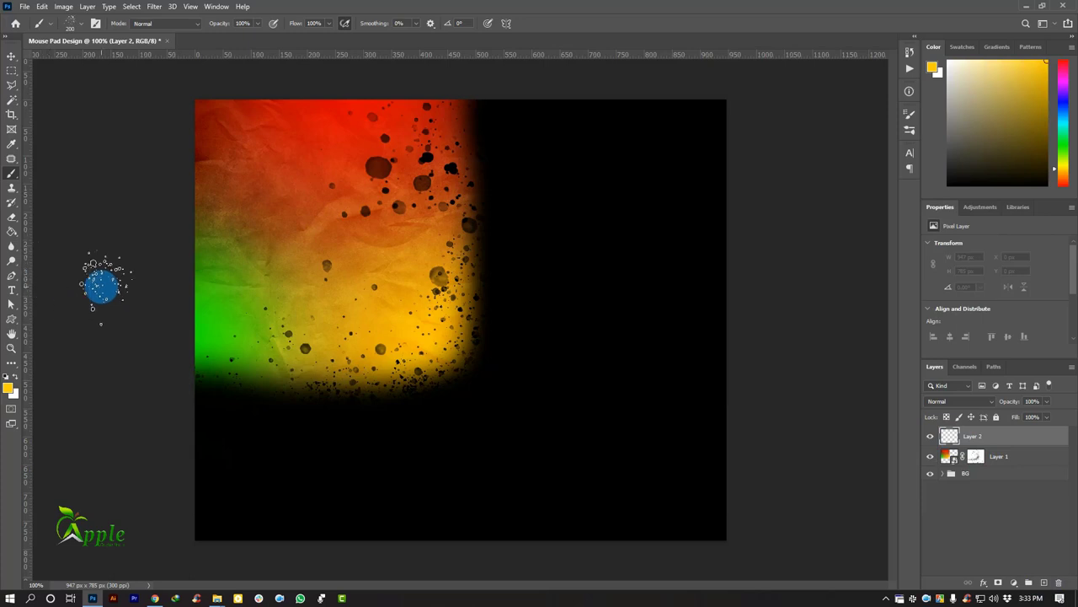
{"action": "left_click", "coordinate": [215, 342], "text": "alt"}
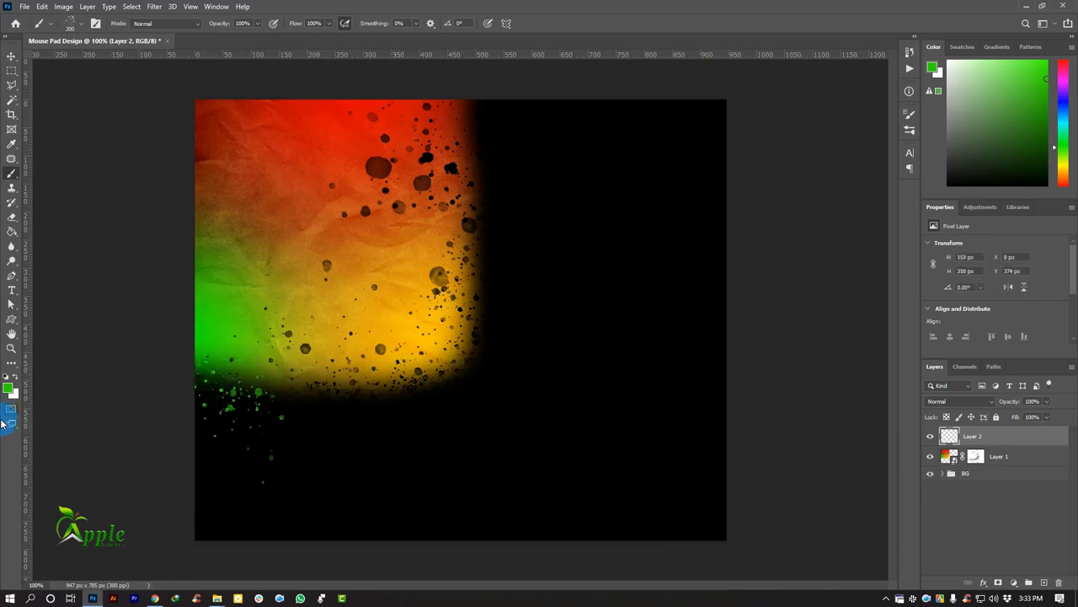
{"action": "left_click_drag", "start_coordinate": [250, 414], "coordinate": [321, 413]}
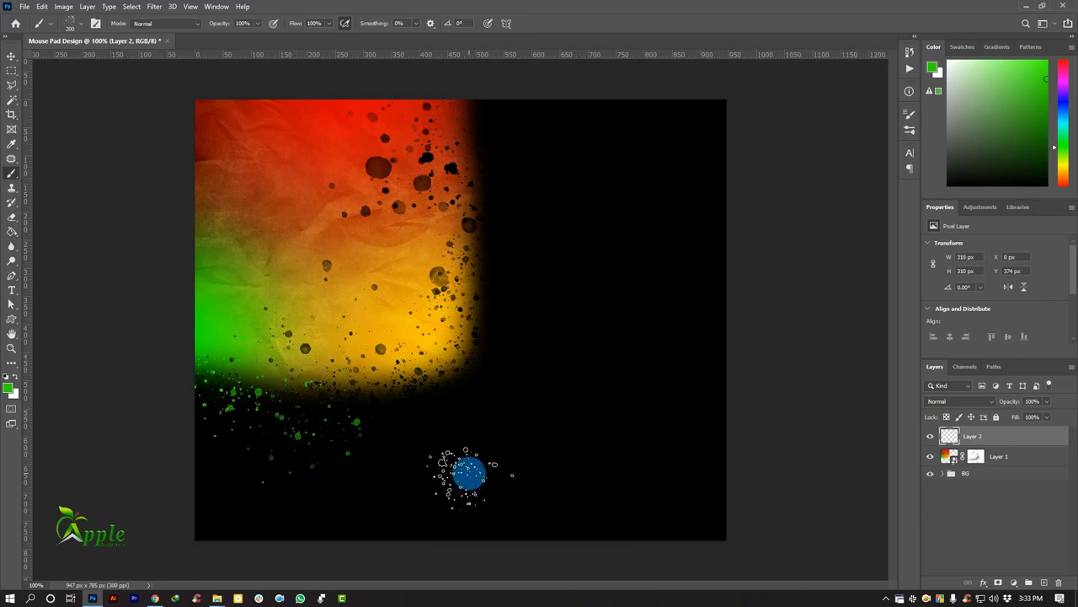
{"action": "key", "text": "ctrl+z"}
{"action": "left_click", "coordinate": [217, 447]}
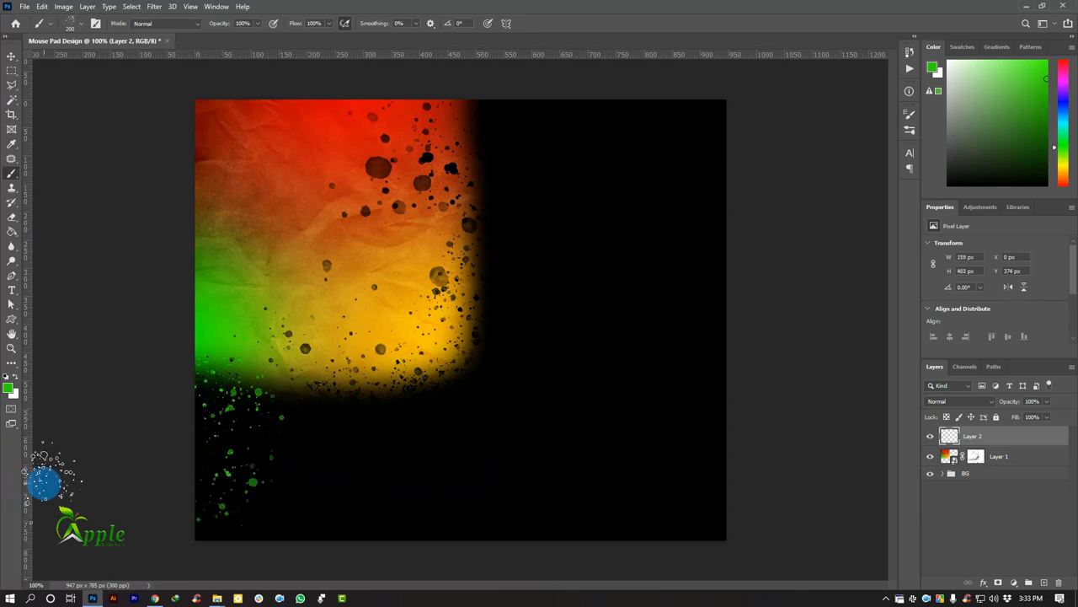
{"action": "key", "text": "ctrl+z"}
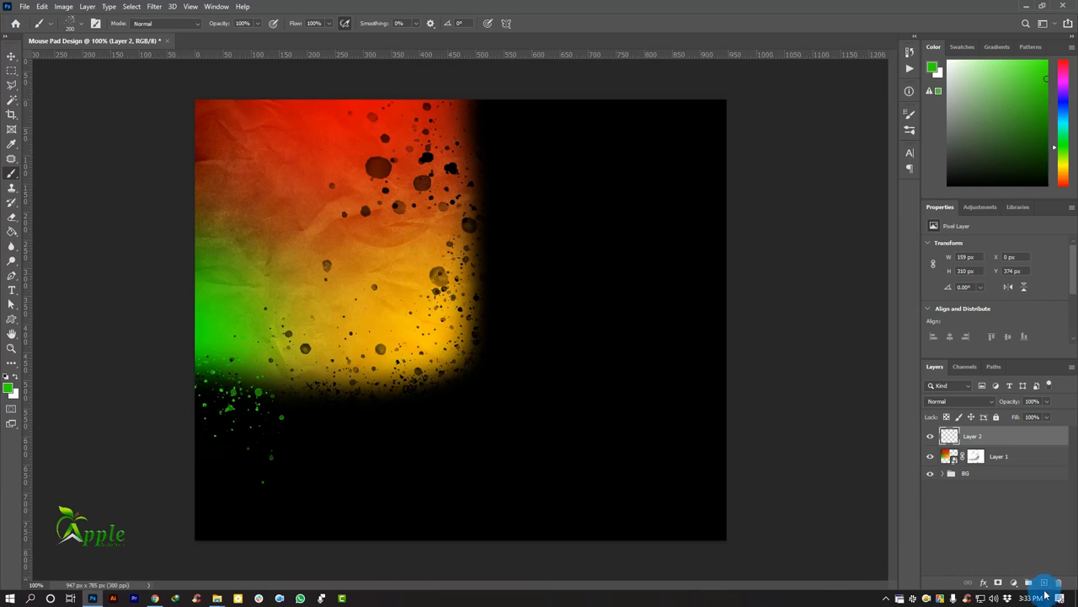
{"action": "left_click", "coordinate": [1044, 582]}
Stamp green spatter at 700 px on Layer 3, then shrink and move it toward the left edge.
{"action": "key", "text": "bracketright"}
{"action": "key", "text": "bracketright"}
{"action": "key", "text": "bracketright"}
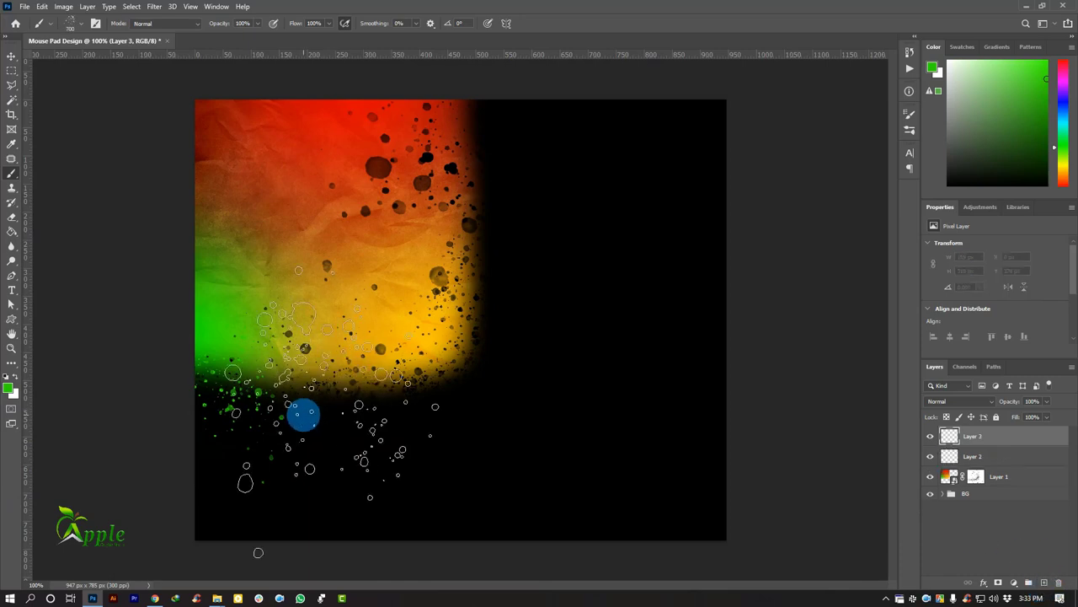
{"action": "left_click", "coordinate": [320, 389]}
{"action": "key", "text": "v"}
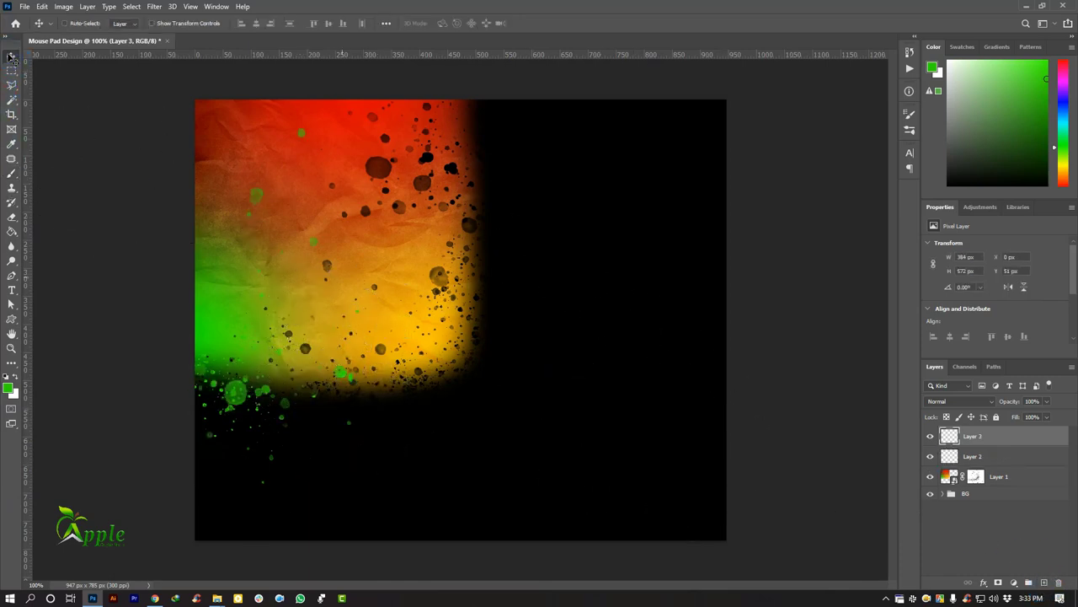
{"action": "left_click_drag", "start_coordinate": [290, 239], "coordinate": [446, 358]}
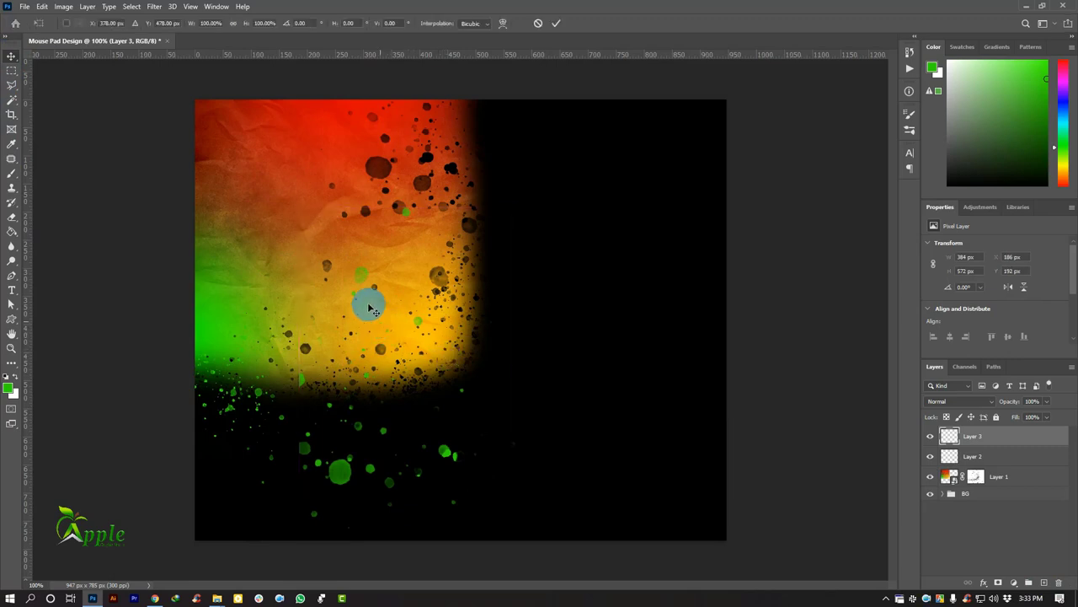
{"action": "key", "text": "ctrl+t"}
{"action": "mouse_move", "coordinate": [365, 301]}
{"action": "left_mouse_down"}
{"action": "mouse_move", "coordinate": [250, 244]}
{"action": "mouse_move", "coordinate": [253, 396]}
{"action": "mouse_move", "coordinate": [194, 303]}
{"action": "left_mouse_up"}
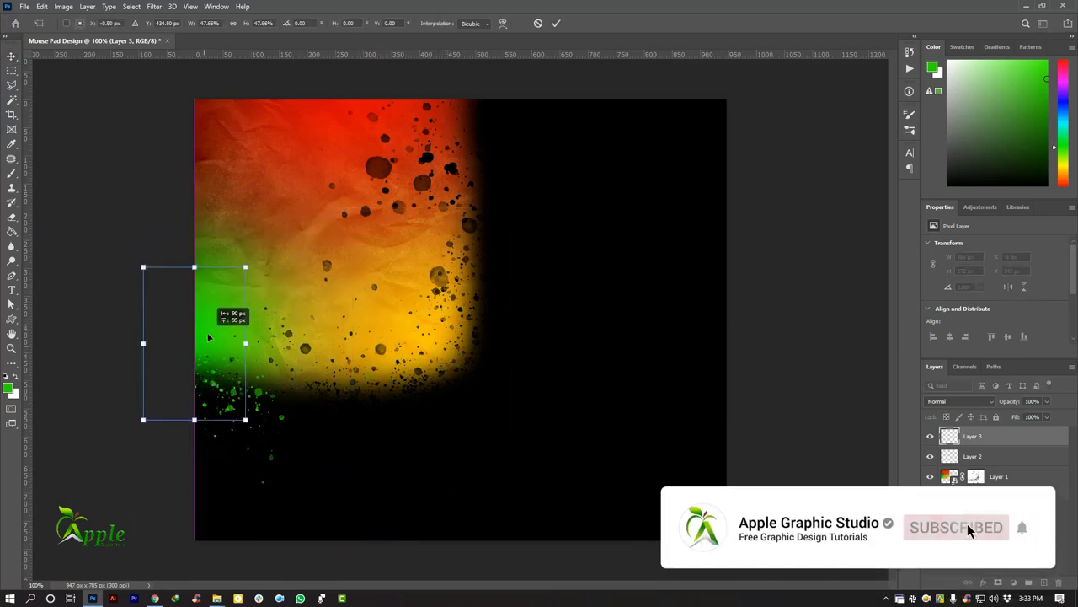
{"action": "left_click", "coordinate": [556, 23]}
Duplicate the spatter, rotate the copy about 66 degrees, and place it near the lower-left corner.
{"action": "left_click_drag", "start_coordinate": [325, 344], "coordinate": [379, 353]}
{"action": "key", "text": "ctrl+t"}
{"action": "left_click_drag", "start_coordinate": [438, 455], "coordinate": [458, 477]}
{"action": "mouse_move", "coordinate": [337, 337]}
{"action": "left_mouse_down"}
{"action": "mouse_move", "coordinate": [348, 373]}
{"action": "mouse_move", "coordinate": [340, 360]}
{"action": "left_mouse_up"}
{"action": "left_click", "coordinate": [556, 24]}
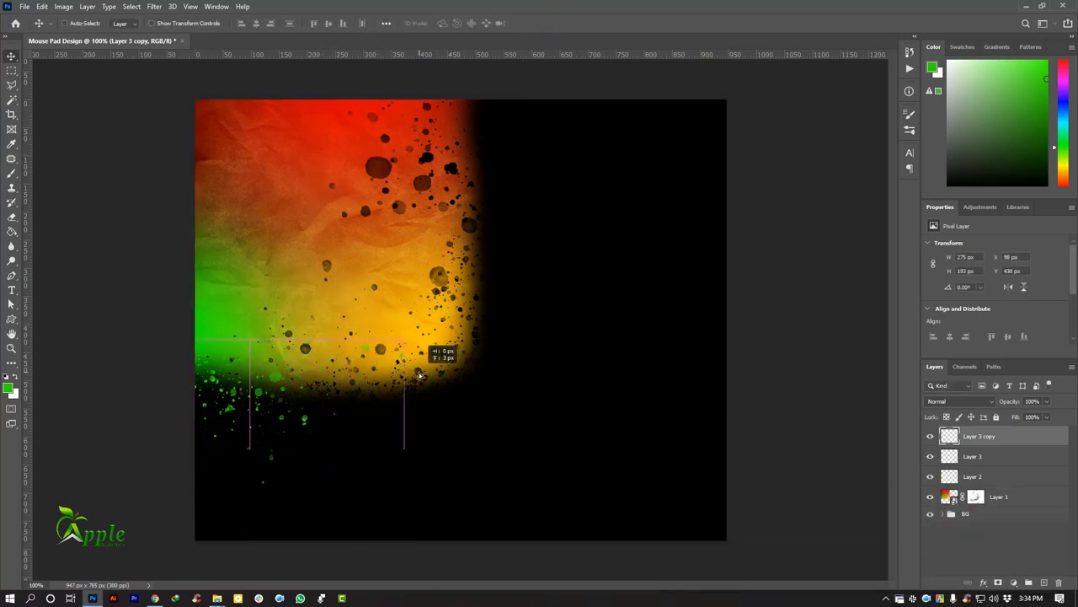
{"action": "left_click_drag", "start_coordinate": [417, 371], "coordinate": [305, 364]}
{"action": "left_click_drag", "start_coordinate": [268, 409], "coordinate": [246, 455]}
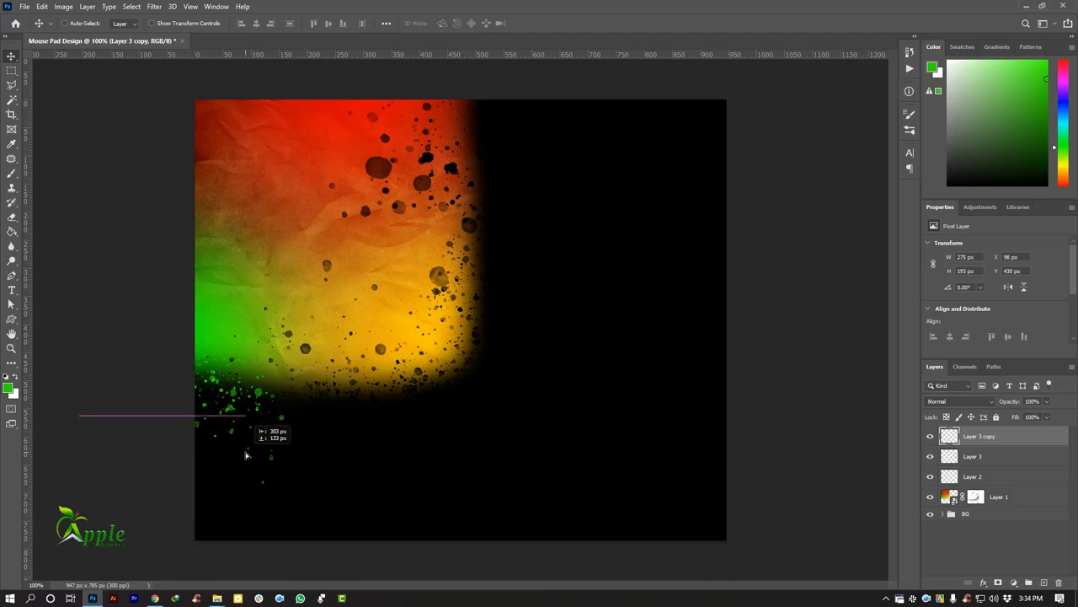
Group Layer 2, Layer 3 and the copy into Group 1.
{"action": "left_click", "coordinate": [996, 461], "text": "shift"}
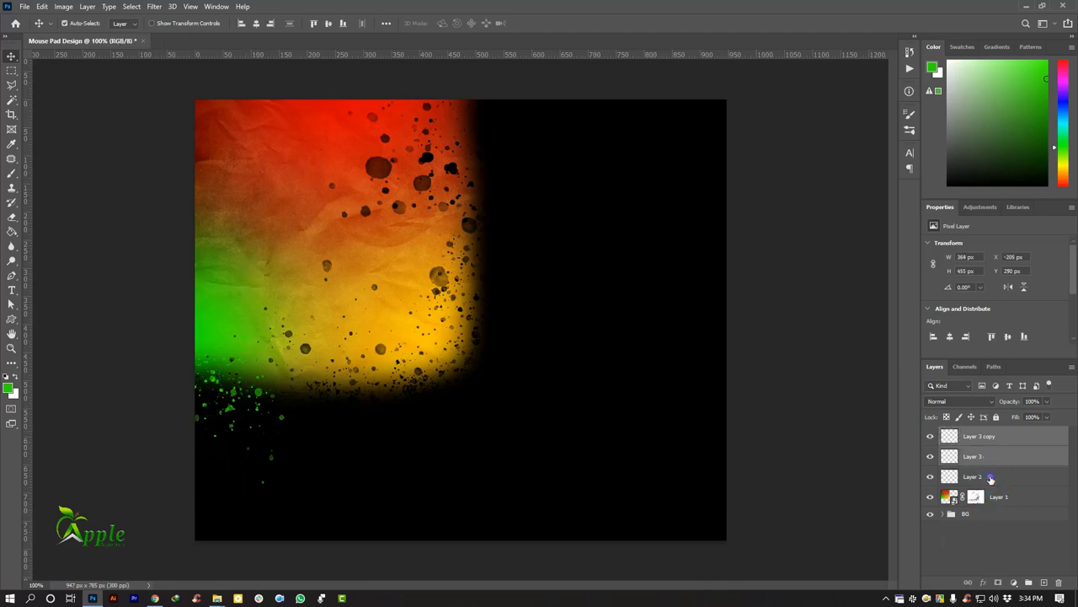
{"action": "left_click", "coordinate": [991, 477], "text": "shift"}
{"action": "left_click_drag", "start_coordinate": [991, 478], "coordinate": [1029, 583]}
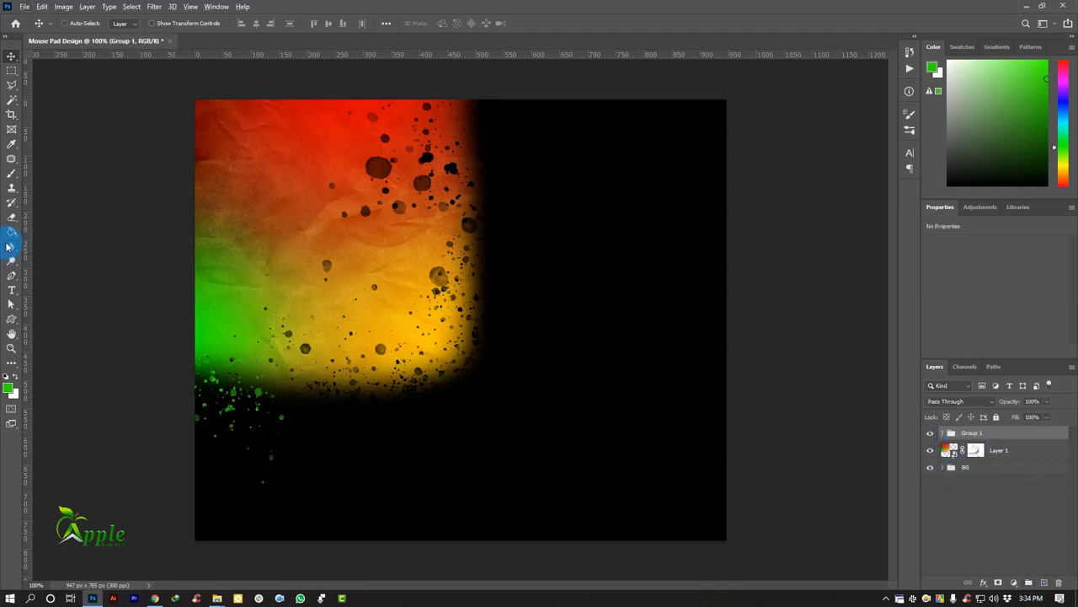
Sample an olive-yellow from the artwork and paint spatter dots on a new Layer 4.
{"action": "left_click", "coordinate": [13, 174]}
{"action": "left_click", "coordinate": [48, 172]}
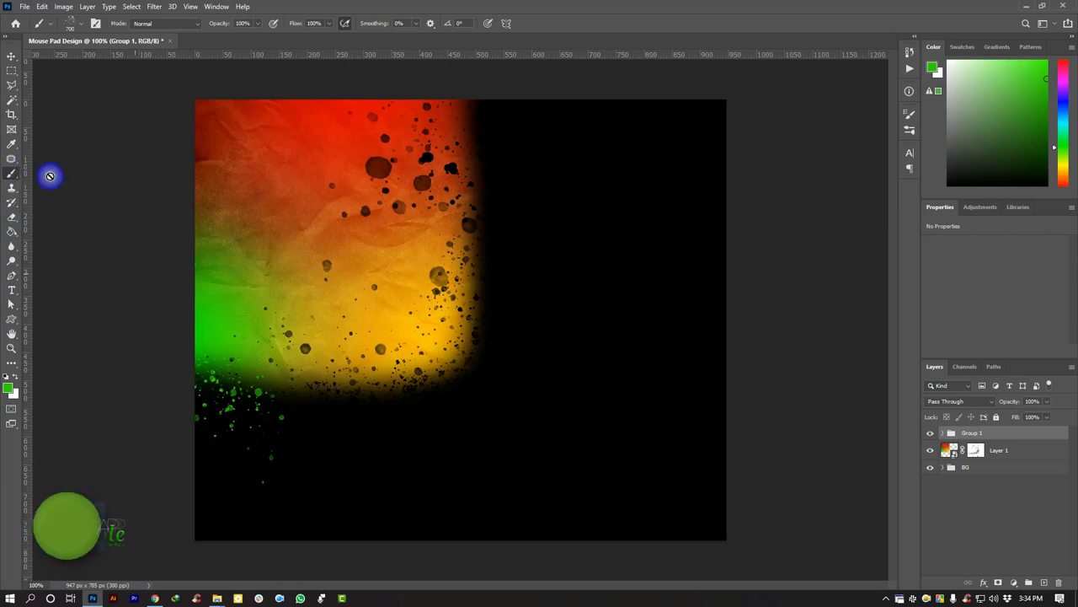
{"action": "left_click", "coordinate": [301, 348], "text": "alt"}
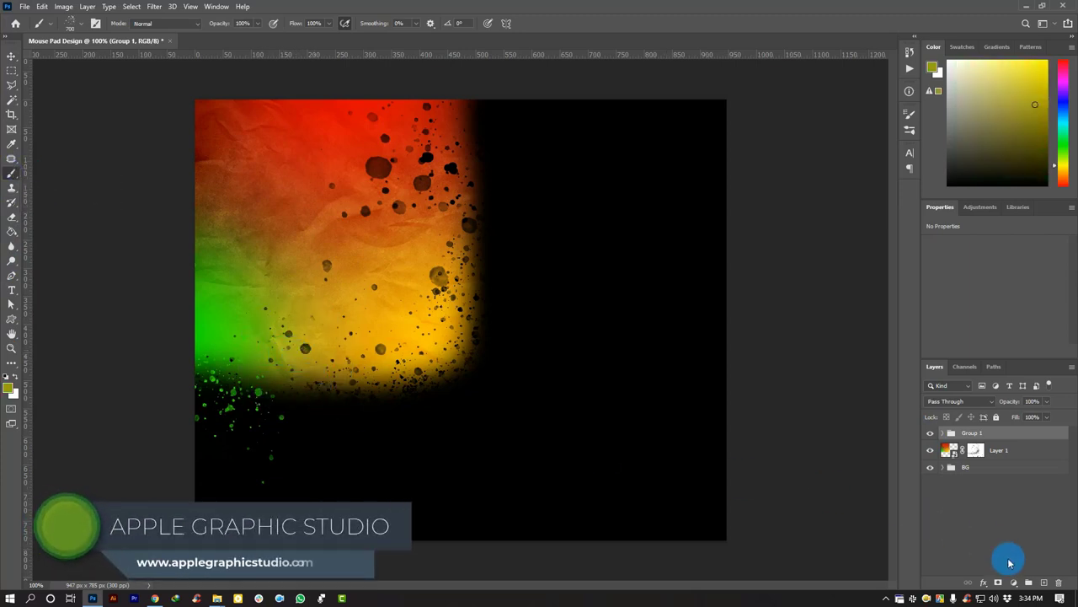
{"action": "left_click", "coordinate": [1045, 582]}
{"action": "left_click_drag", "start_coordinate": [325, 392], "coordinate": [363, 390]}
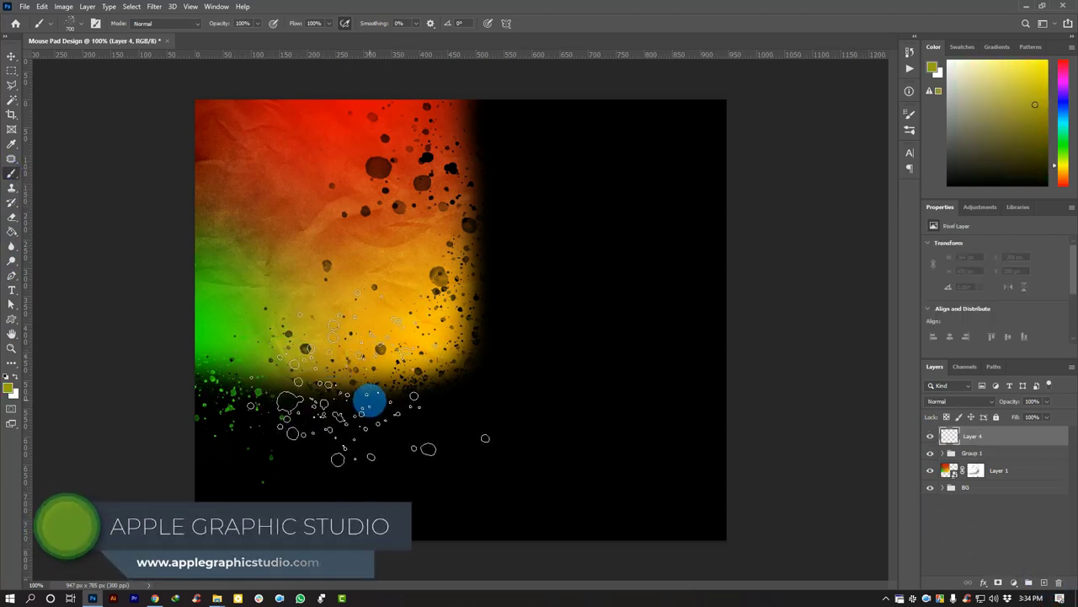
{"action": "left_click", "coordinate": [362, 389]}
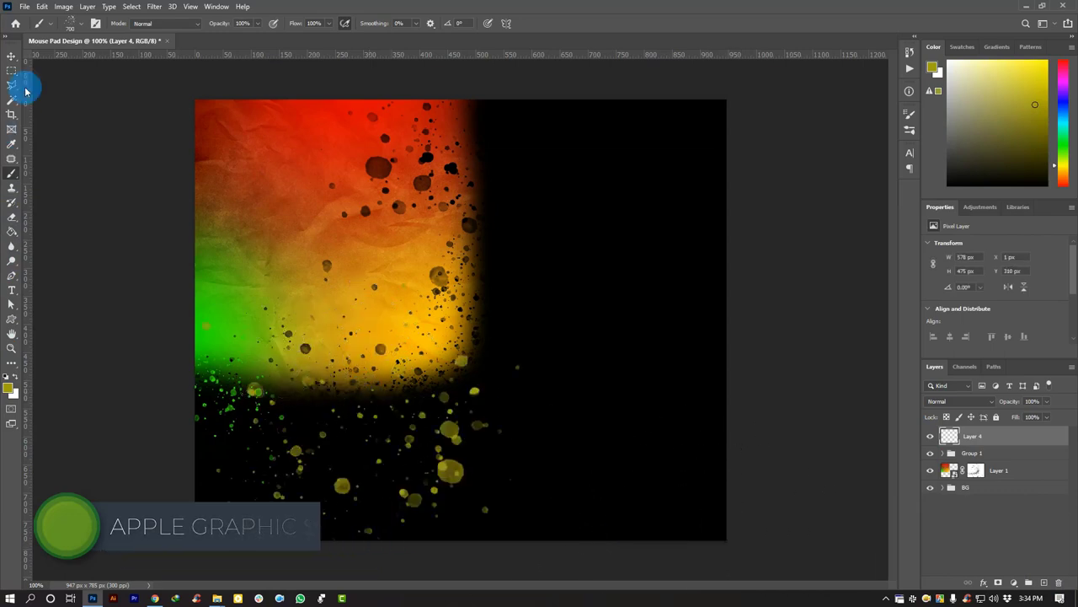
Shrink the olive-yellow spatter, rotate it about 20 degrees, and fit it along the blob's lower edge.
{"action": "left_click", "coordinate": [16, 59]}
{"action": "key", "text": "ctrl+t"}
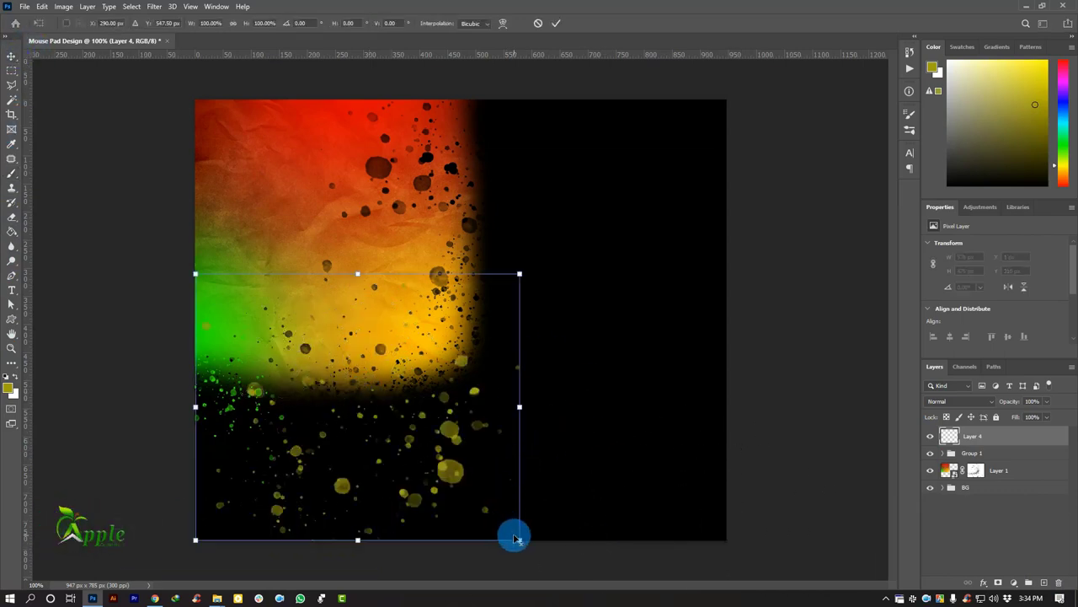
{"action": "left_click_drag", "start_coordinate": [517, 541], "coordinate": [436, 469]}
{"action": "left_click_drag", "start_coordinate": [403, 428], "coordinate": [367, 386]}
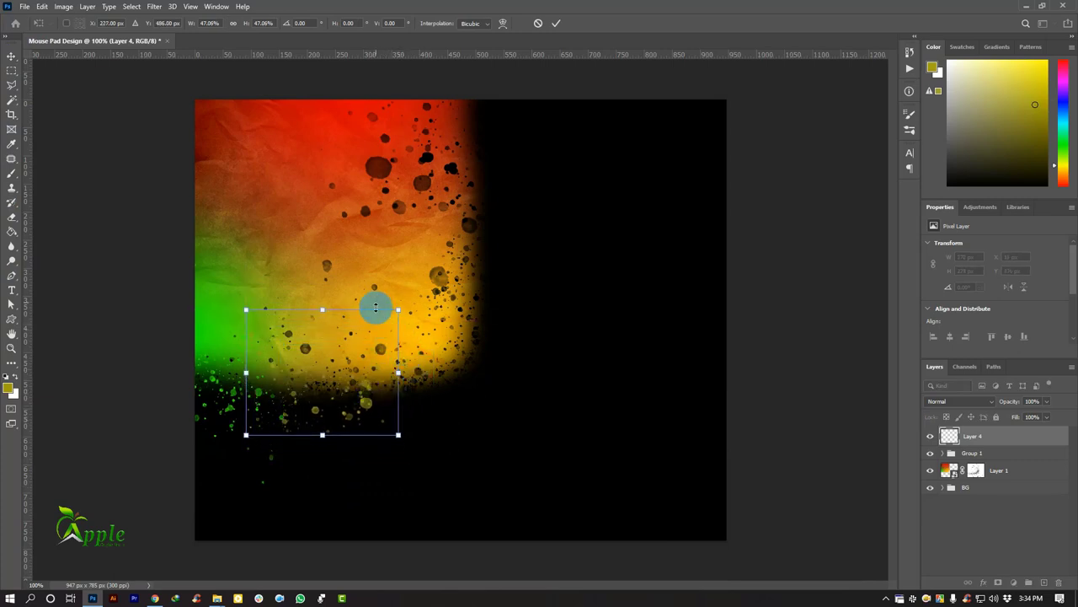
{"action": "left_click_drag", "start_coordinate": [376, 306], "coordinate": [477, 380]}
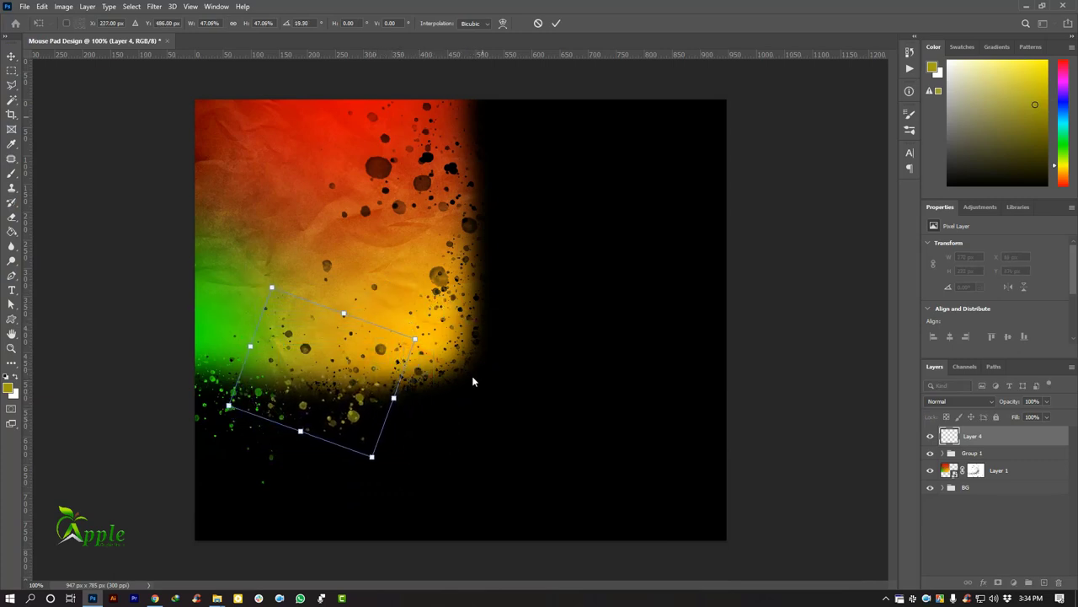
{"action": "left_click", "coordinate": [557, 24]}
{"action": "left_click_drag", "start_coordinate": [380, 351], "coordinate": [387, 356]}
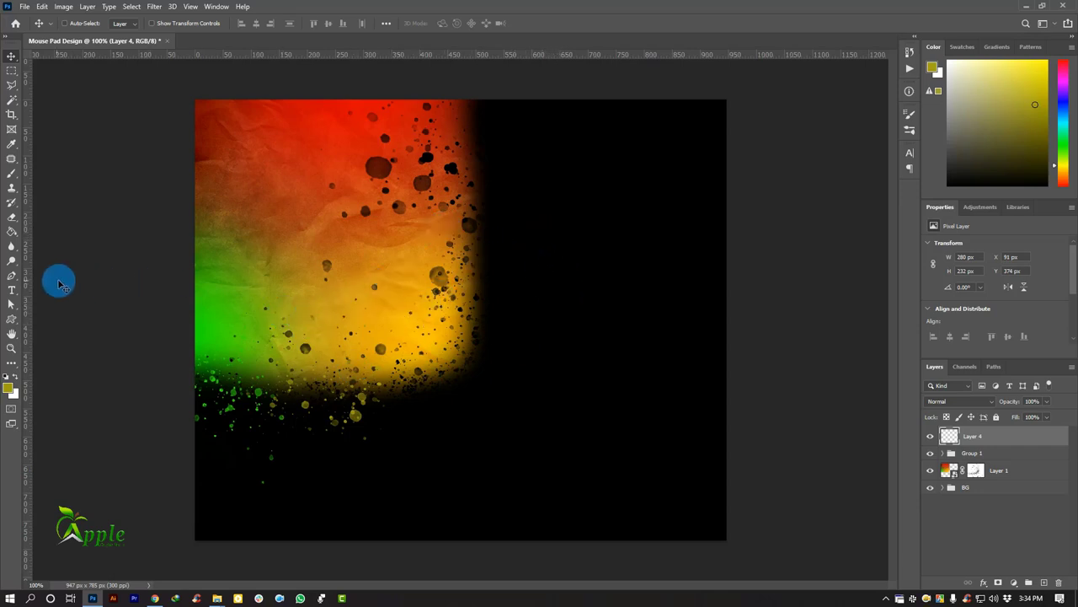
Return to the Brush tool and add an empty Layer 5 above Layer 4.
{"action": "right_click", "coordinate": [10, 180]}
{"action": "left_click", "coordinate": [42, 174]}
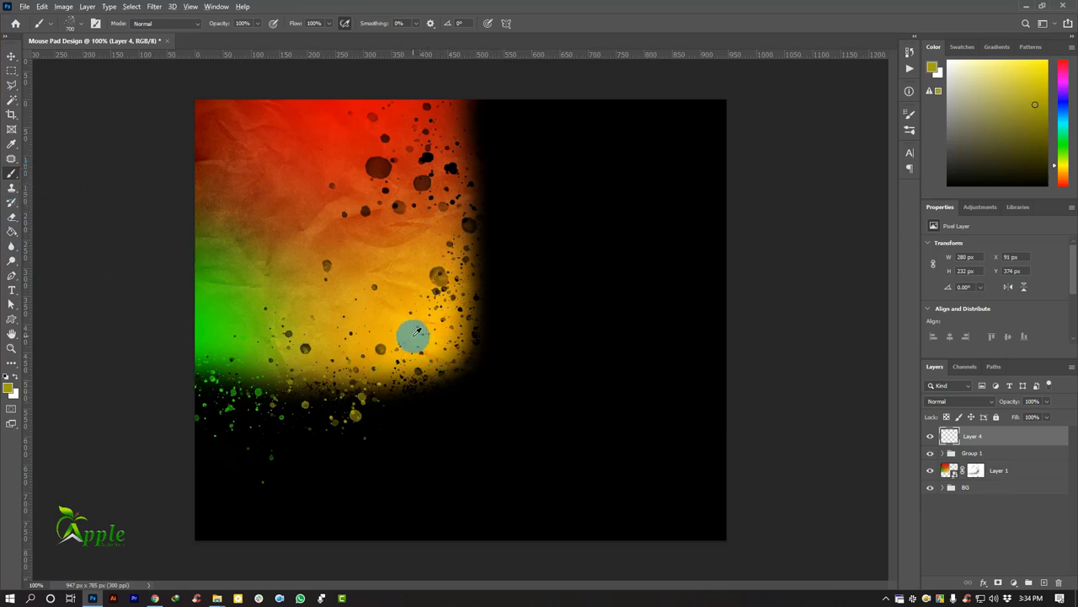
{"action": "left_click", "coordinate": [1044, 582]}
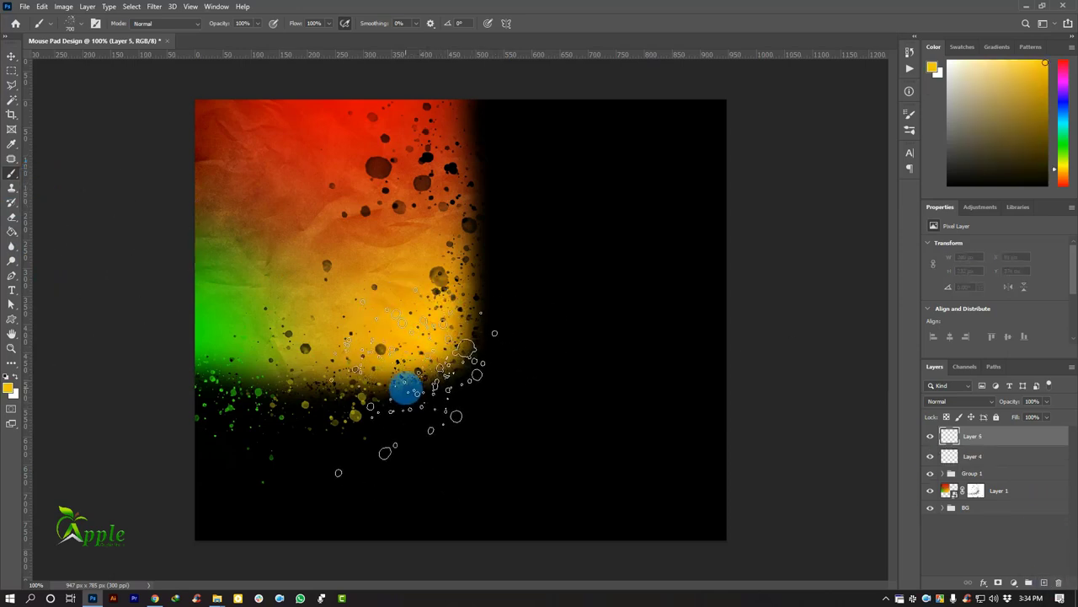
Stamp small yellow spatter with a 250 px brush beside the yellow area's right edge, then nudge it down-left.
{"action": "left_click_drag", "start_coordinate": [438, 387], "coordinate": [362, 278]}
{"action": "left_click_drag", "start_coordinate": [741, 417], "coordinate": [773, 501]}
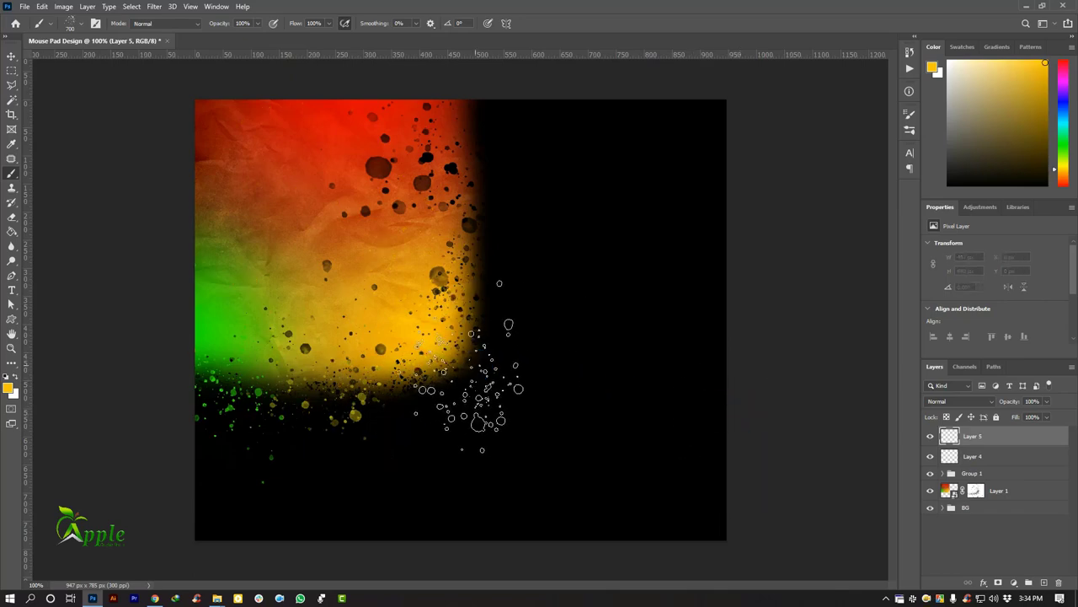
{"action": "key", "text": "ctrl+z"}
{"action": "key", "text": "ctrl+z"}
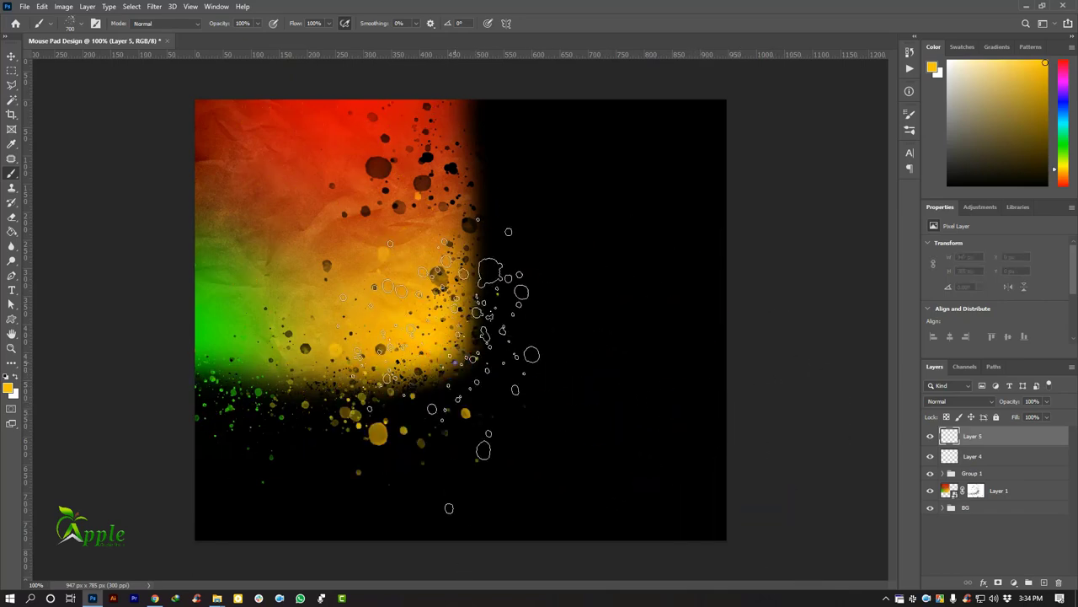
{"action": "key", "text": "bracketleft"}
{"action": "key", "text": "bracketleft"}
{"action": "key", "text": "bracketleft"}
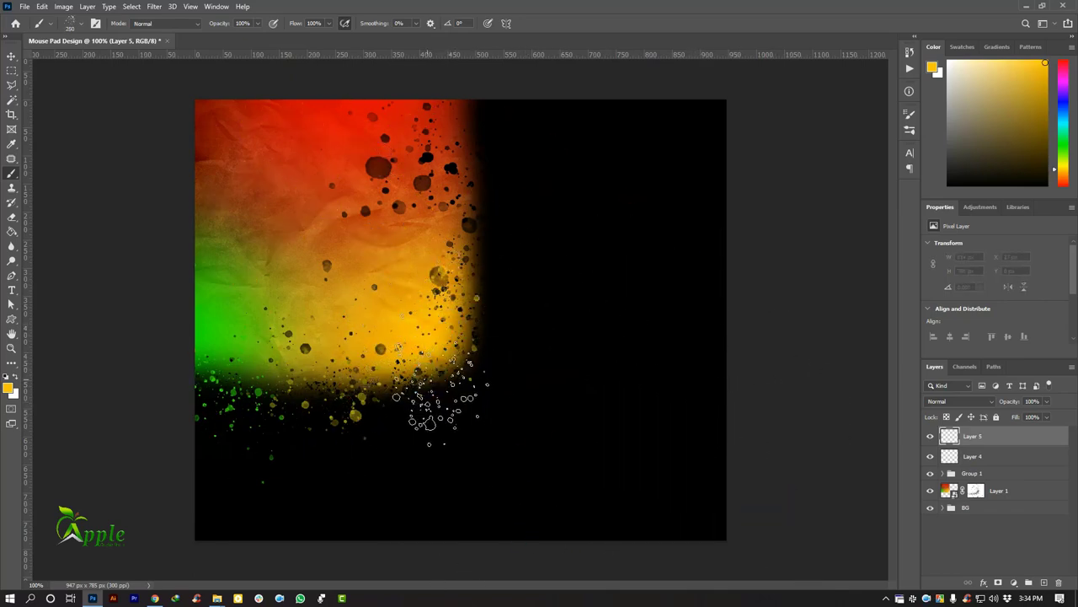
{"action": "left_click_drag", "start_coordinate": [434, 419], "coordinate": [523, 439]}
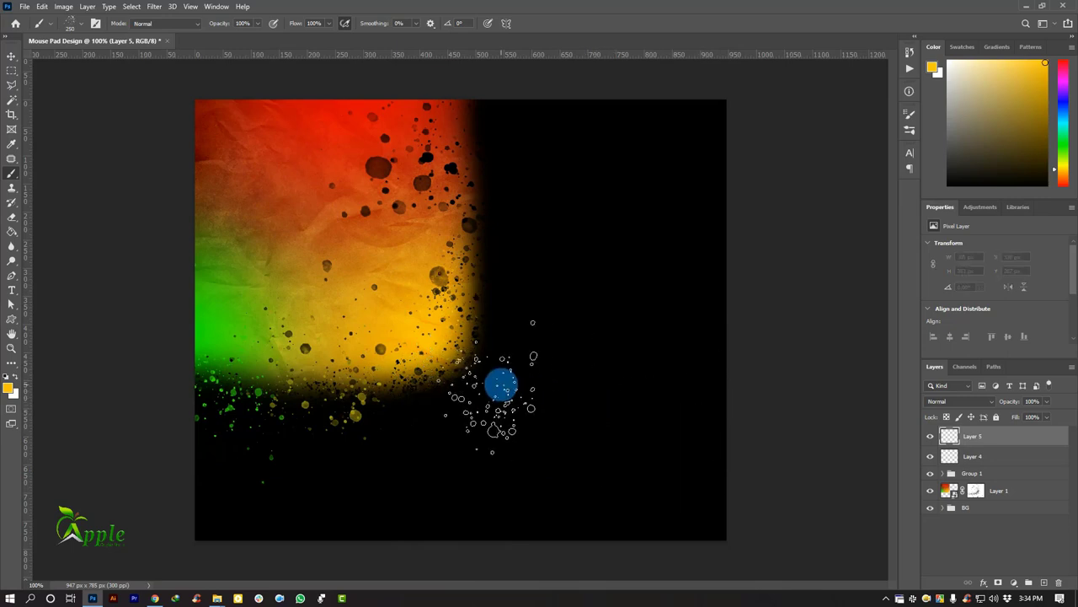
{"action": "key", "text": "ctrl+z"}
{"action": "left_click", "coordinate": [506, 345]}
{"action": "left_click", "coordinate": [15, 56]}
{"action": "left_click_drag", "start_coordinate": [495, 345], "coordinate": [522, 331]}
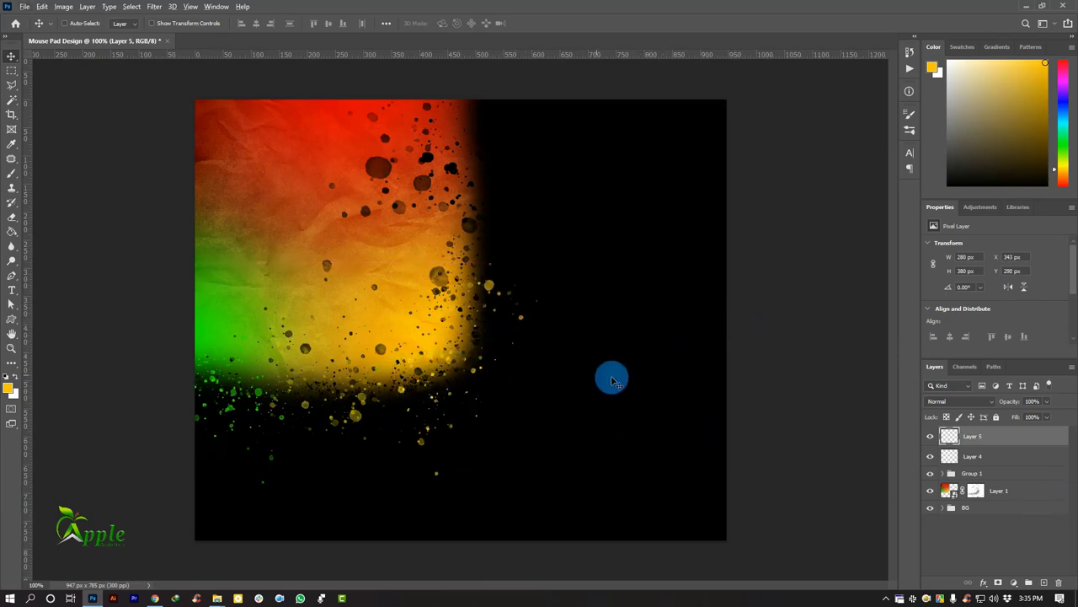
{"action": "left_click", "coordinate": [12, 173]}
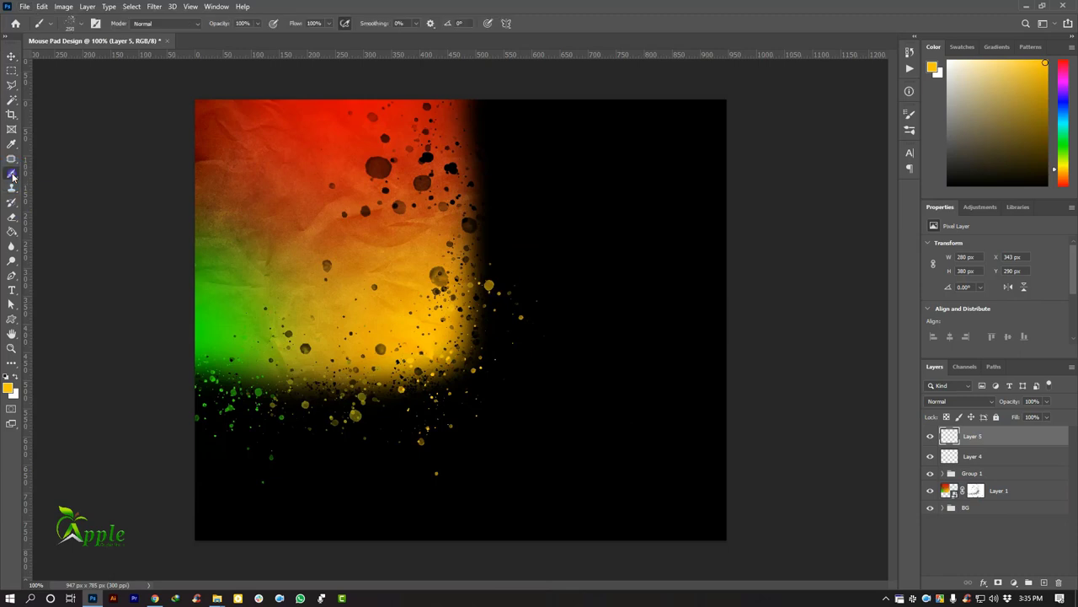
Create Layer 6, stamp yellow dots, then shrink and tilt them onto the coloured area.
{"action": "left_click", "coordinate": [1044, 583]}
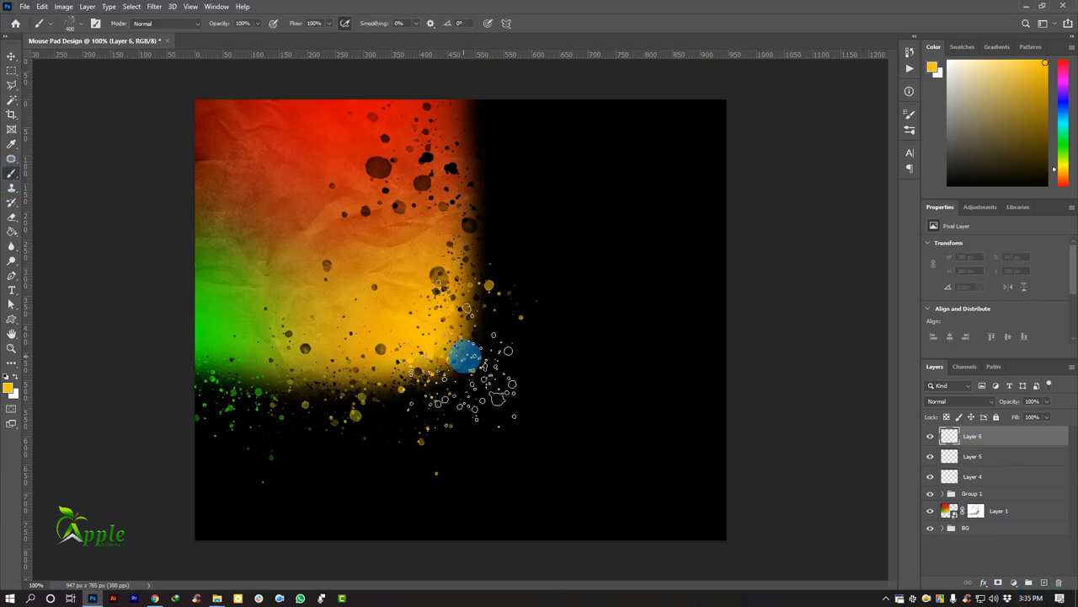
{"action": "left_click", "coordinate": [497, 362]}
{"action": "left_click_drag", "start_coordinate": [481, 320], "coordinate": [283, 156]}
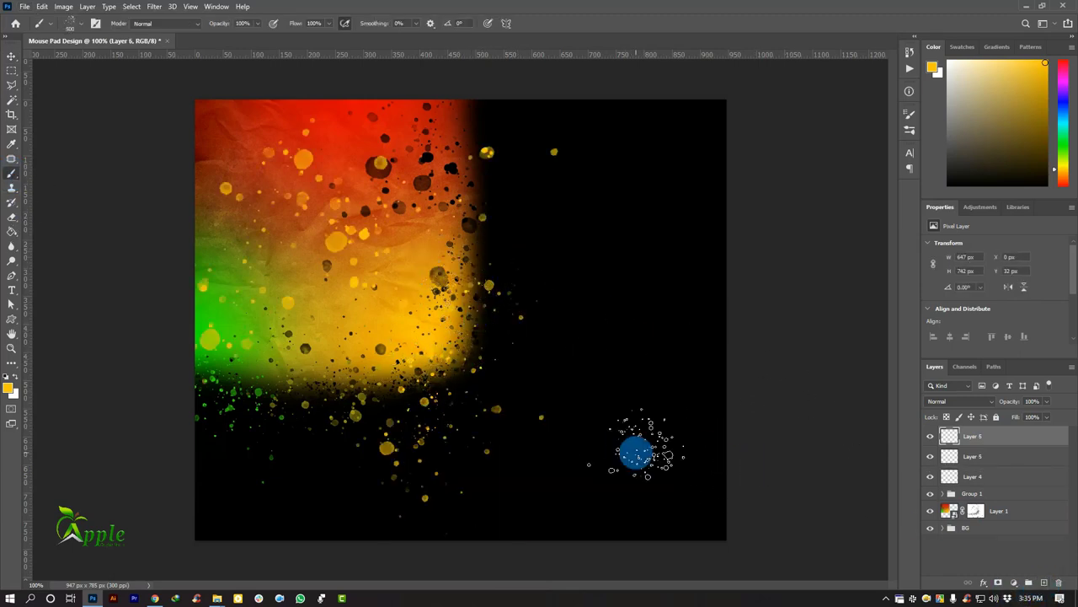
{"action": "key", "text": "ctrl+t"}
{"action": "left_click_drag", "start_coordinate": [558, 533], "coordinate": [457, 409]}
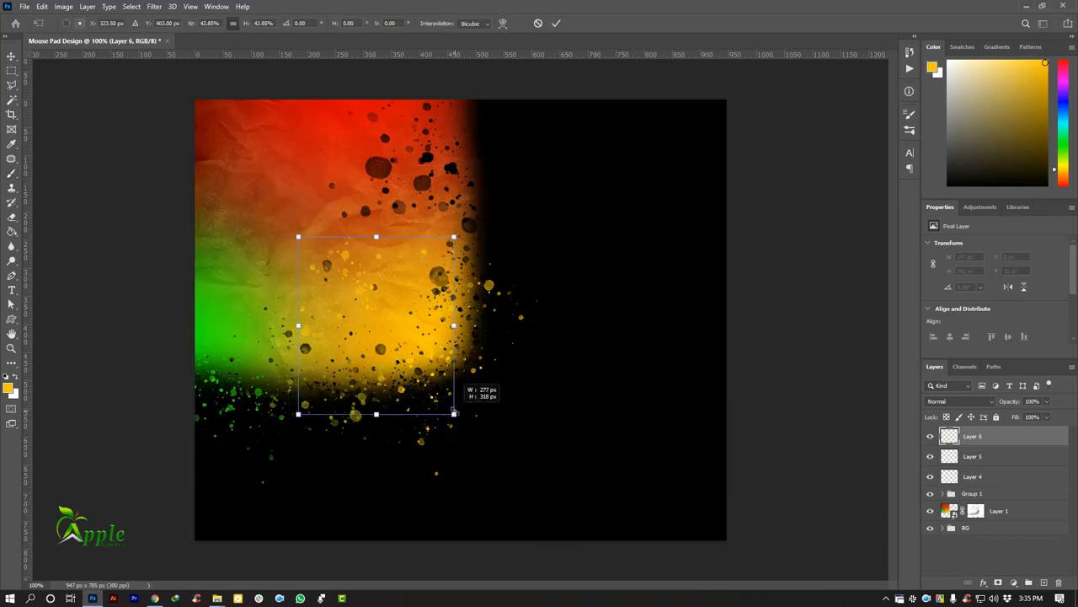
{"action": "key", "text": "Return"}
{"action": "mouse_move", "coordinate": [553, 328]}
{"action": "left_mouse_down"}
{"action": "mouse_move", "coordinate": [587, 346]}
{"action": "mouse_move", "coordinate": [584, 362]}
{"action": "left_mouse_up"}
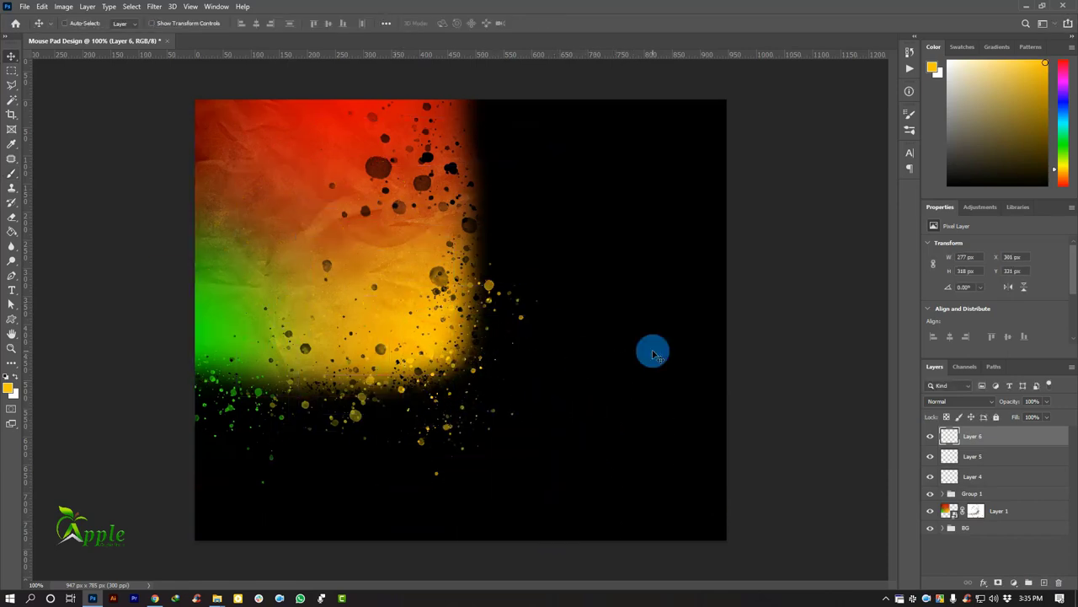
{"action": "mouse_move", "coordinate": [654, 353]}
{"action": "left_mouse_down"}
{"action": "mouse_move", "coordinate": [722, 361]}
{"action": "mouse_move", "coordinate": [674, 385]}
{"action": "mouse_move", "coordinate": [672, 283]}
{"action": "left_mouse_up"}
Rotate the Layer 6 dots to about 146.5° and settle them against the blob's right edge.
{"action": "key", "text": "ctrl+t"}
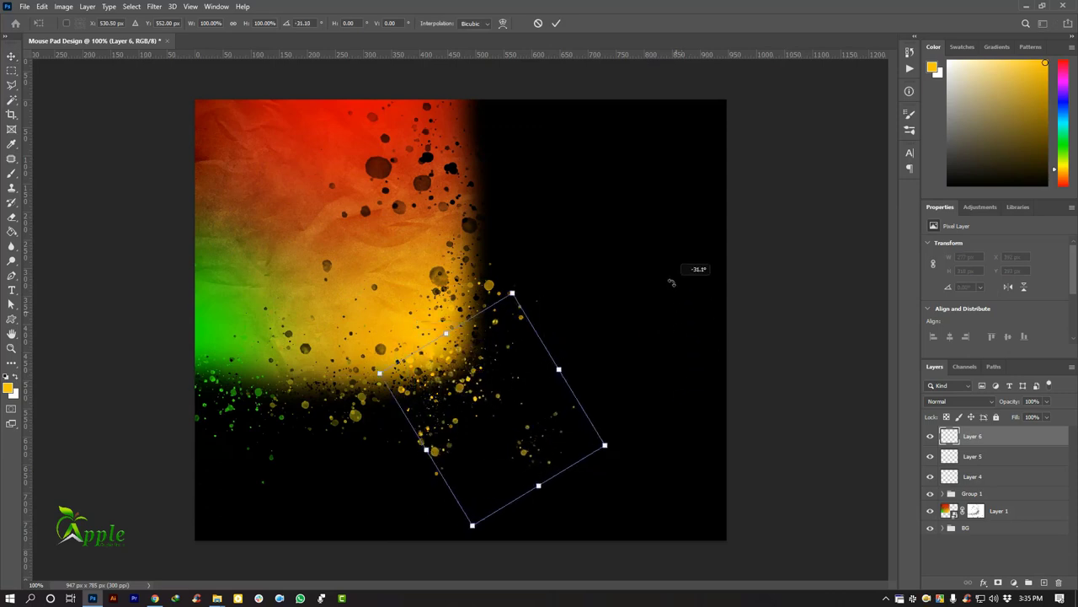
{"action": "left_click_drag", "start_coordinate": [554, 420], "coordinate": [542, 397]}
{"action": "left_click_drag", "start_coordinate": [627, 244], "coordinate": [398, 386]}
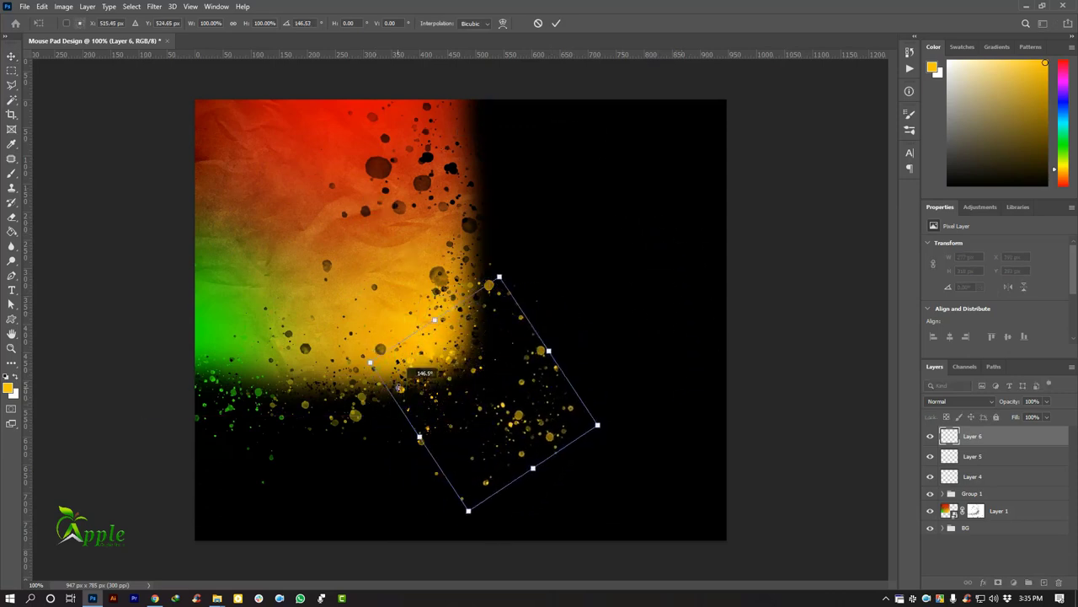
{"action": "left_click_drag", "start_coordinate": [496, 348], "coordinate": [458, 321]}
{"action": "left_click", "coordinate": [552, 36]}
{"action": "left_click_drag", "start_coordinate": [596, 403], "coordinate": [557, 419]}
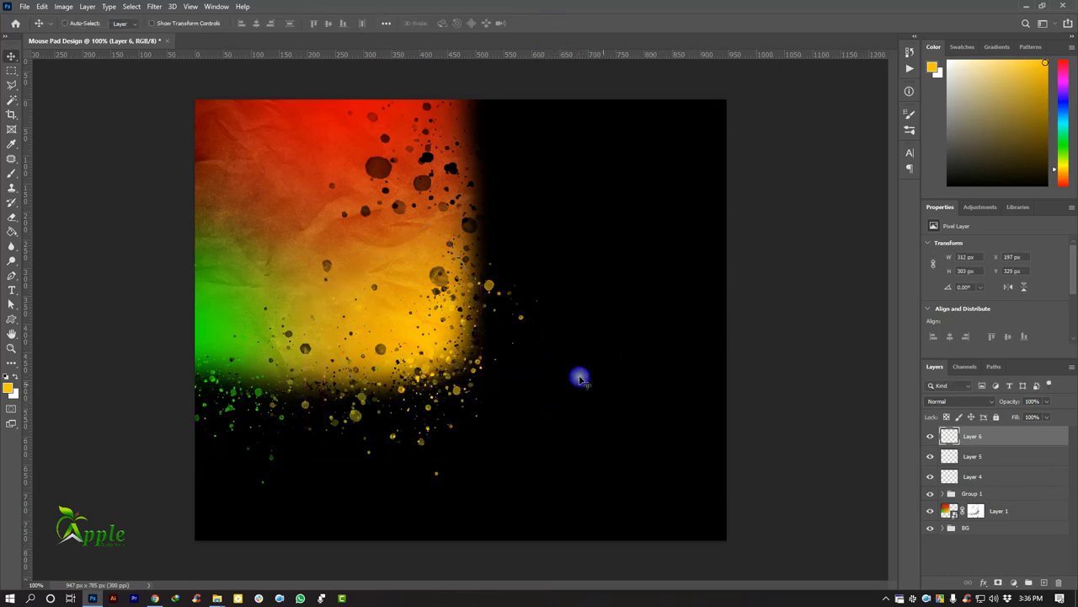
{"action": "left_click_drag", "start_coordinate": [690, 435], "coordinate": [560, 304]}
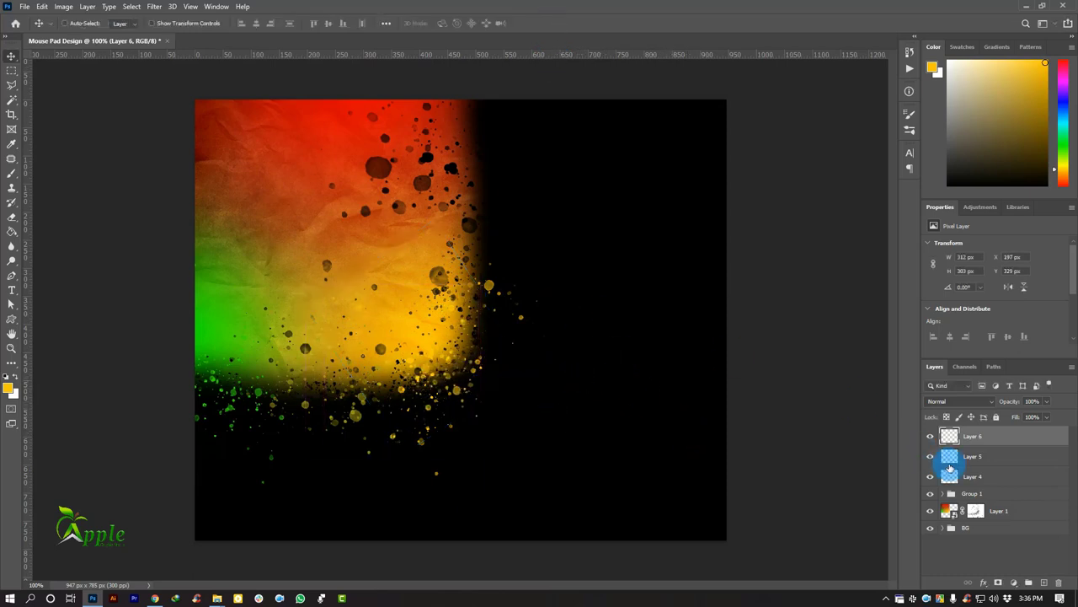
Create Layer 7 and paint gold splatter dots around the right side of the gradient blob.
{"action": "left_click", "coordinate": [1044, 583]}
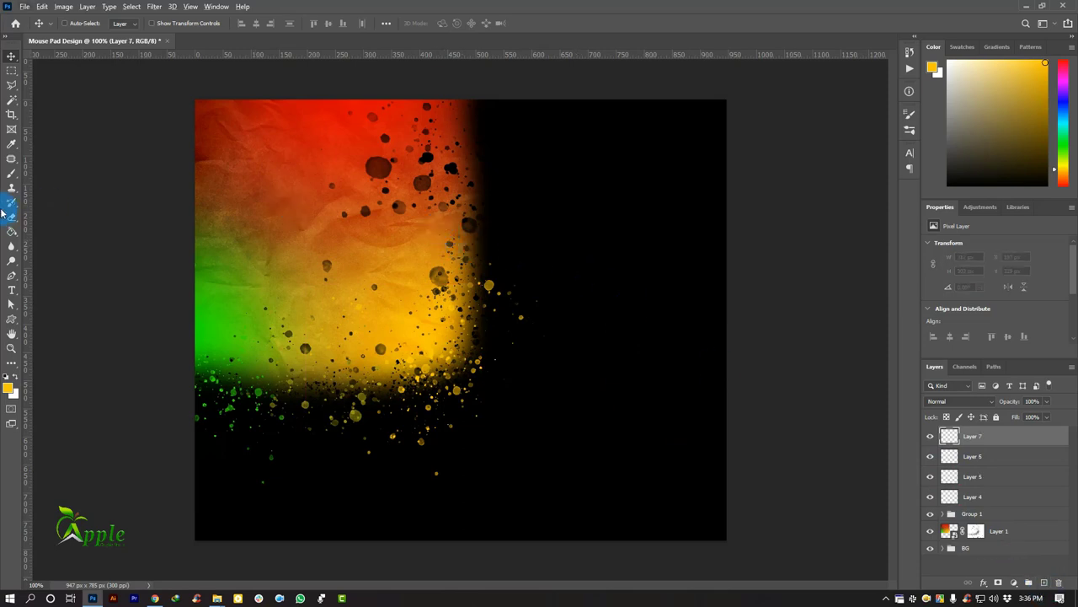
{"action": "right_click", "coordinate": [11, 172]}
{"action": "left_click", "coordinate": [50, 171]}
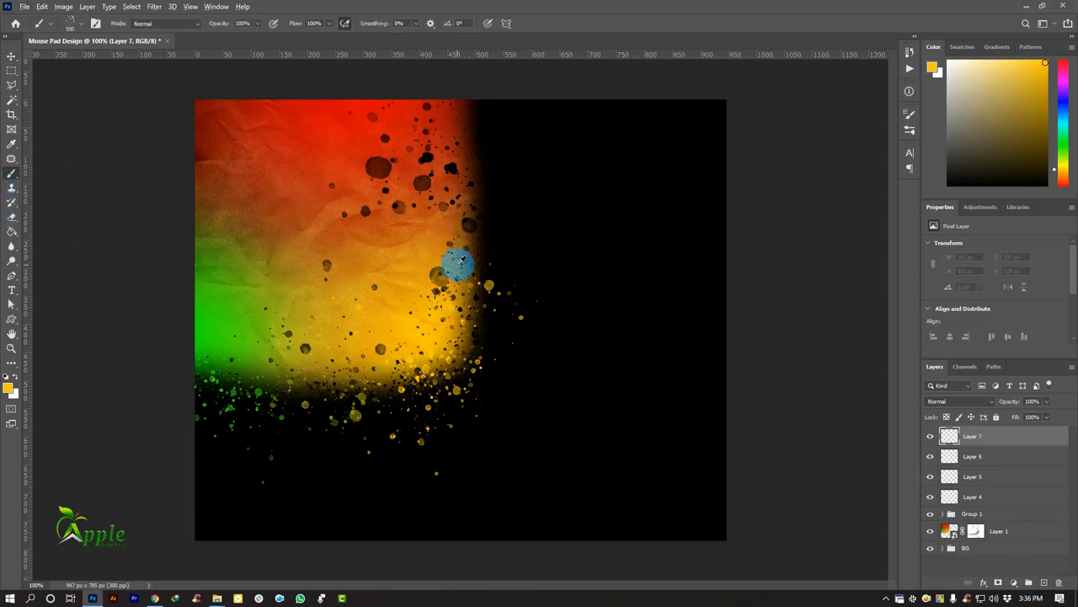
{"action": "mouse_move", "coordinate": [460, 262]}
{"action": "left_mouse_down"}
{"action": "mouse_move", "coordinate": [505, 294]}
{"action": "mouse_move", "coordinate": [494, 277]}
{"action": "mouse_move", "coordinate": [549, 289]}
{"action": "left_mouse_up"}
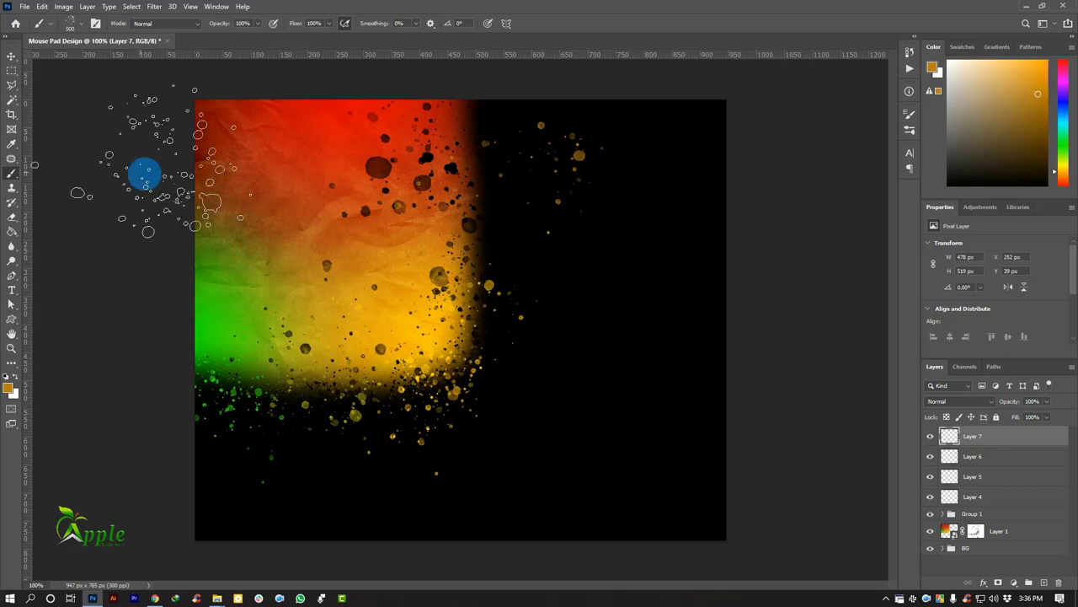
{"action": "left_click", "coordinate": [11, 56]}
{"action": "left_click_drag", "start_coordinate": [553, 181], "coordinate": [535, 262]}
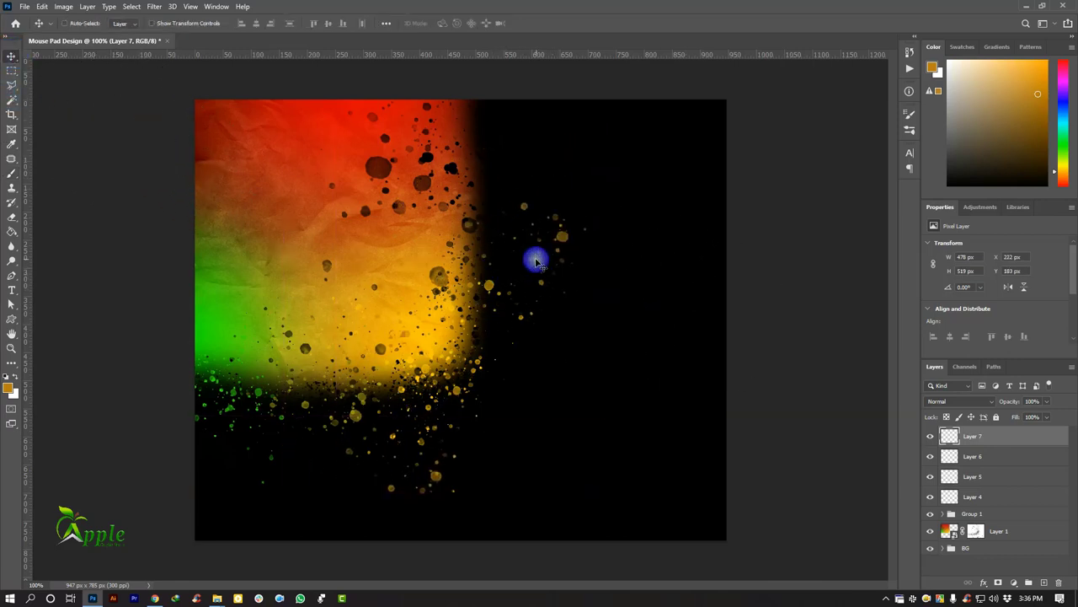
{"action": "key", "text": "z"}
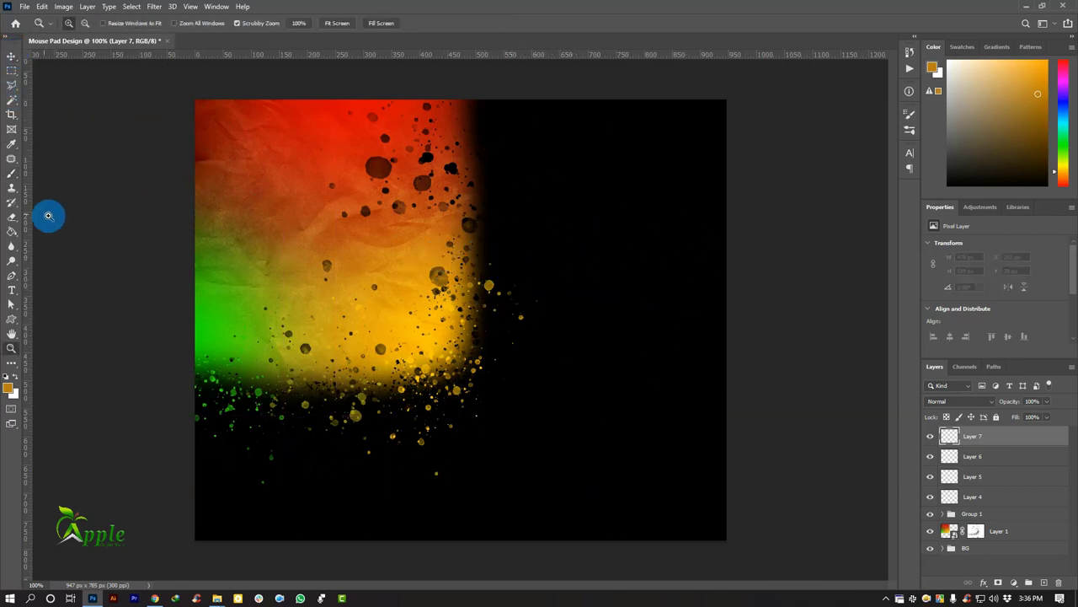
{"action": "left_click", "coordinate": [13, 180]}
{"action": "left_click_drag", "start_coordinate": [530, 294], "coordinate": [641, 333]}
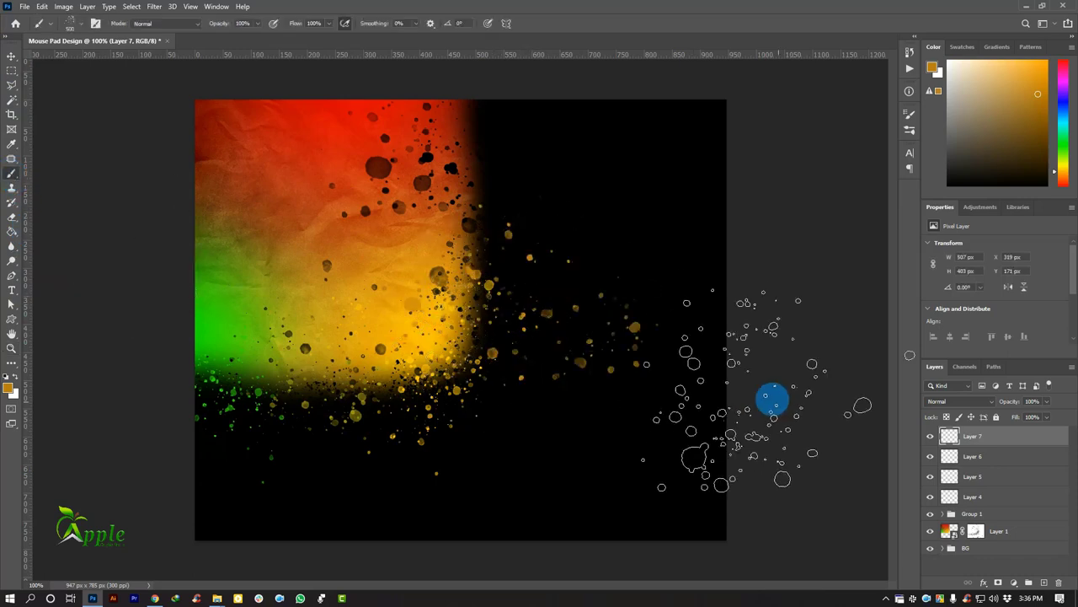
{"action": "left_click", "coordinate": [11, 56]}
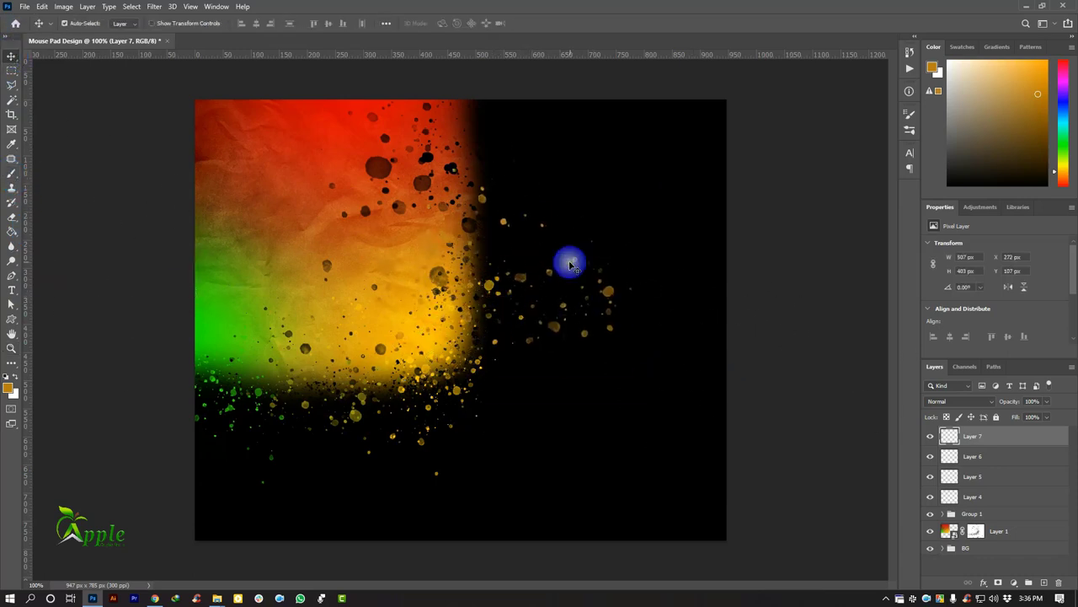
Shrink and rotate the Layer 7 splatter about 117°, place it at the edge, and add Layer 8.
{"action": "key", "text": "ctrl+t"}
{"action": "mouse_move", "coordinate": [657, 386]}
{"action": "left_mouse_down"}
{"action": "mouse_move", "coordinate": [602, 340]}
{"action": "mouse_move", "coordinate": [555, 322]}
{"action": "mouse_move", "coordinate": [569, 327]}
{"action": "left_mouse_up"}
{"action": "left_click_drag", "start_coordinate": [546, 272], "coordinate": [516, 255]}
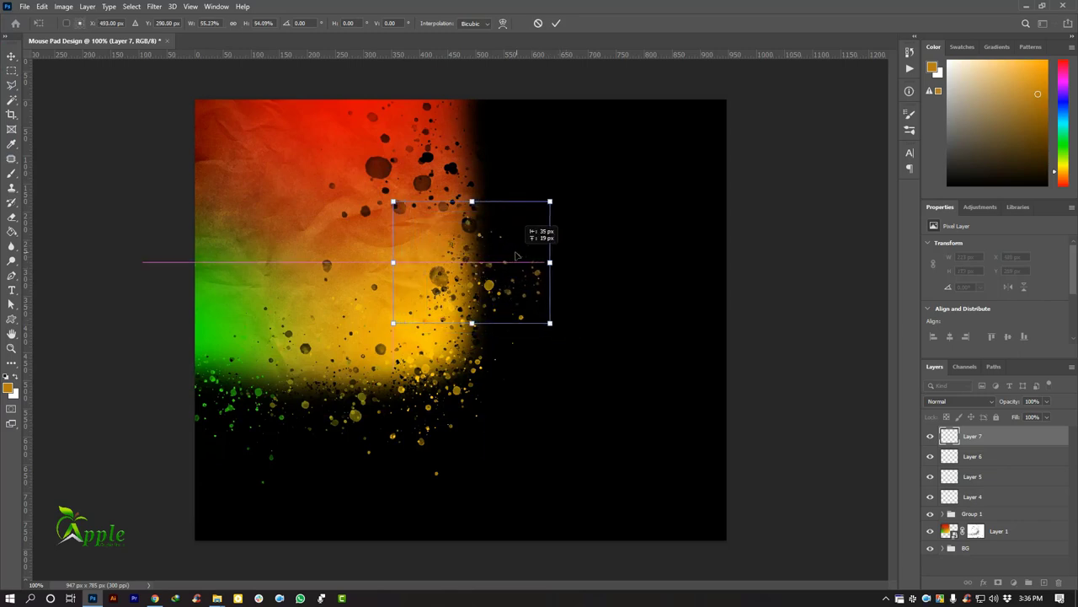
{"action": "left_click", "coordinate": [557, 28]}
{"action": "mouse_move", "coordinate": [502, 214]}
{"action": "left_mouse_down"}
{"action": "mouse_move", "coordinate": [562, 236]}
{"action": "mouse_move", "coordinate": [499, 251]}
{"action": "left_mouse_up"}
{"action": "key", "text": "ctrl+t"}
{"action": "left_click_drag", "start_coordinate": [561, 230], "coordinate": [554, 233]}
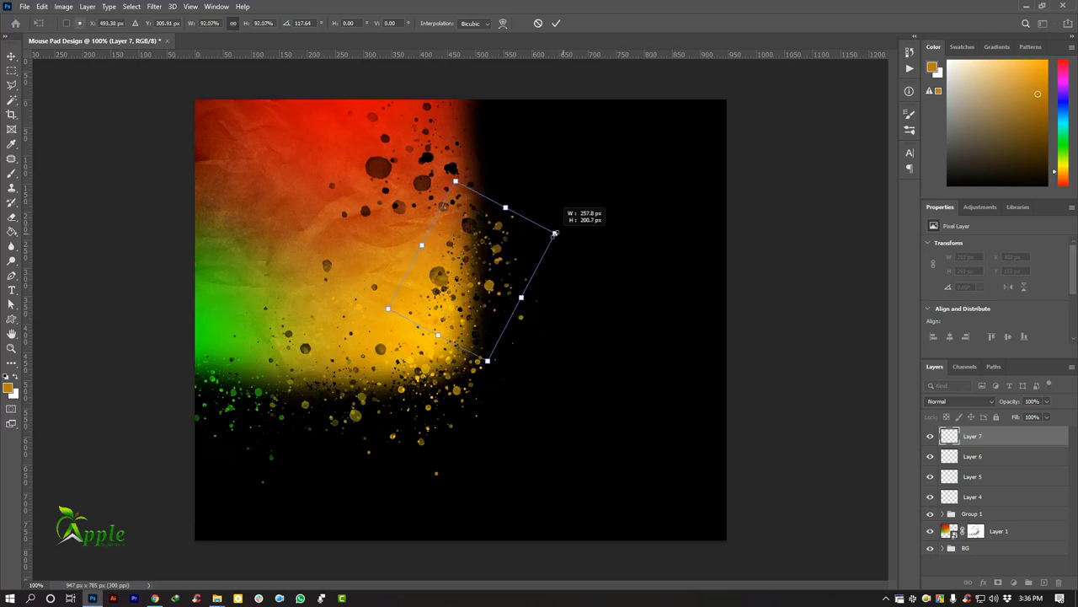
{"action": "left_click", "coordinate": [556, 23]}
{"action": "left_click_drag", "start_coordinate": [636, 91], "coordinate": [513, 196]}
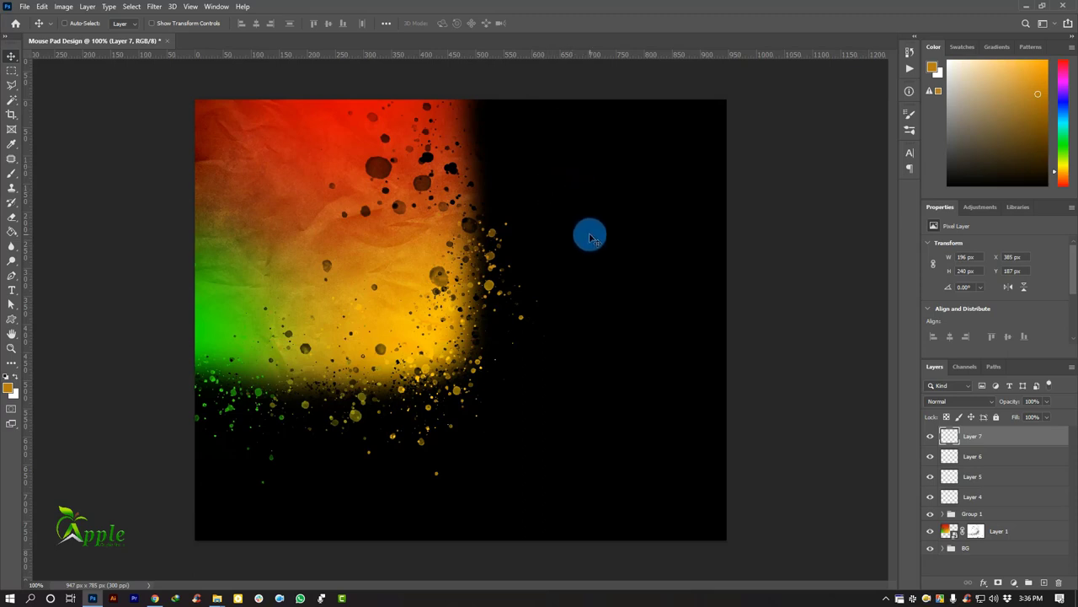
{"action": "left_click", "coordinate": [1044, 583]}
Paint dark red splatter on Layer 8 just right of the gradient's top.
{"action": "right_click", "coordinate": [12, 183]}
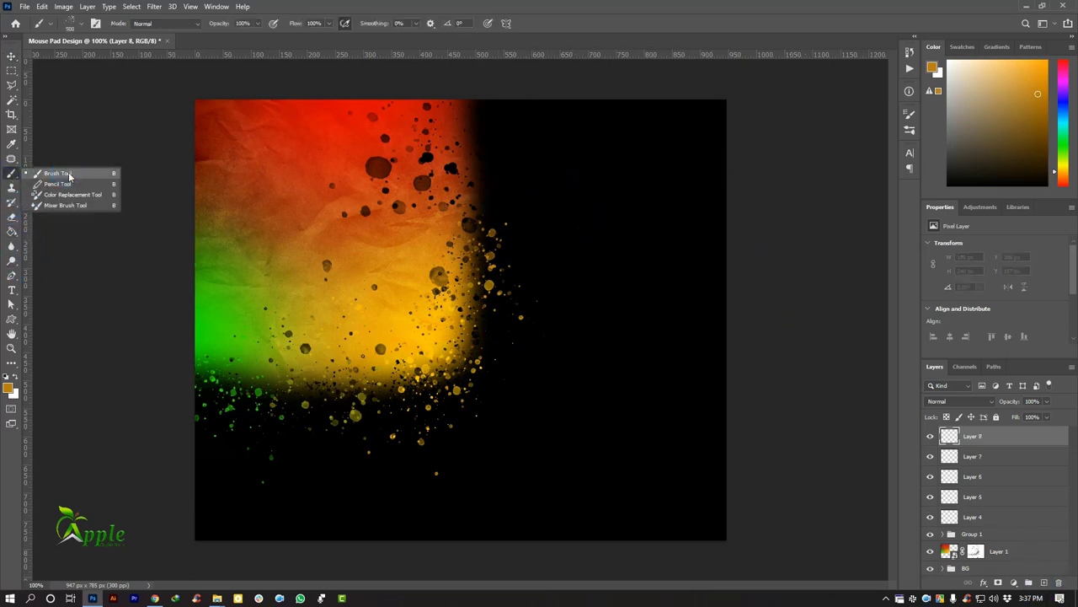
{"action": "left_click", "coordinate": [76, 174]}
{"action": "left_click", "coordinate": [446, 127], "text": "alt"}
{"action": "left_click", "coordinate": [512, 131]}
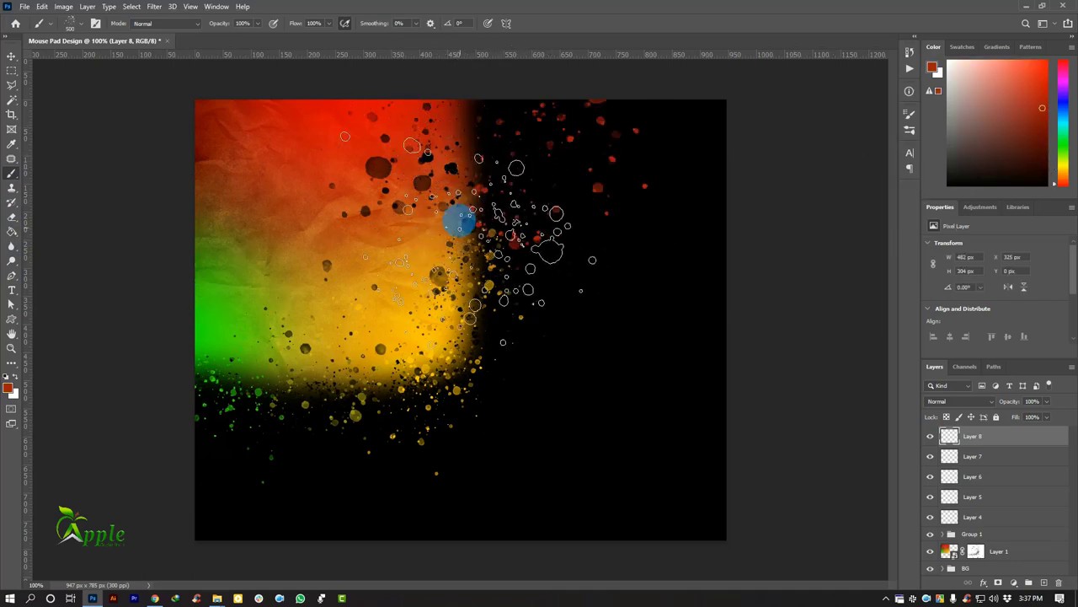
{"action": "mouse_move", "coordinate": [512, 131]}
{"action": "left_mouse_down"}
{"action": "mouse_move", "coordinate": [543, 209]}
{"action": "mouse_move", "coordinate": [539, 86]}
{"action": "left_mouse_up"}
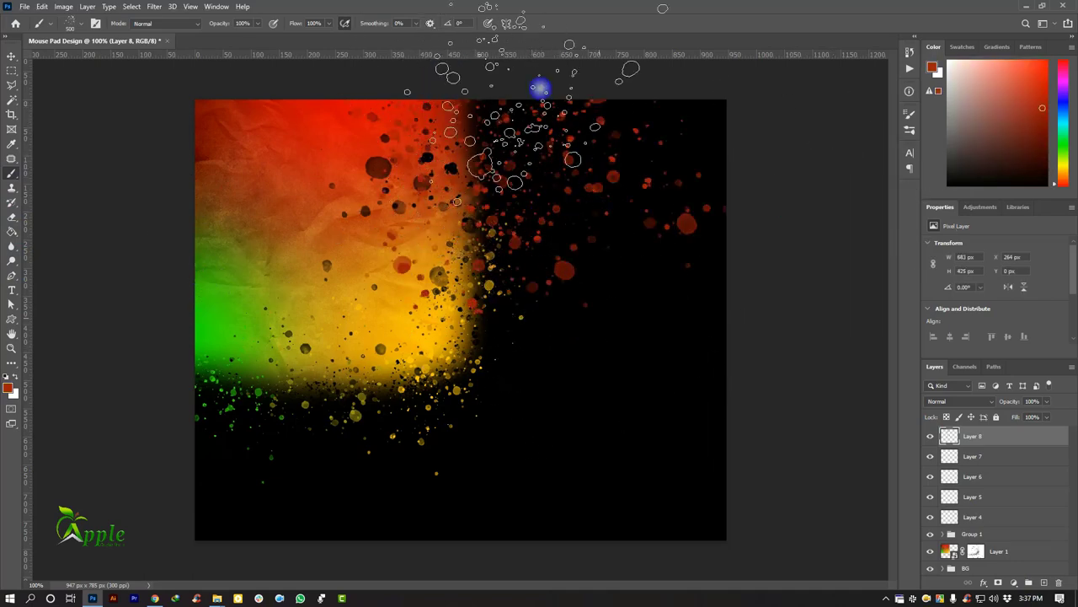
{"action": "left_click", "coordinate": [12, 56]}
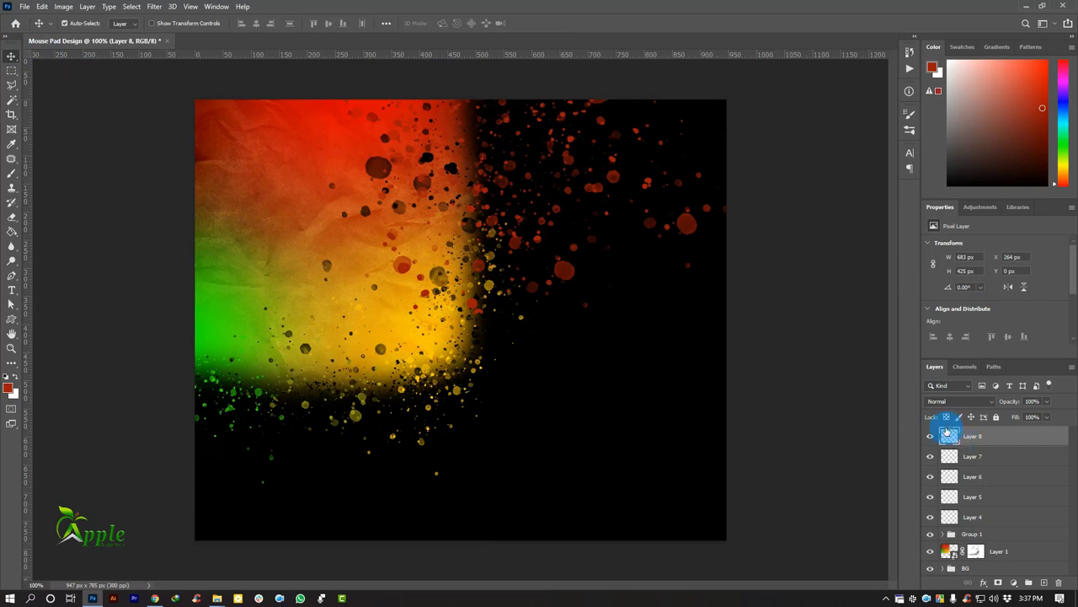
Scale the red splatter to about 72%, rotate it roughly -64°, and move it near the blob edge.
{"action": "key", "text": "ctrl+t"}
{"action": "mouse_move", "coordinate": [739, 325]}
{"action": "left_mouse_down"}
{"action": "mouse_move", "coordinate": [621, 270]}
{"action": "mouse_move", "coordinate": [609, 123]}
{"action": "left_mouse_up"}
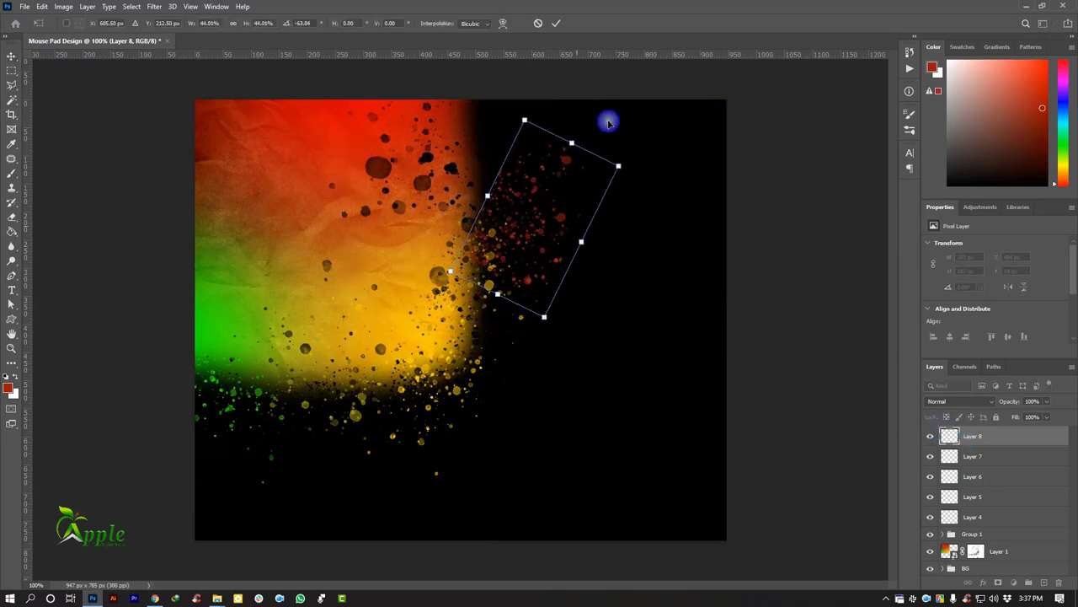
{"action": "left_click_drag", "start_coordinate": [578, 230], "coordinate": [543, 183]}
{"action": "left_click_drag", "start_coordinate": [510, 271], "coordinate": [518, 318]}
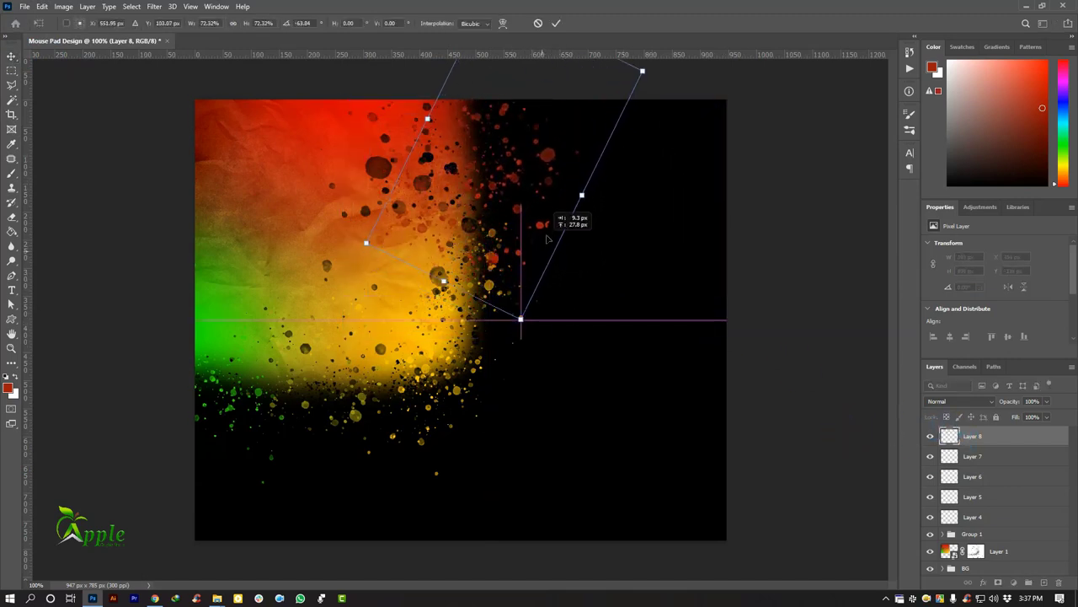
{"action": "left_click", "coordinate": [557, 23]}
{"action": "mouse_move", "coordinate": [516, 167]}
{"action": "left_mouse_down"}
{"action": "mouse_move", "coordinate": [547, 182]}
{"action": "mouse_move", "coordinate": [538, 147]}
{"action": "left_mouse_up"}
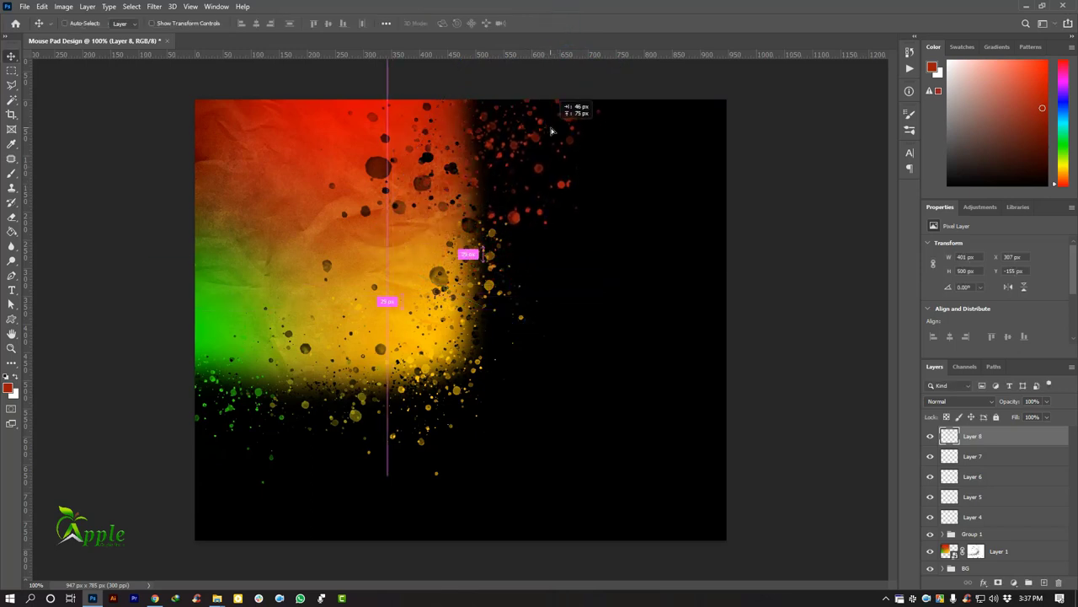
Re-rotate the red splatter to about 22° and fit it along the upper right edge.
{"action": "key", "text": "ctrl+t"}
{"action": "mouse_move", "coordinate": [660, 177]}
{"action": "left_mouse_down"}
{"action": "mouse_move", "coordinate": [644, 136]}
{"action": "mouse_move", "coordinate": [481, 110]}
{"action": "left_mouse_up"}
{"action": "left_click_drag", "start_coordinate": [624, 169], "coordinate": [640, 149]}
{"action": "left_click_drag", "start_coordinate": [466, 147], "coordinate": [488, 152]}
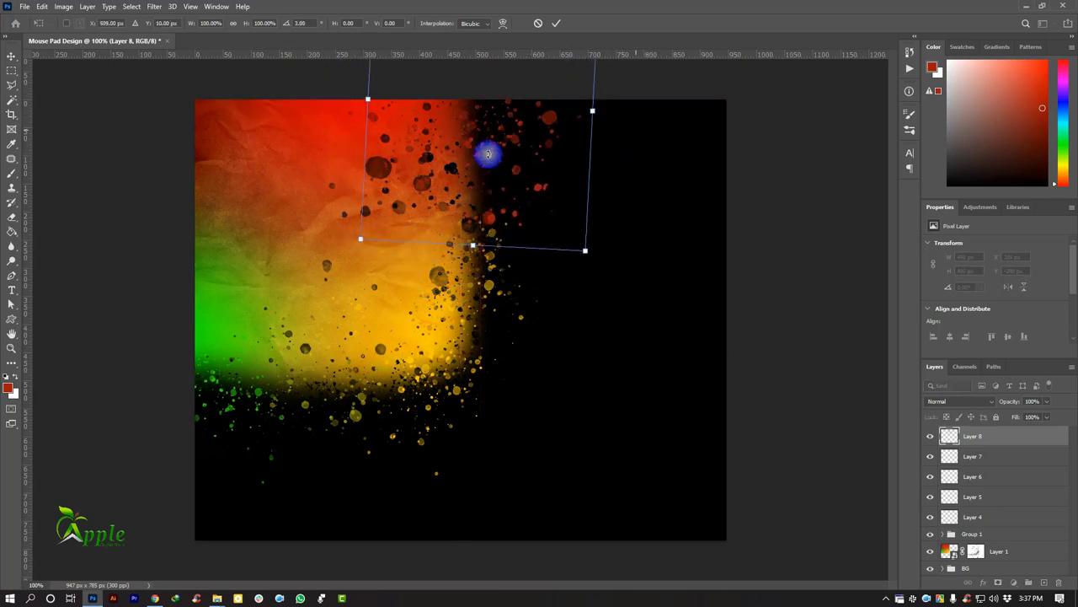
{"action": "left_click_drag", "start_coordinate": [627, 257], "coordinate": [635, 188]}
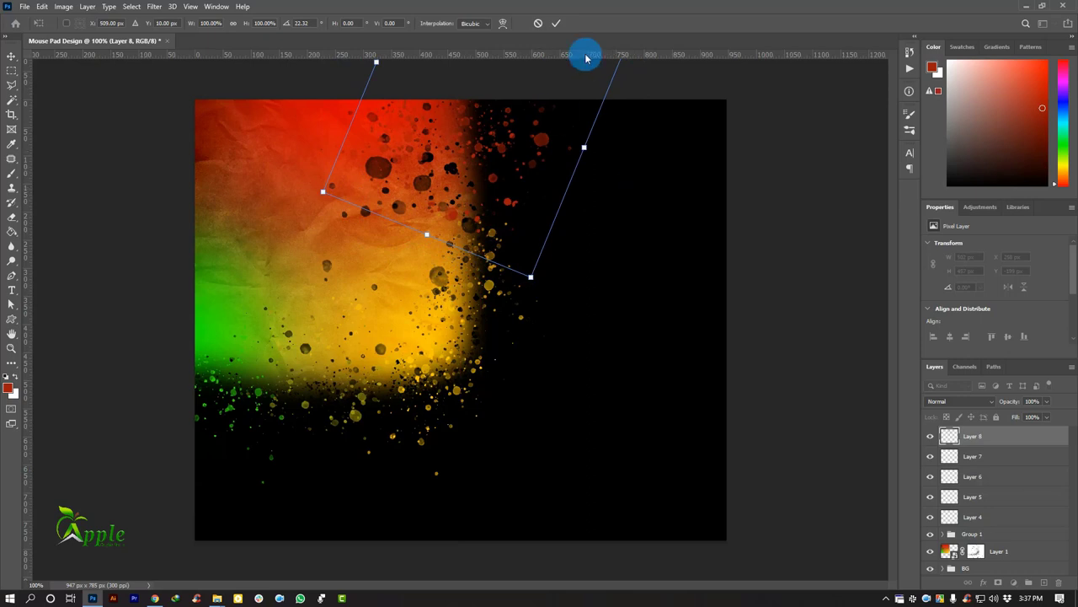
{"action": "left_click", "coordinate": [562, 28]}
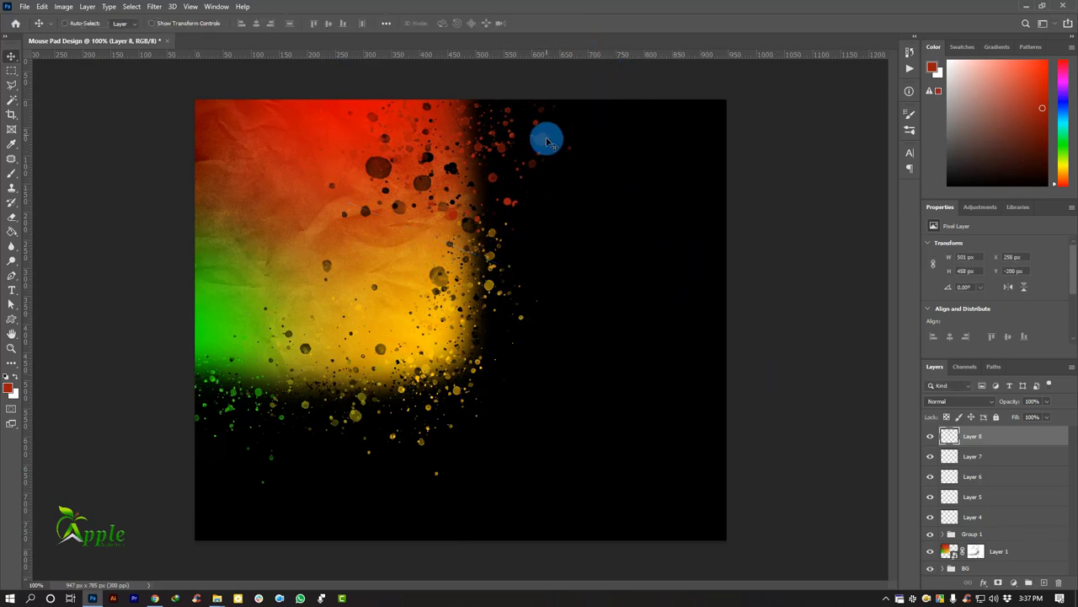
{"action": "left_click_drag", "start_coordinate": [547, 140], "coordinate": [546, 128]}
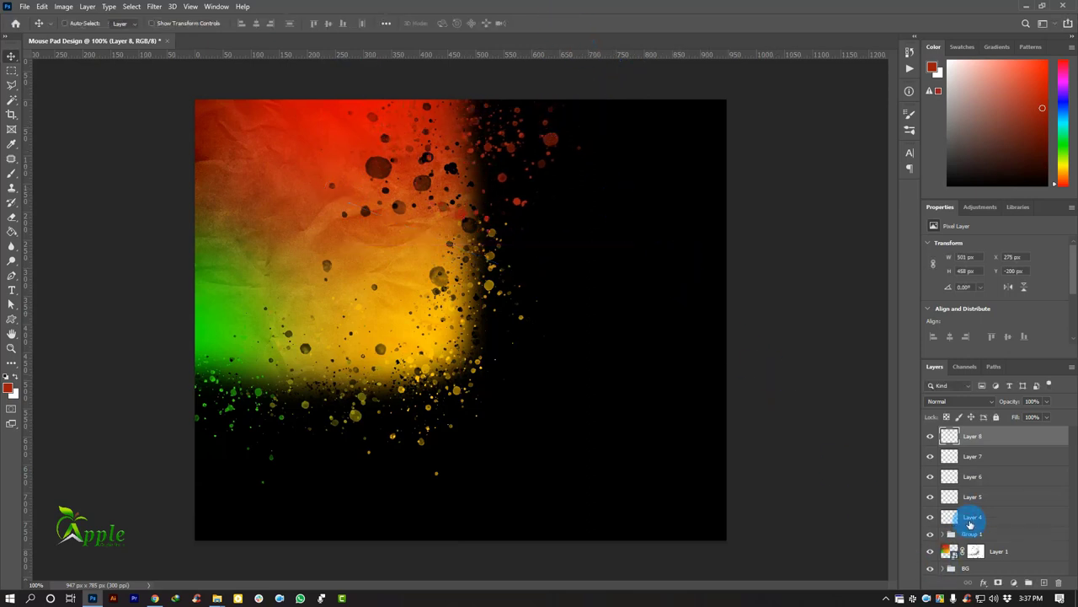
Add a mask to Layer 8 and paint it black with a 175 px Soft Round brush.
{"action": "left_click", "coordinate": [998, 583]}
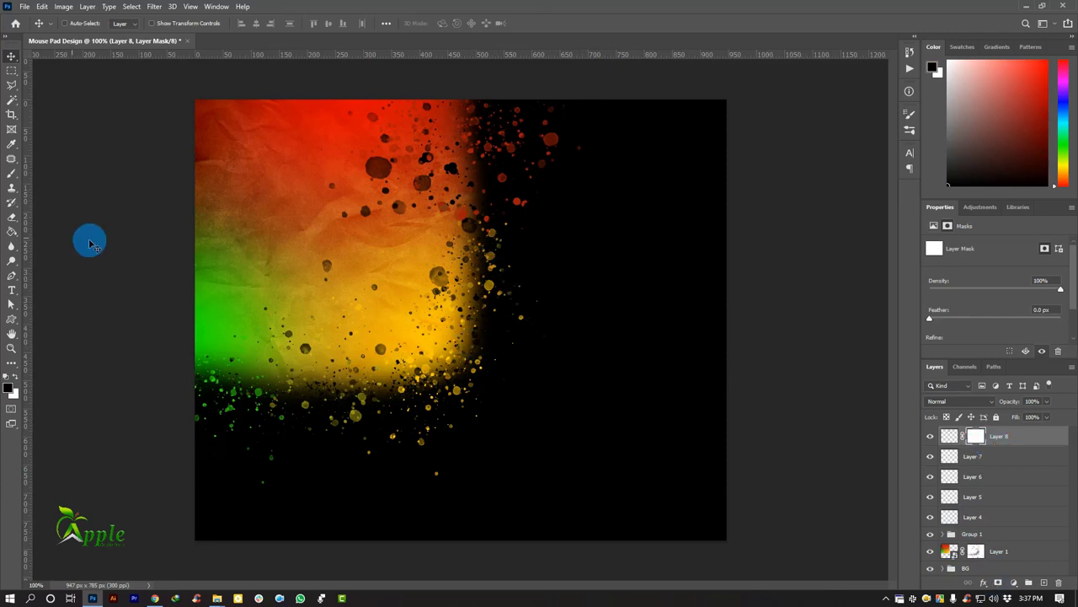
{"action": "left_click", "coordinate": [18, 179]}
{"action": "left_click", "coordinate": [59, 179]}
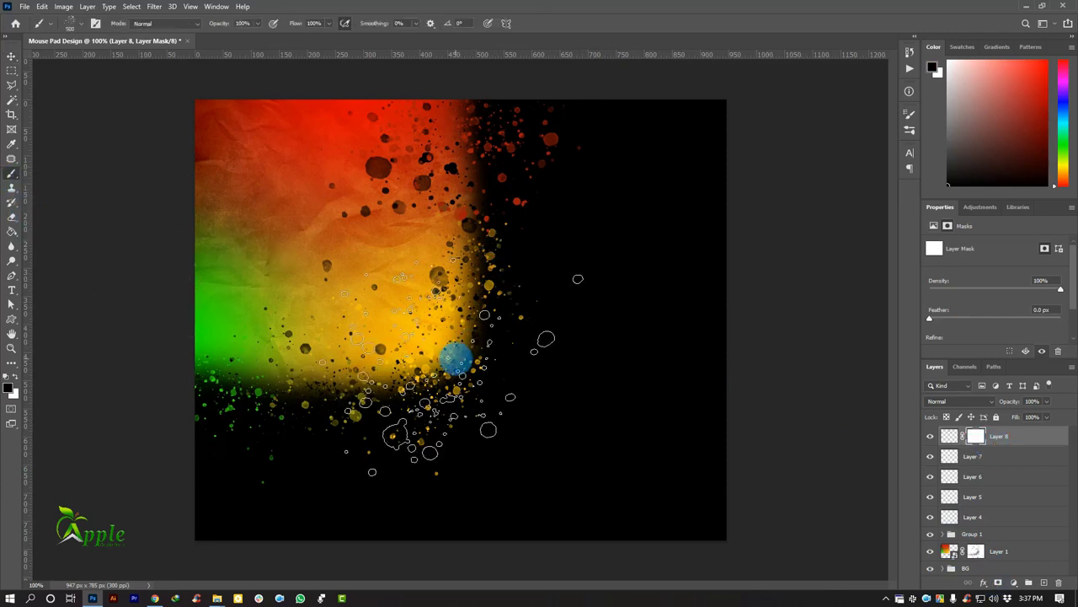
{"action": "right_click", "coordinate": [385, 320]}
{"action": "scroll", "coordinate": [424, 472], "scroll_direction": "up", "scroll_amount": 1}
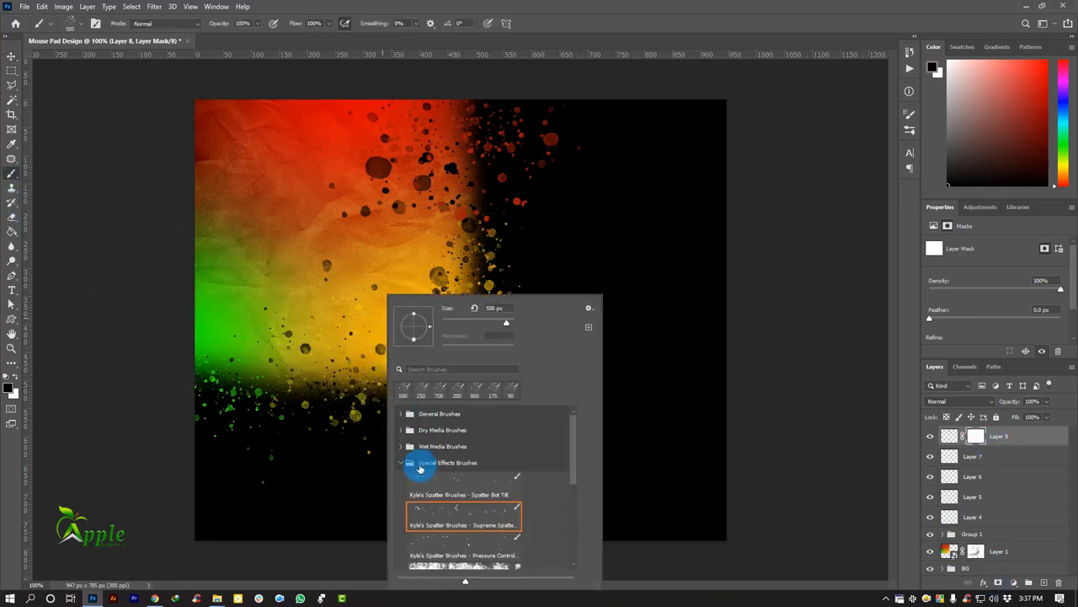
{"action": "left_click", "coordinate": [399, 461]}
{"action": "left_click", "coordinate": [401, 414]}
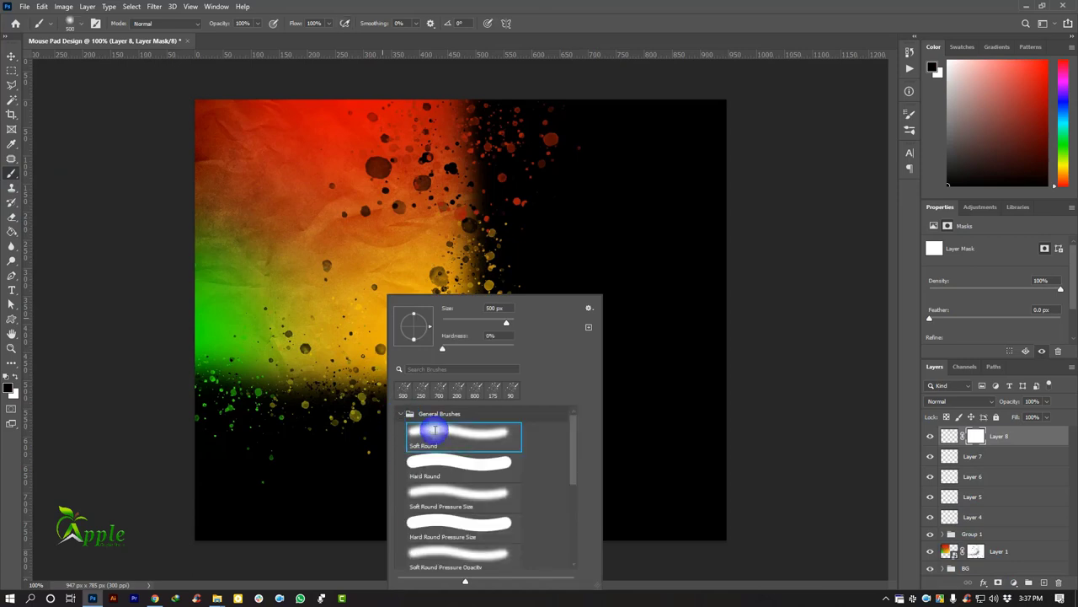
{"action": "double_click", "coordinate": [434, 431]}
{"action": "key", "text": "bracketleft"}
{"action": "key", "text": "bracketleft"}
{"action": "key", "text": "bracketleft"}
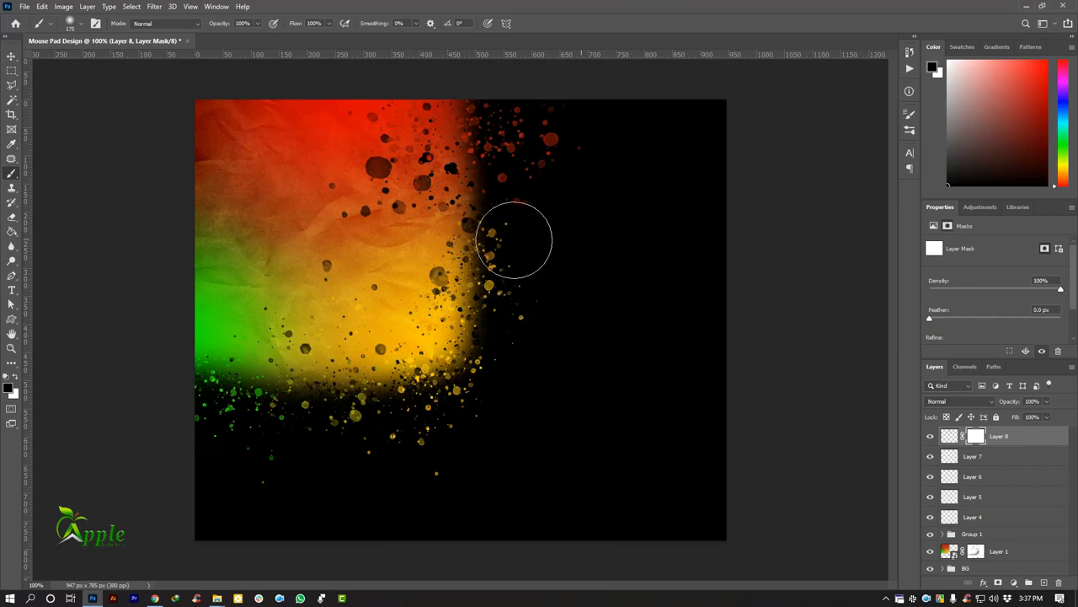
{"action": "left_click", "coordinate": [500, 270]}
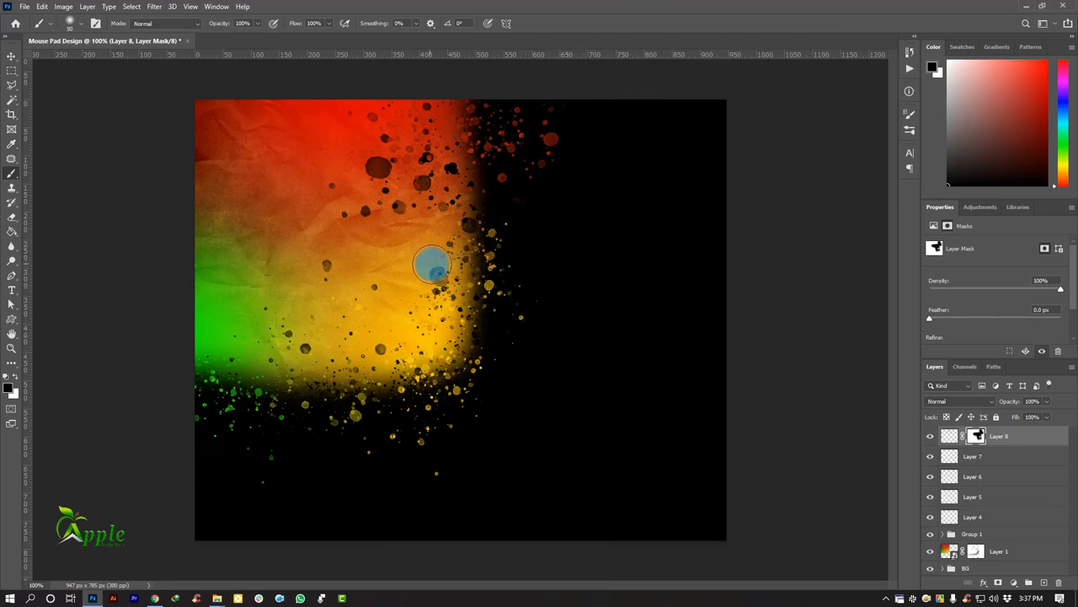
{"action": "left_click", "coordinate": [615, 428]}
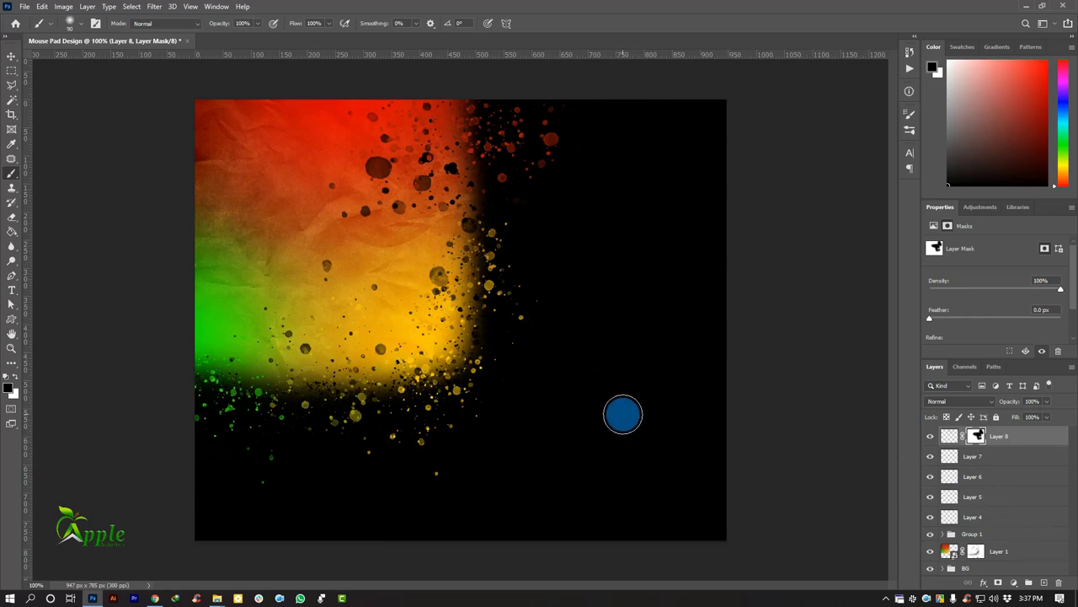
{"action": "left_click", "coordinate": [748, 326], "text": "ctrl"}
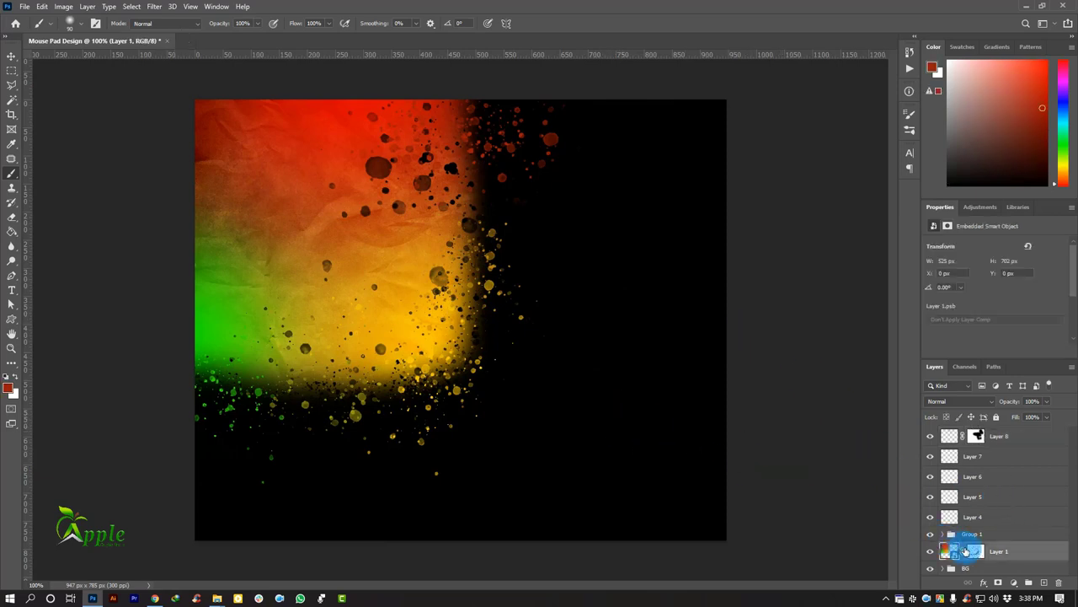
{"action": "left_click", "coordinate": [976, 553]}
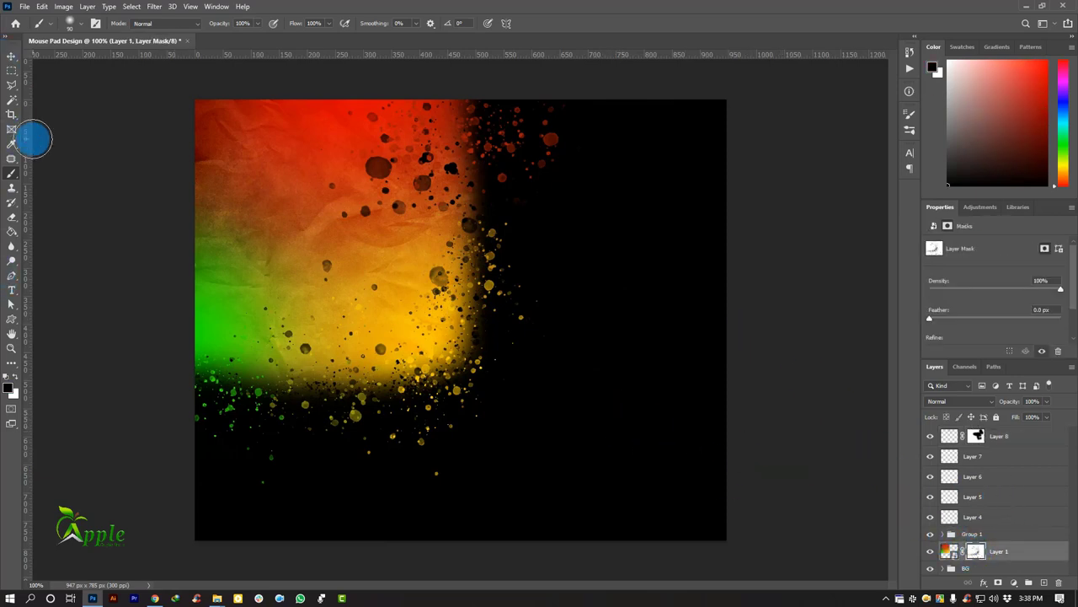
{"action": "right_click", "coordinate": [10, 173]}
{"action": "left_click", "coordinate": [57, 173]}
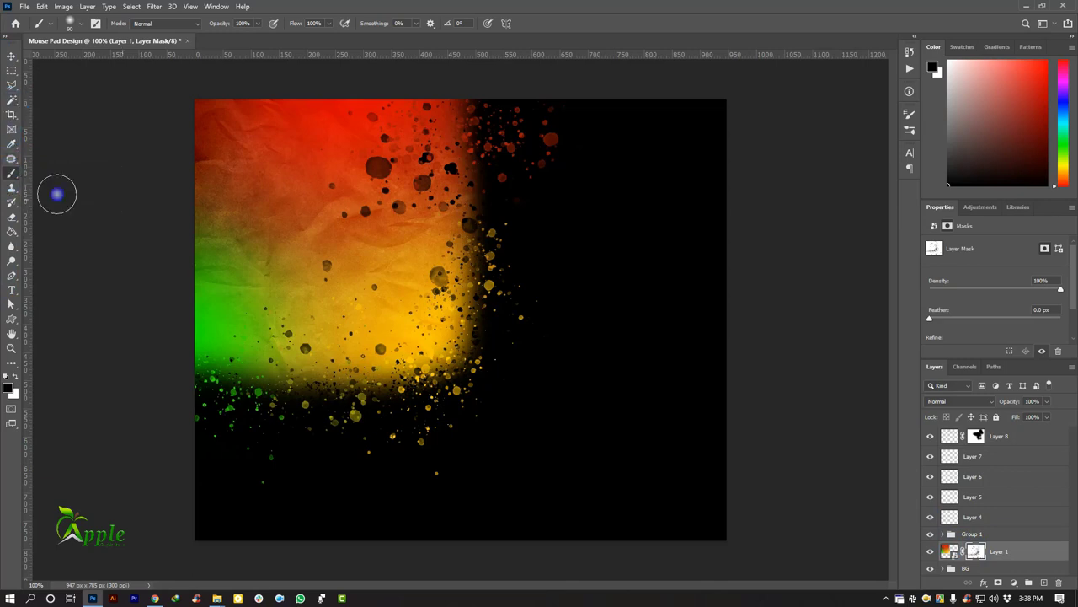
{"action": "left_click_drag", "start_coordinate": [481, 408], "coordinate": [476, 459]}
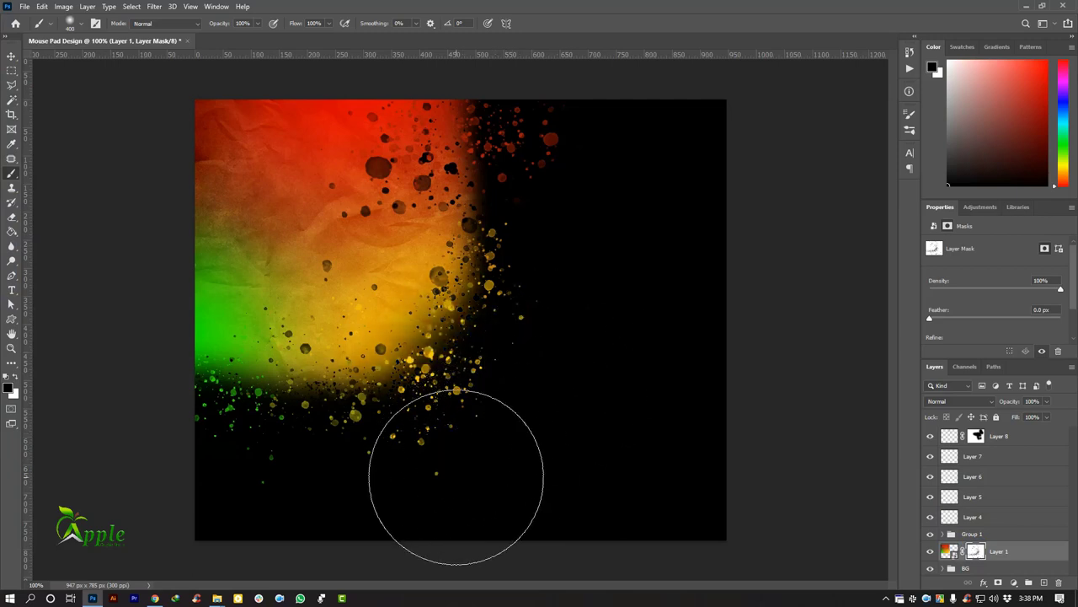
{"action": "left_click", "coordinate": [801, 472]}
{"action": "key", "text": "ctrl+z"}
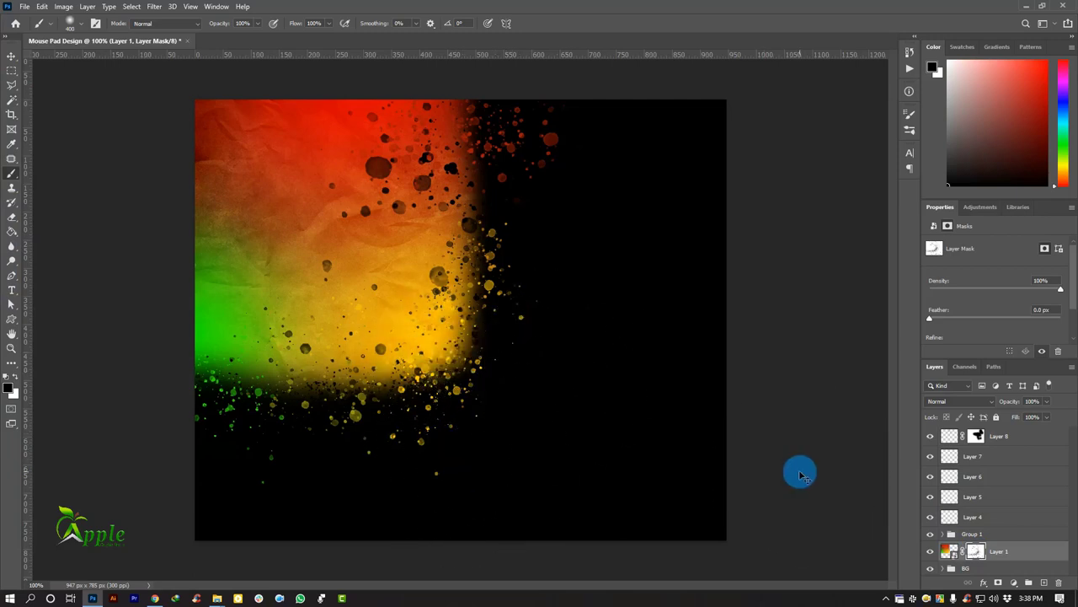
{"action": "left_click", "coordinate": [8, 60]}
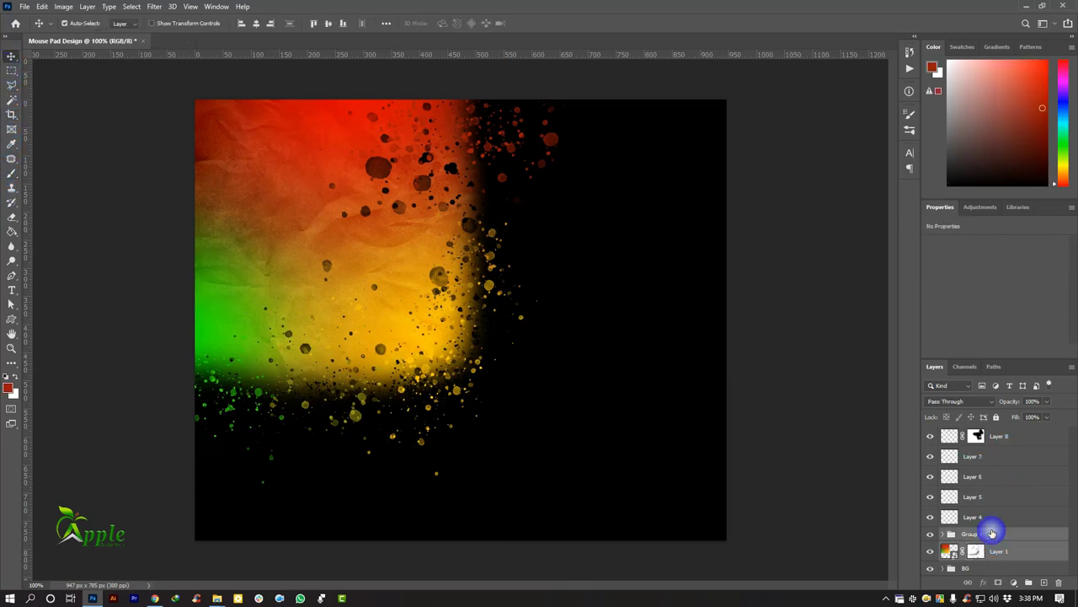
Select Layer 8 down to Layer 1 and drag them onto Create New Group to make Group 2.
{"action": "left_click", "coordinate": [992, 480], "text": "shift"}
{"action": "left_click", "coordinate": [1002, 436], "text": "shift"}
{"action": "left_click_drag", "start_coordinate": [1002, 435], "coordinate": [1029, 582]}
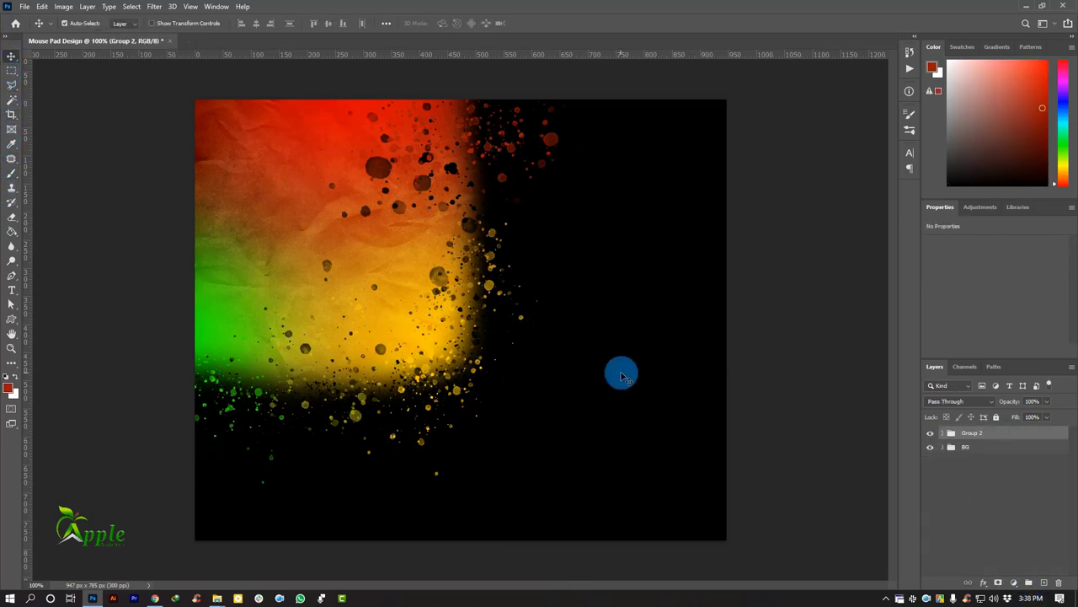
{"action": "left_click", "coordinate": [943, 447]}
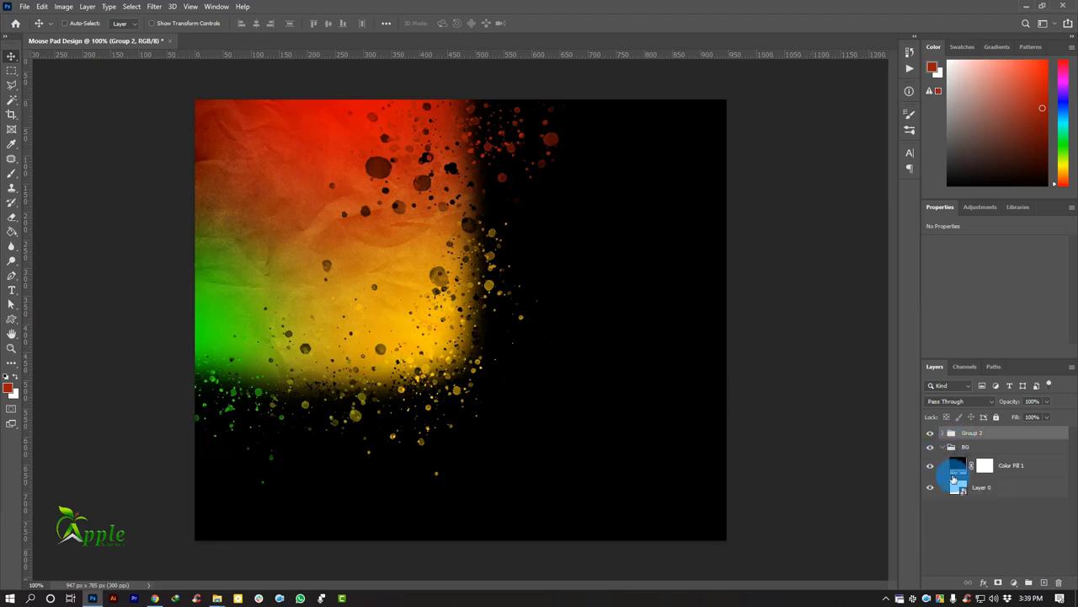
{"action": "left_click", "coordinate": [949, 448]}
Expand Group 2 and make Layer 1's layer mask the active target.
{"action": "left_click", "coordinate": [943, 448]}
{"action": "left_click", "coordinate": [943, 433]}
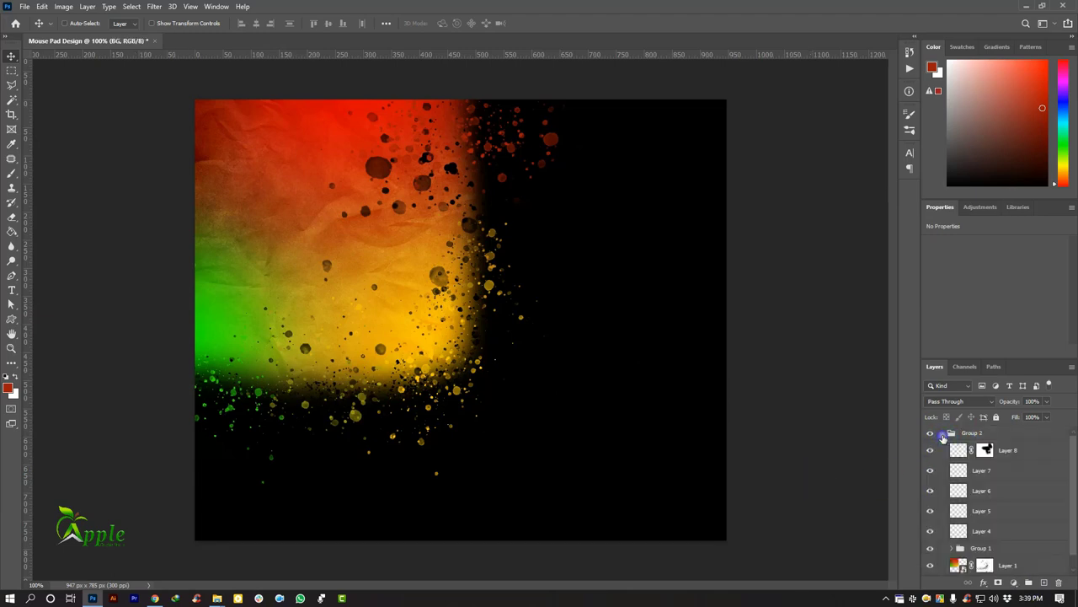
{"action": "left_click", "coordinate": [959, 566]}
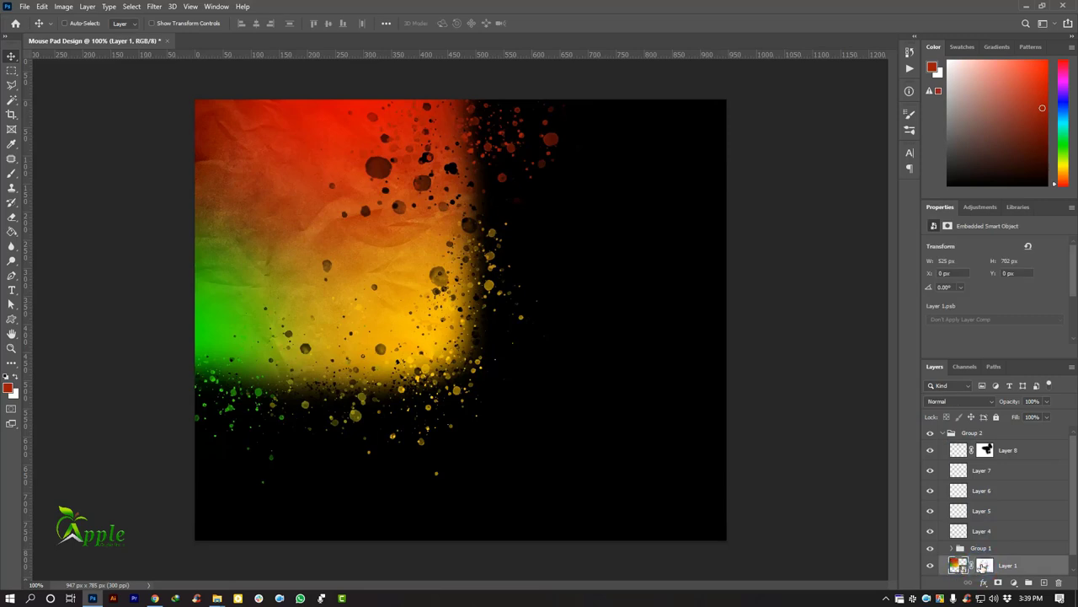
{"action": "left_click", "coordinate": [985, 566]}
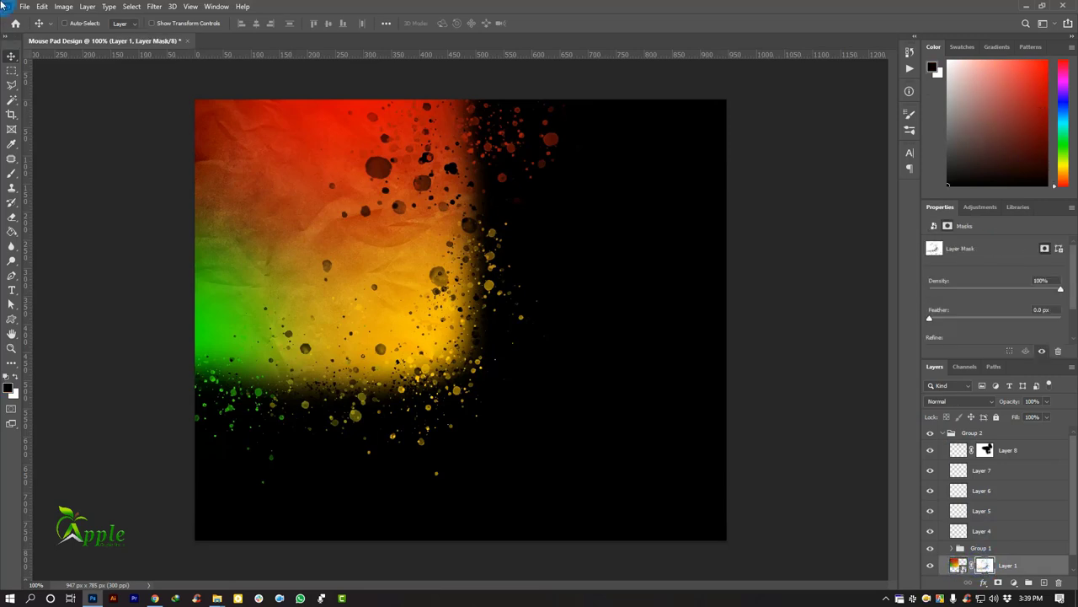
Paint along the right edge on Layer 1's mask with Kyle's Spatter Brushes - Pressure Control.
{"action": "left_click", "coordinate": [12, 175]}
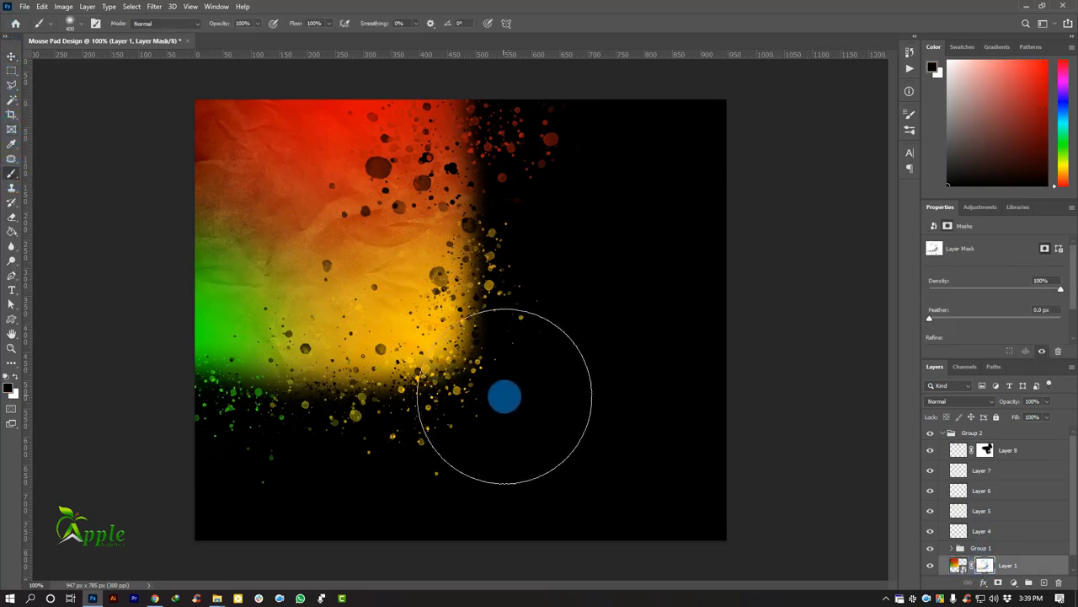
{"action": "right_click", "coordinate": [376, 253]}
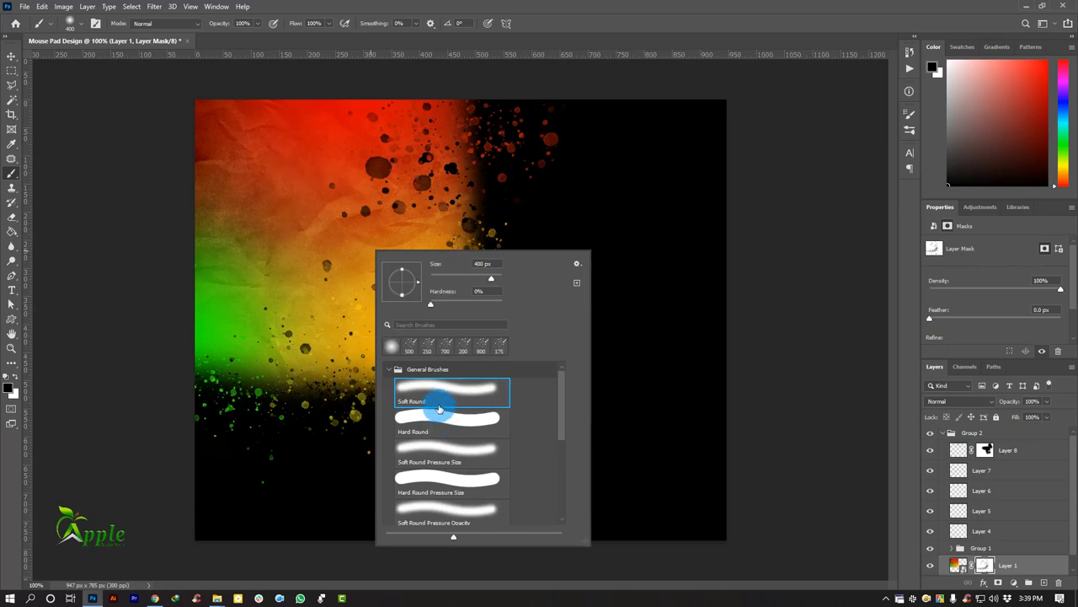
{"action": "left_click", "coordinate": [390, 369]}
{"action": "left_click", "coordinate": [389, 418]}
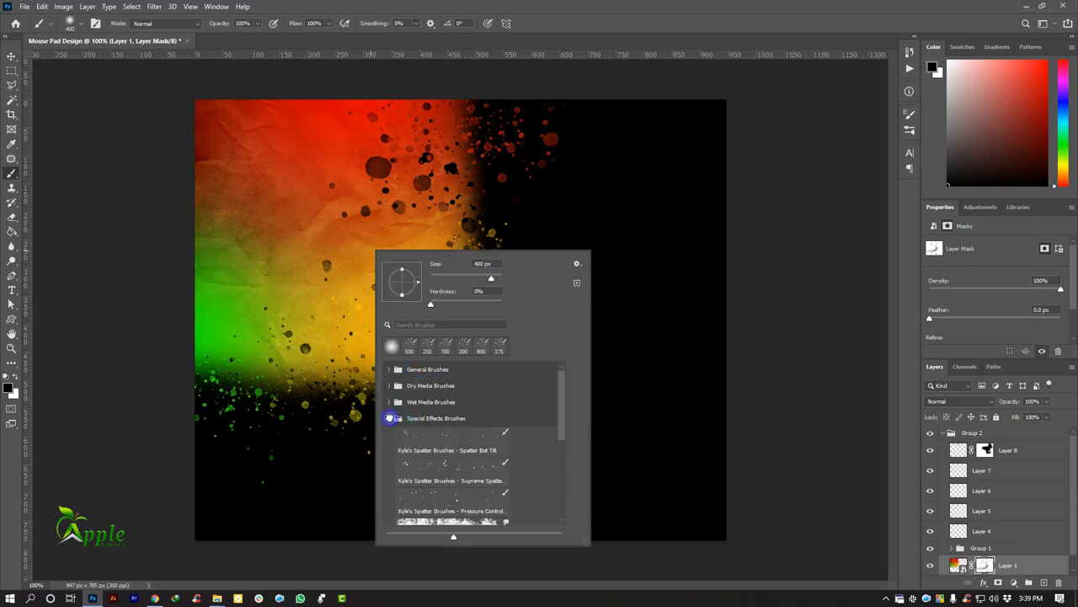
{"action": "scroll", "coordinate": [460, 493], "scroll_direction": "down", "scroll_amount": 1}
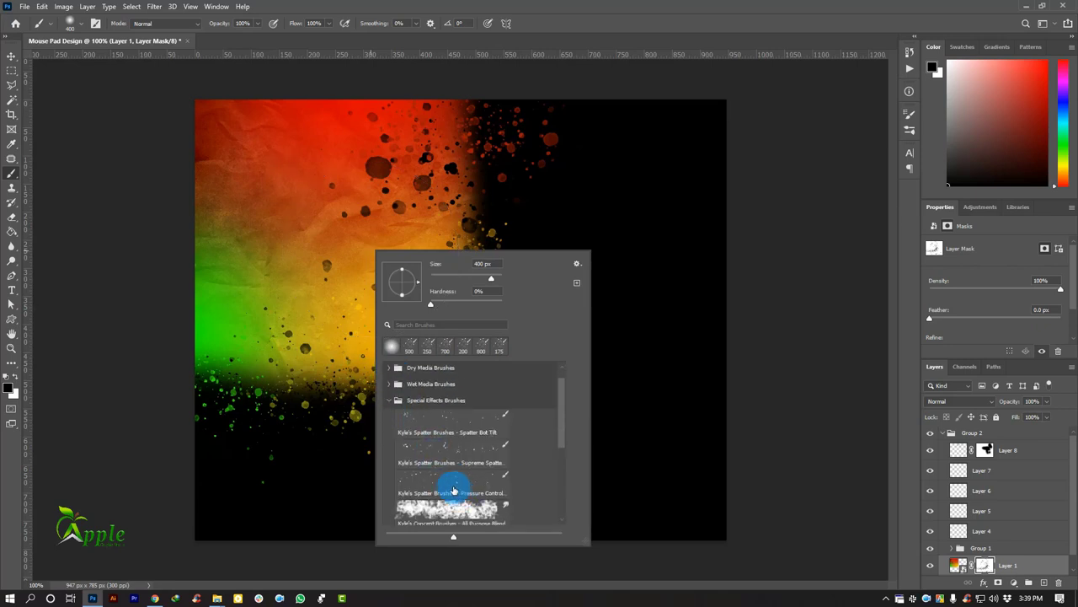
{"action": "left_click", "coordinate": [453, 490]}
{"action": "left_click_drag", "start_coordinate": [502, 118], "coordinate": [455, 355]}
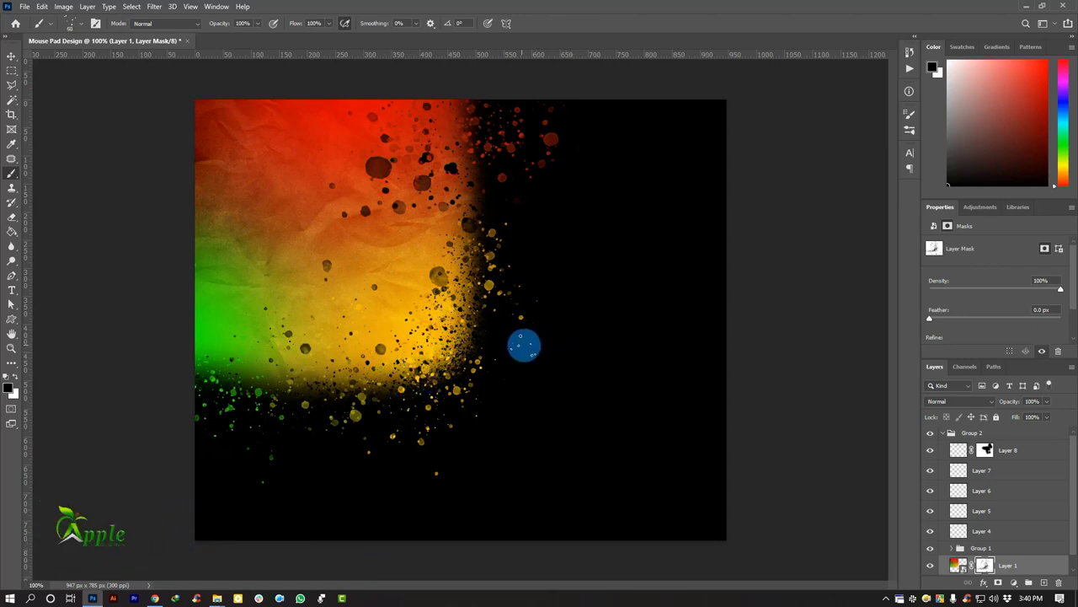
Choose the Brush tool with the Soft Round preset from General Brushes.
{"action": "scroll", "coordinate": [505, 354], "scroll_direction": "up", "scroll_amount": 2}
{"action": "scroll", "coordinate": [405, 354], "scroll_direction": "down", "scroll_amount": 2}
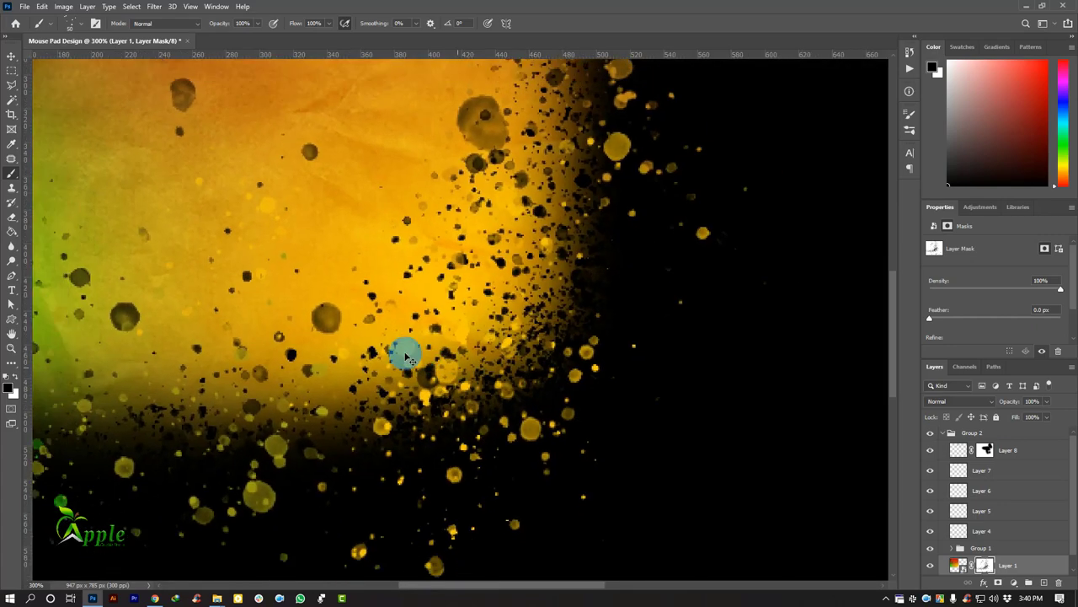
{"action": "scroll", "coordinate": [393, 354], "scroll_direction": "down", "scroll_amount": 1}
{"action": "scroll", "coordinate": [253, 303], "scroll_direction": "down", "scroll_amount": 1}
{"action": "right_click", "coordinate": [11, 172]}
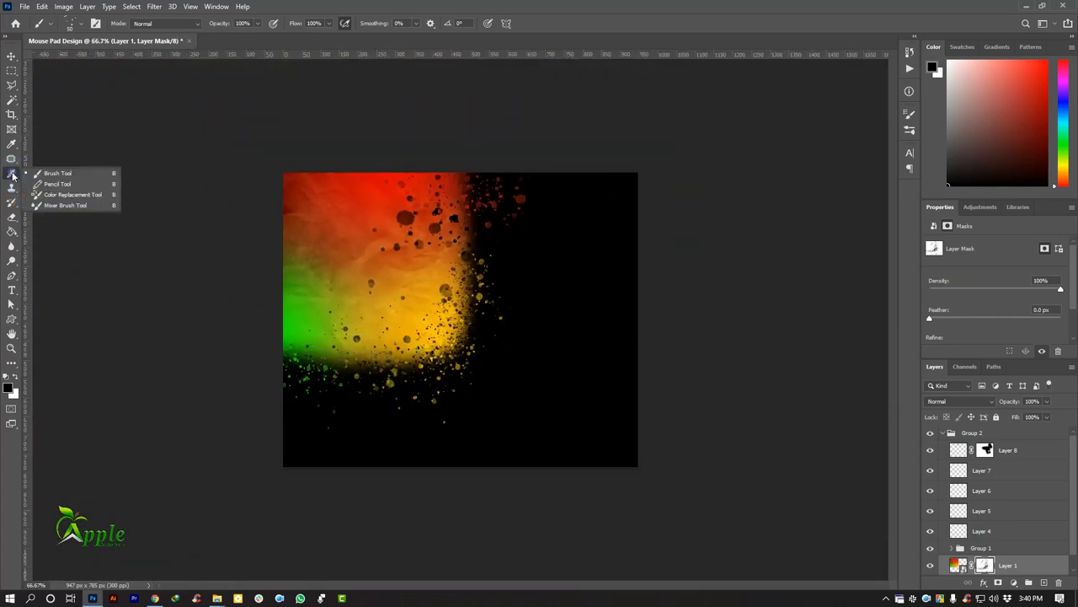
{"action": "left_click", "coordinate": [48, 174]}
{"action": "right_click", "coordinate": [495, 366]}
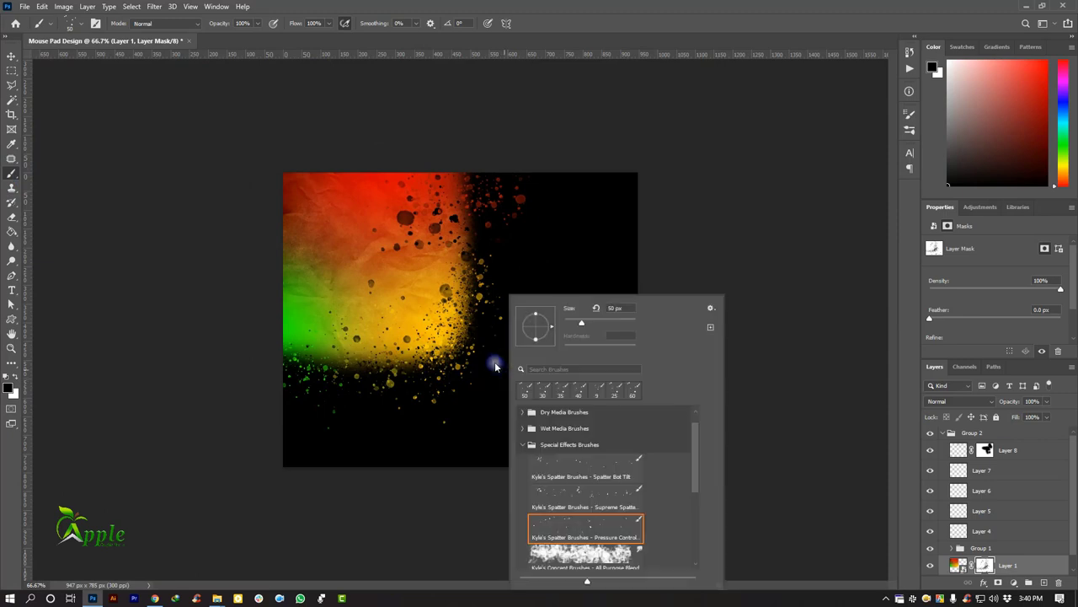
{"action": "left_click", "coordinate": [523, 443]}
{"action": "left_click", "coordinate": [520, 412]}
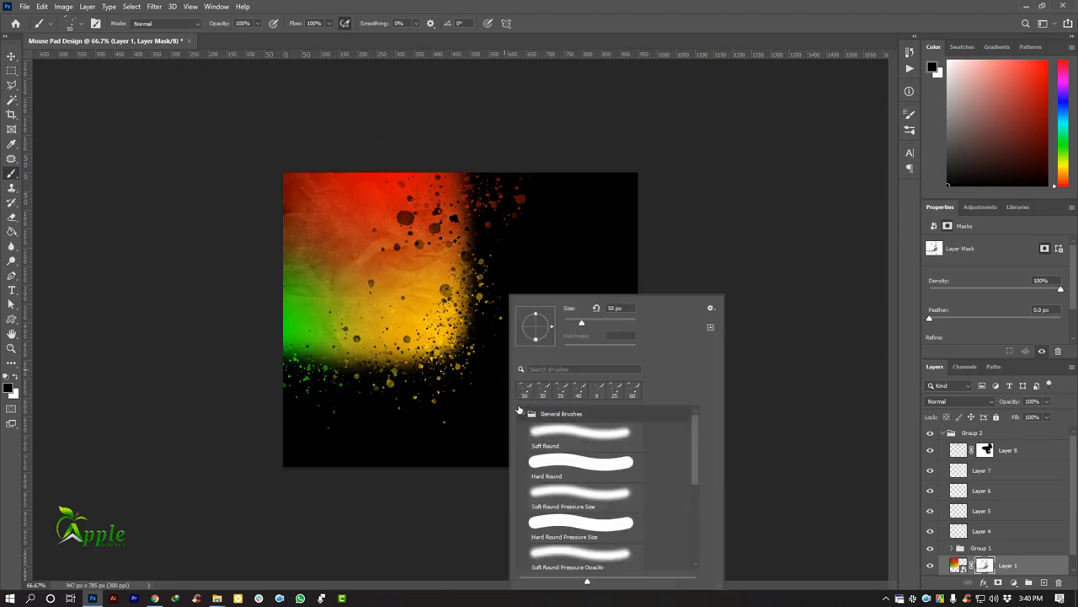
{"action": "double_click", "coordinate": [541, 432]}
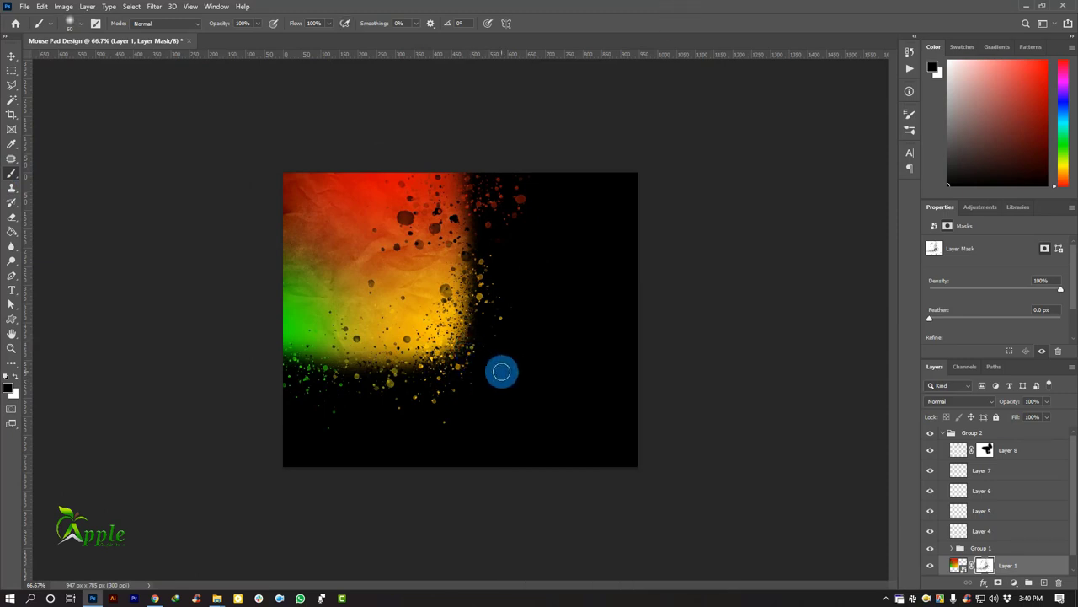
Paint black with a 150 px brush on Layer 1's mask along the lower-right edge.
{"action": "key", "text": "bracketright"}
{"action": "key", "text": "bracketright"}
{"action": "key", "text": "bracketright"}
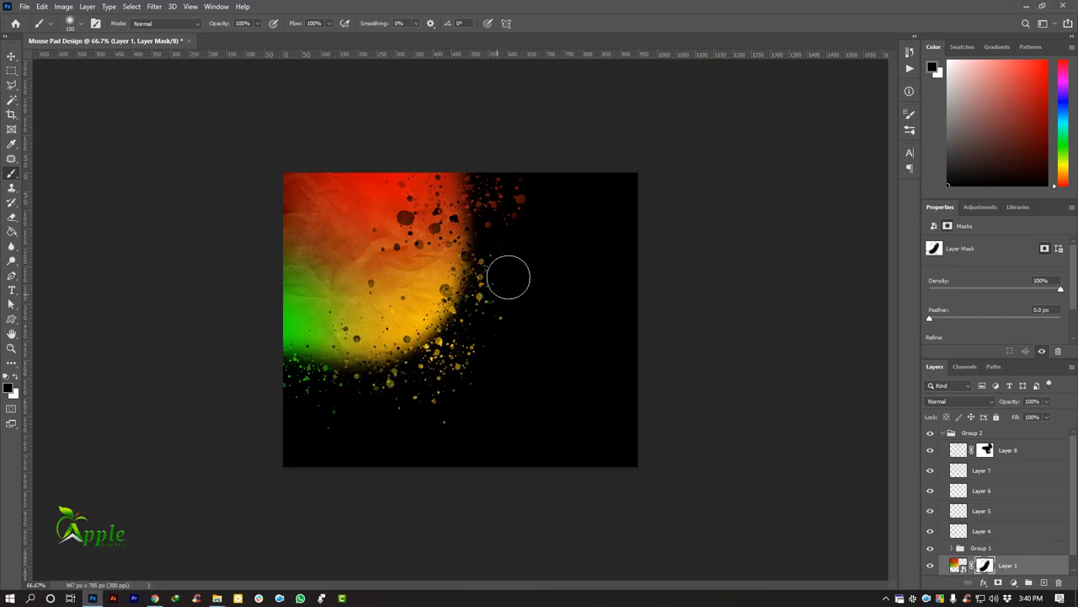
{"action": "left_click", "coordinate": [525, 218]}
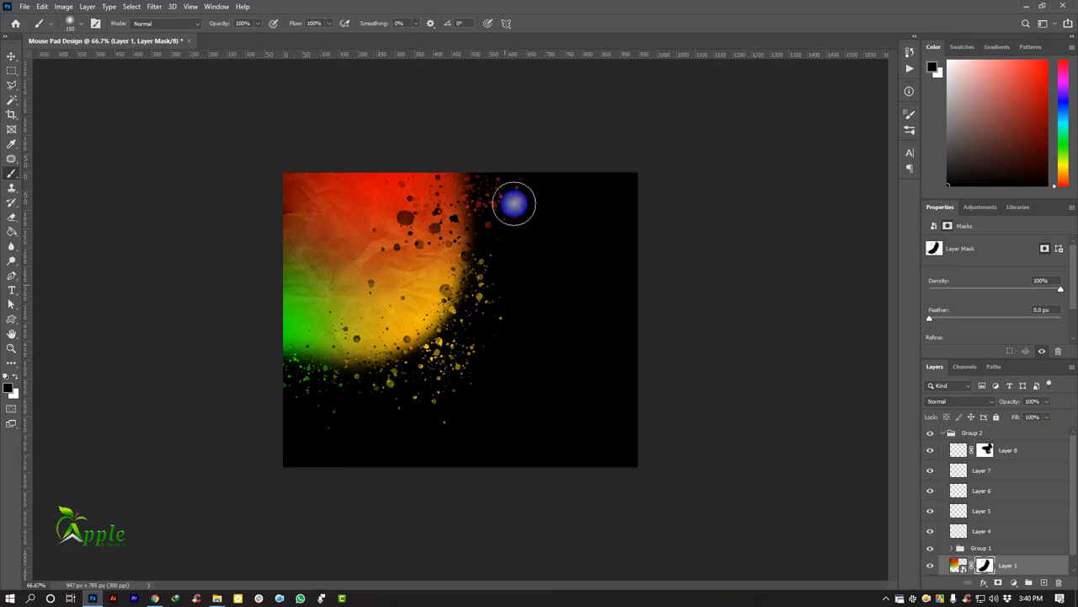
{"action": "left_click", "coordinate": [12, 56]}
{"action": "left_click", "coordinate": [319, 392], "text": "ctrl"}
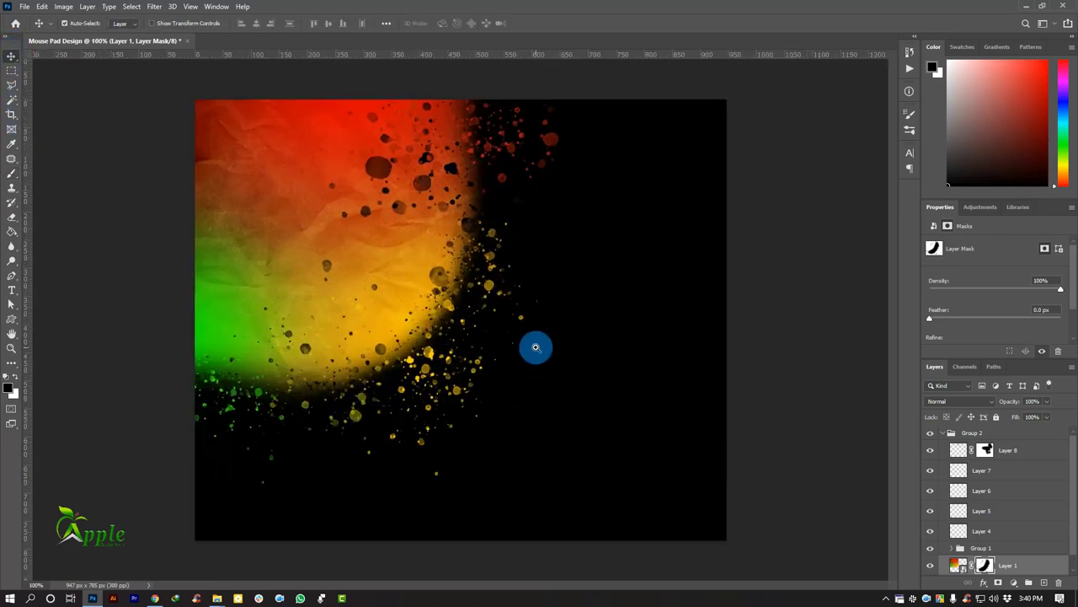
Hide and reshow Layer 8 to compare, and edit its layer name.
{"action": "left_click", "coordinate": [1038, 455]}
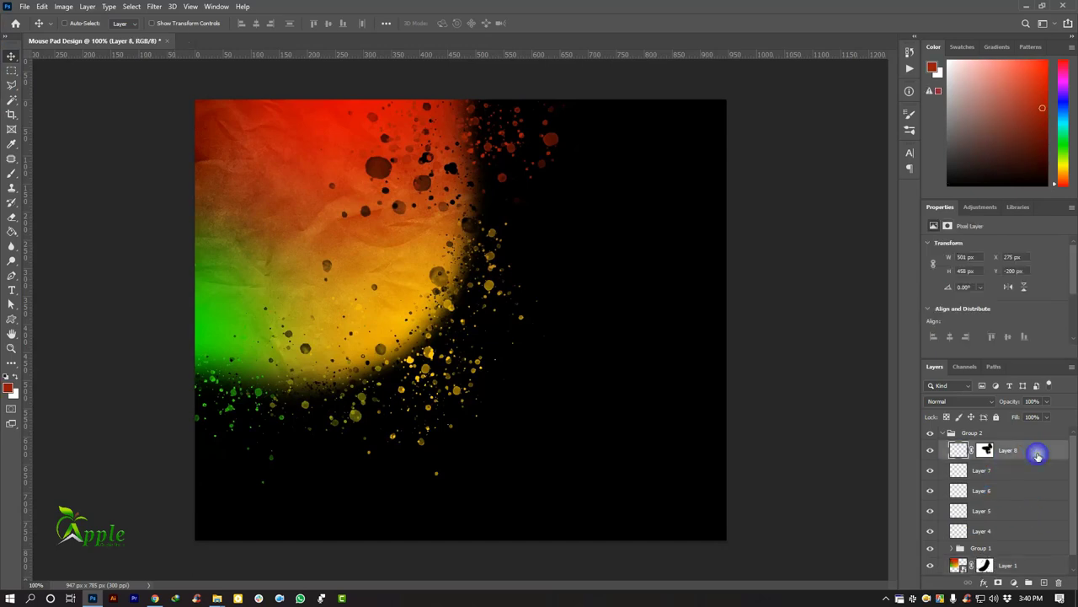
{"action": "left_click", "coordinate": [928, 455]}
{"action": "left_click", "coordinate": [929, 455]}
{"action": "left_click", "coordinate": [636, 254]}
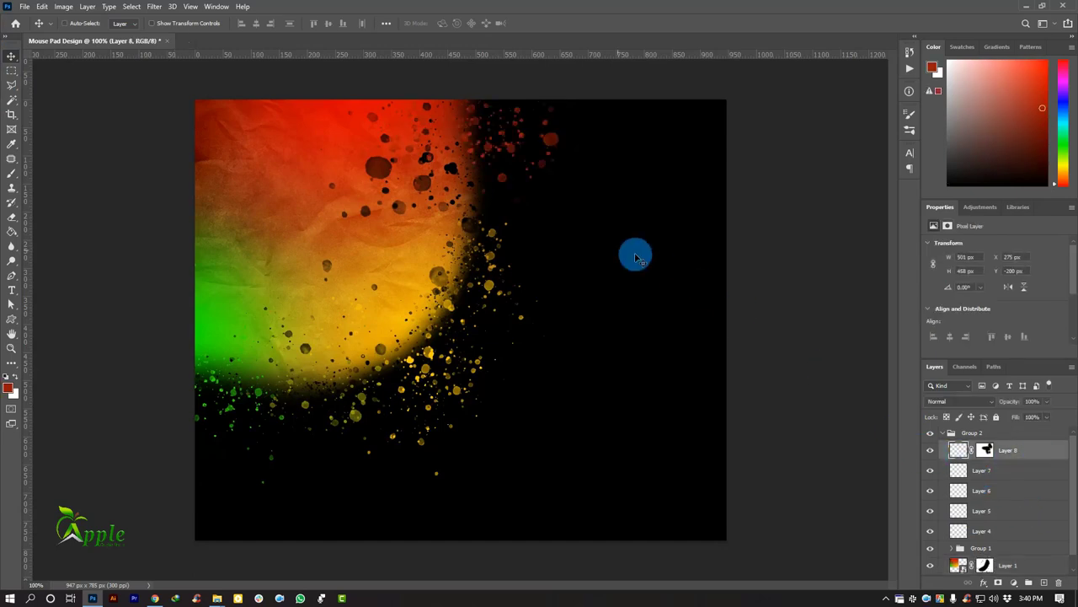
{"action": "double_click", "coordinate": [1010, 451]}
{"action": "left_click", "coordinate": [1007, 470]}
Reposition the spatter on Layers 7, 6, 5 and 4 to hug the yellow area's lower-right edge.
{"action": "left_click", "coordinate": [936, 471]}
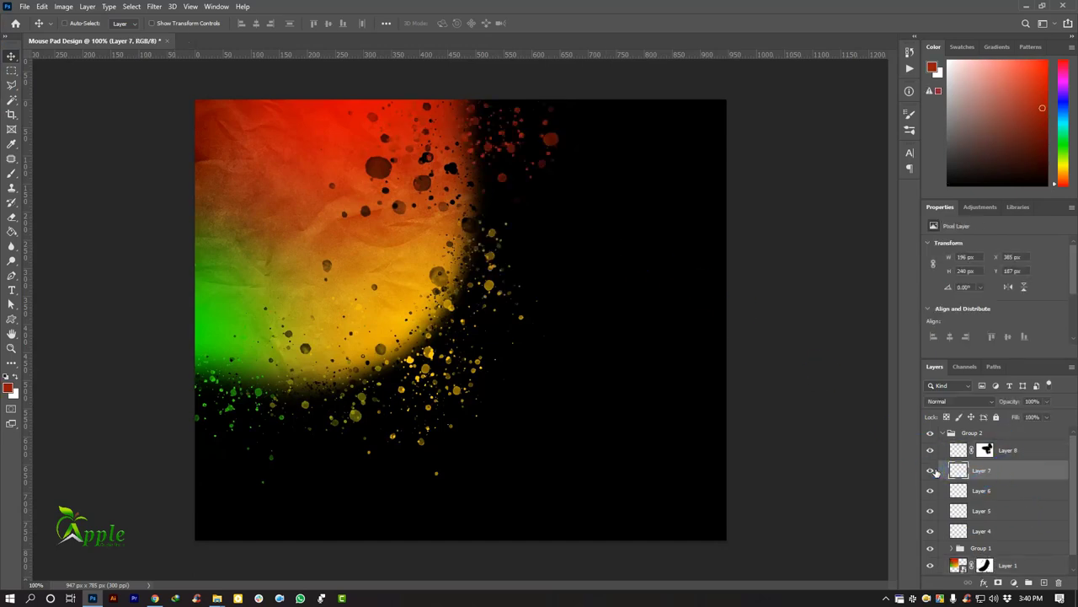
{"action": "left_click_drag", "start_coordinate": [517, 270], "coordinate": [526, 253]}
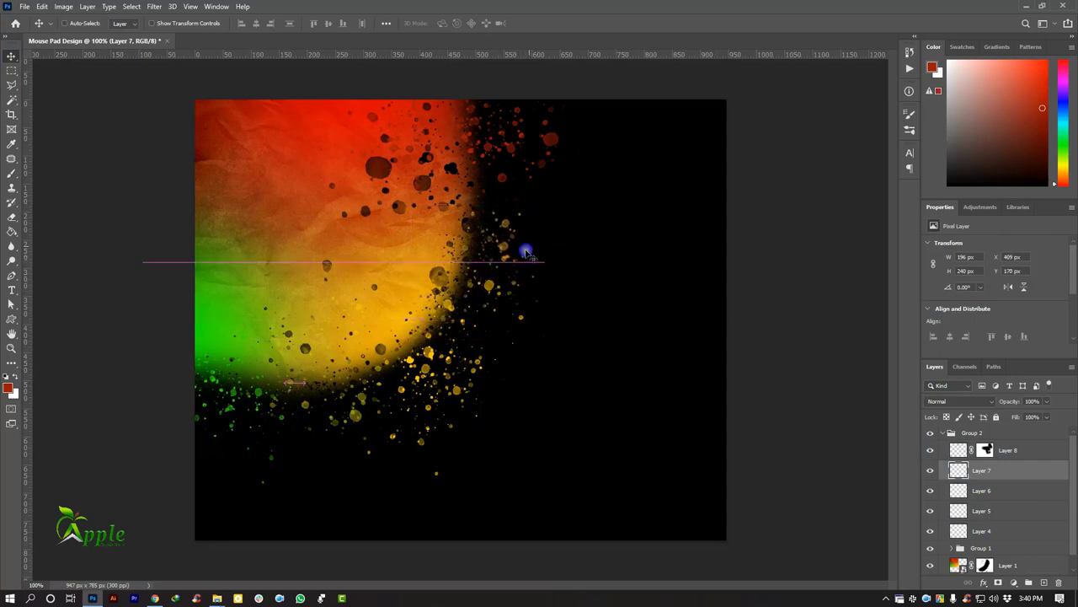
{"action": "left_click", "coordinate": [969, 491]}
{"action": "mouse_move", "coordinate": [552, 369]}
{"action": "left_mouse_down"}
{"action": "mouse_move", "coordinate": [505, 346]}
{"action": "mouse_move", "coordinate": [536, 335]}
{"action": "left_mouse_up"}
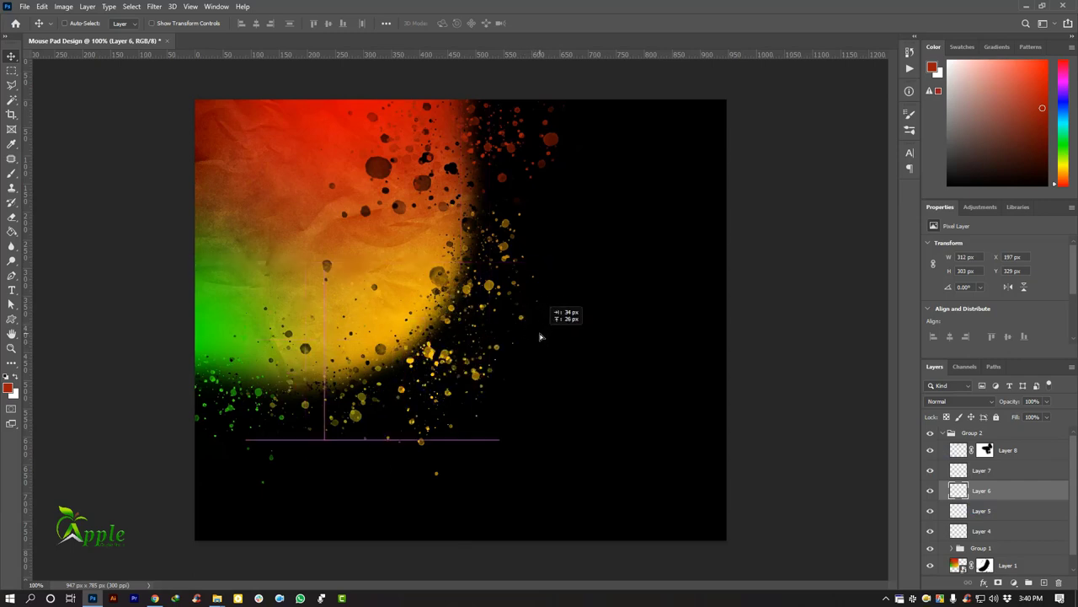
{"action": "left_click_drag", "start_coordinate": [536, 334], "coordinate": [516, 341]}
{"action": "left_click", "coordinate": [993, 518]}
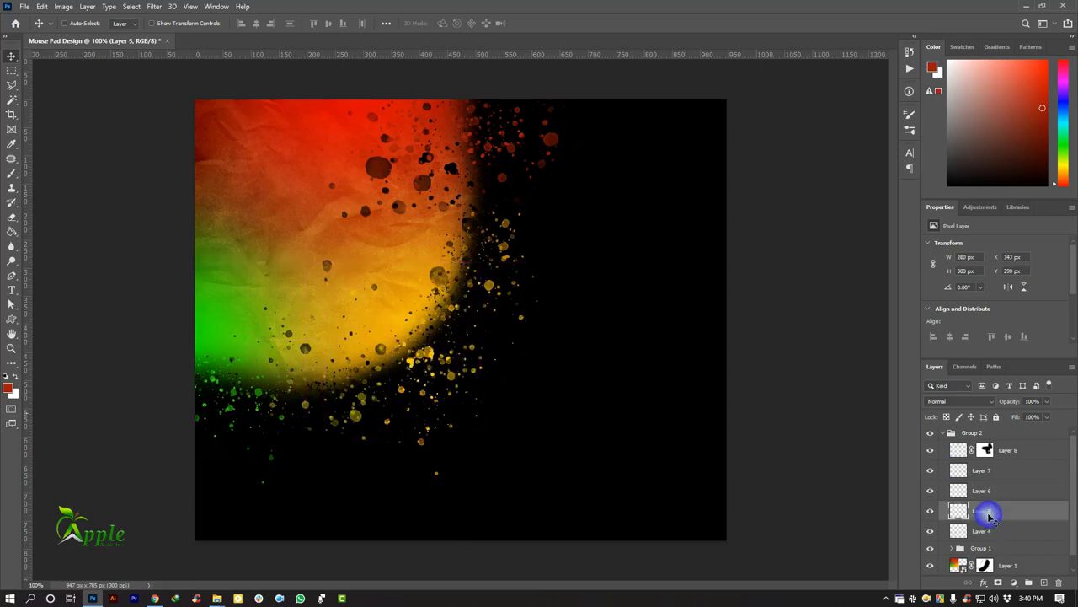
{"action": "left_click_drag", "start_coordinate": [628, 366], "coordinate": [603, 378]}
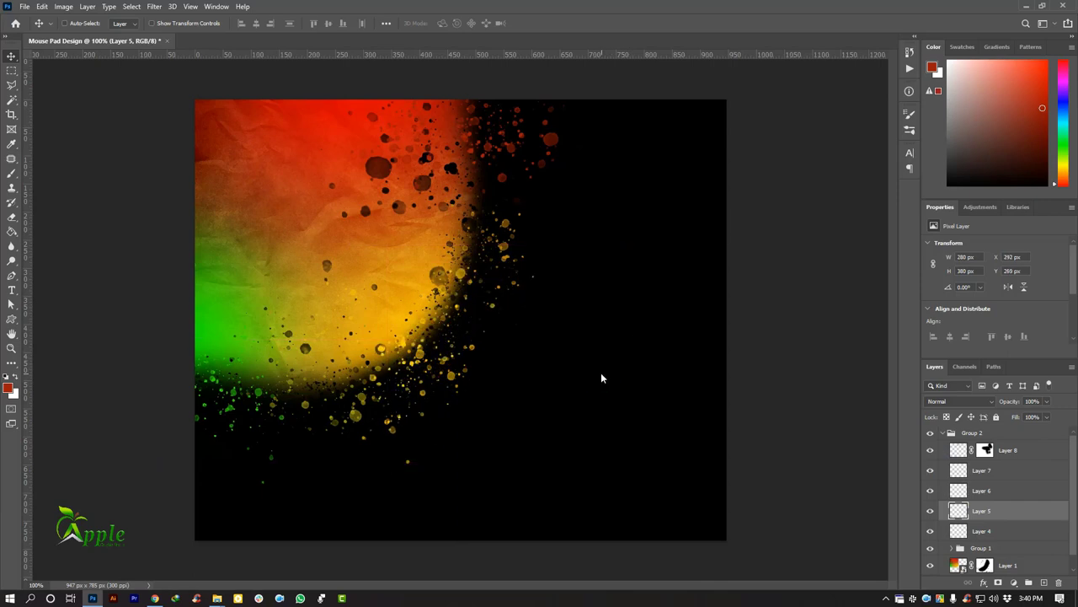
{"action": "left_click", "coordinate": [986, 532]}
{"action": "left_click_drag", "start_coordinate": [811, 486], "coordinate": [553, 394]}
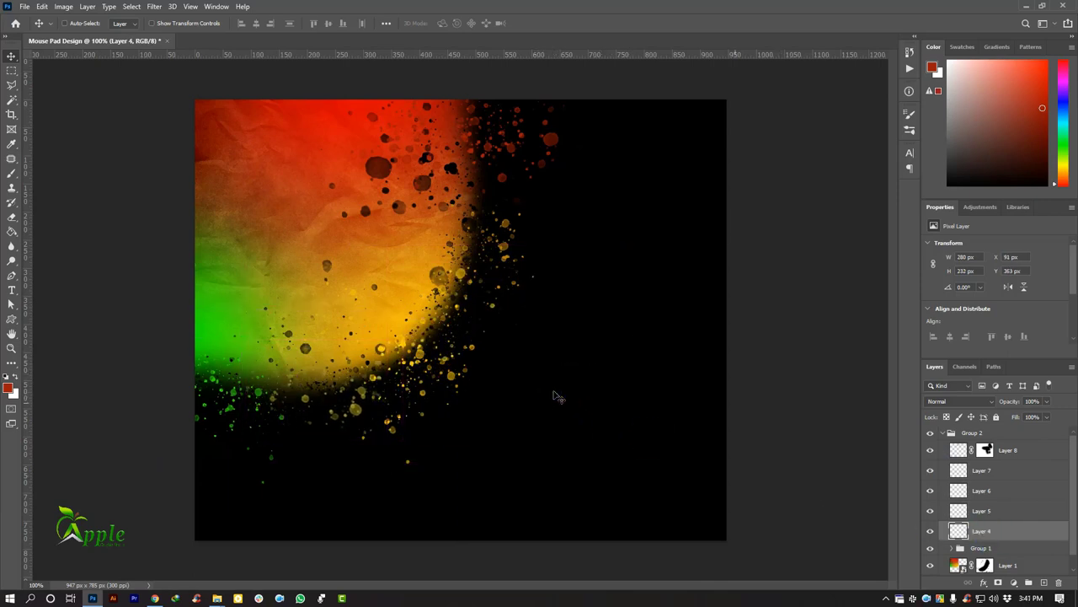
{"action": "left_click_drag", "start_coordinate": [628, 345], "coordinate": [453, 395]}
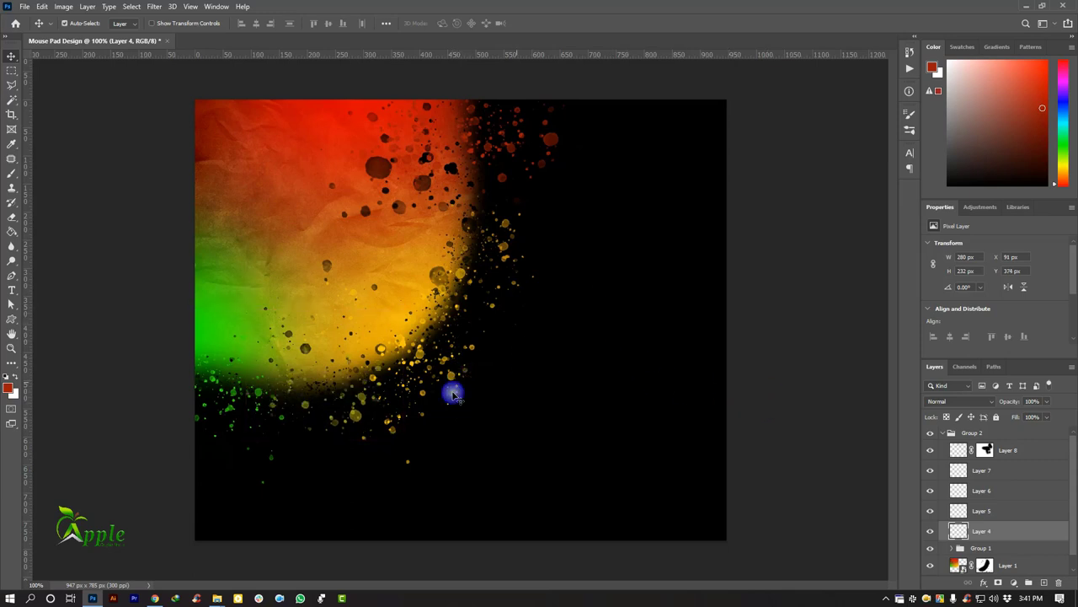
{"action": "key", "text": "ctrl+minus"}
Select Layer 8 and shift its red spatter slightly down on the canvas.
{"action": "right_click", "coordinate": [469, 205]}
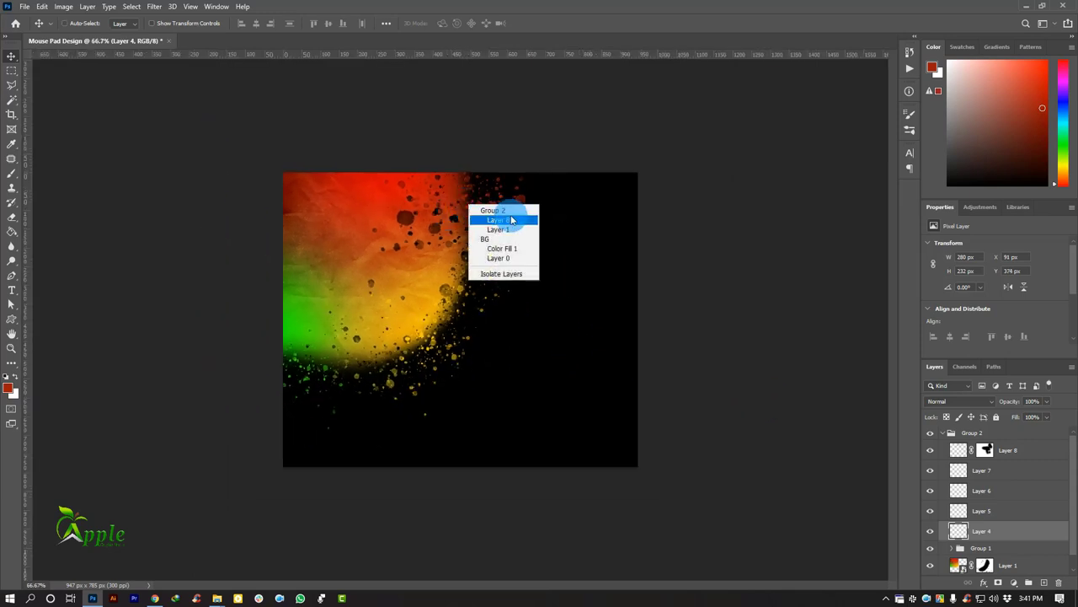
{"action": "left_click", "coordinate": [957, 453]}
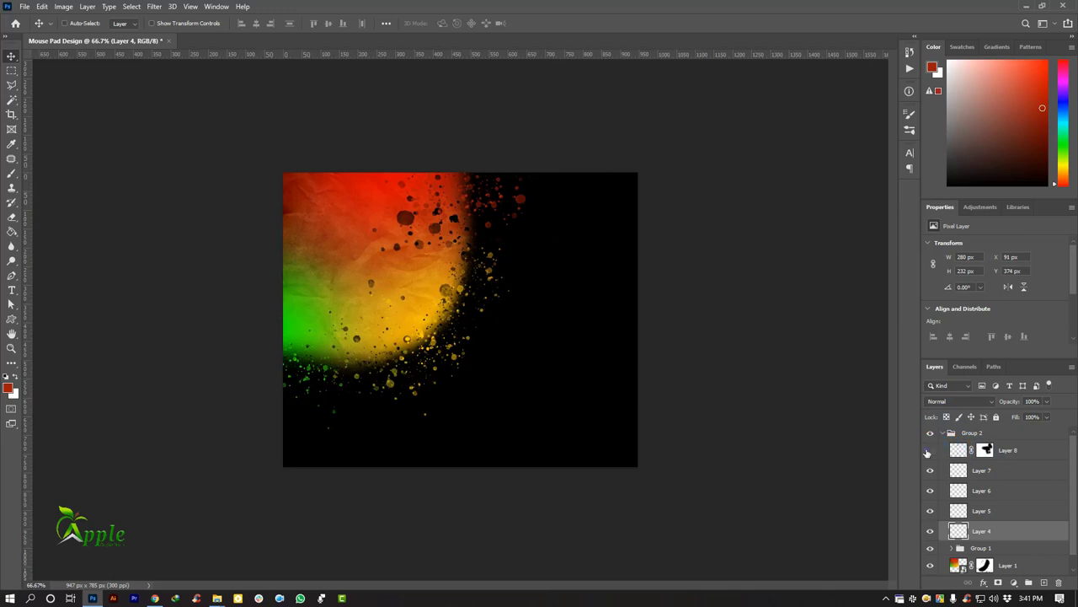
{"action": "left_click", "coordinate": [1021, 450]}
{"action": "left_click_drag", "start_coordinate": [544, 185], "coordinate": [534, 208]}
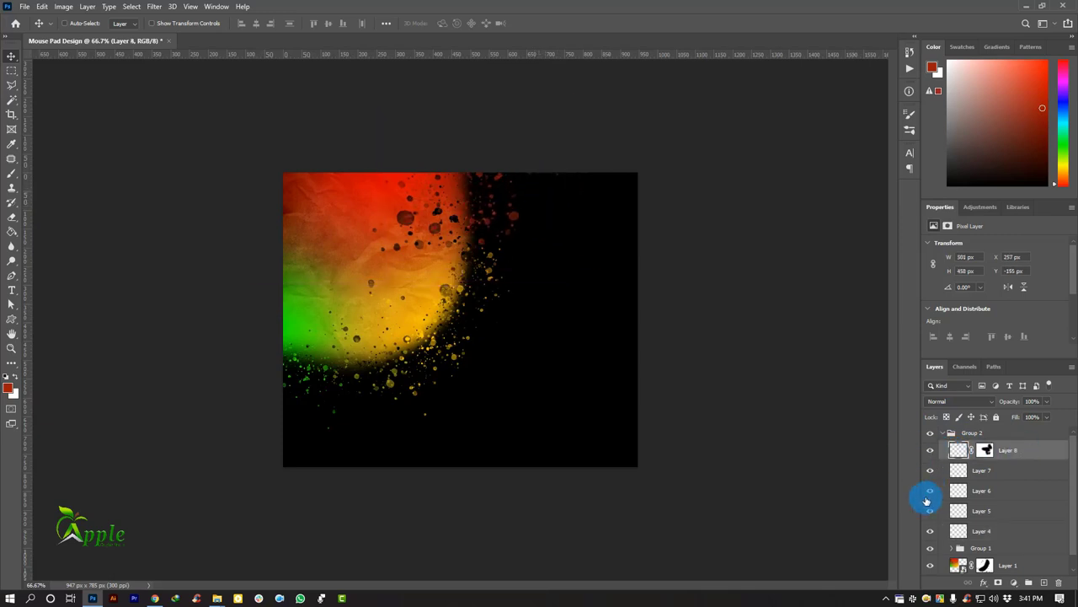
{"action": "key", "text": "ctrl+plus"}
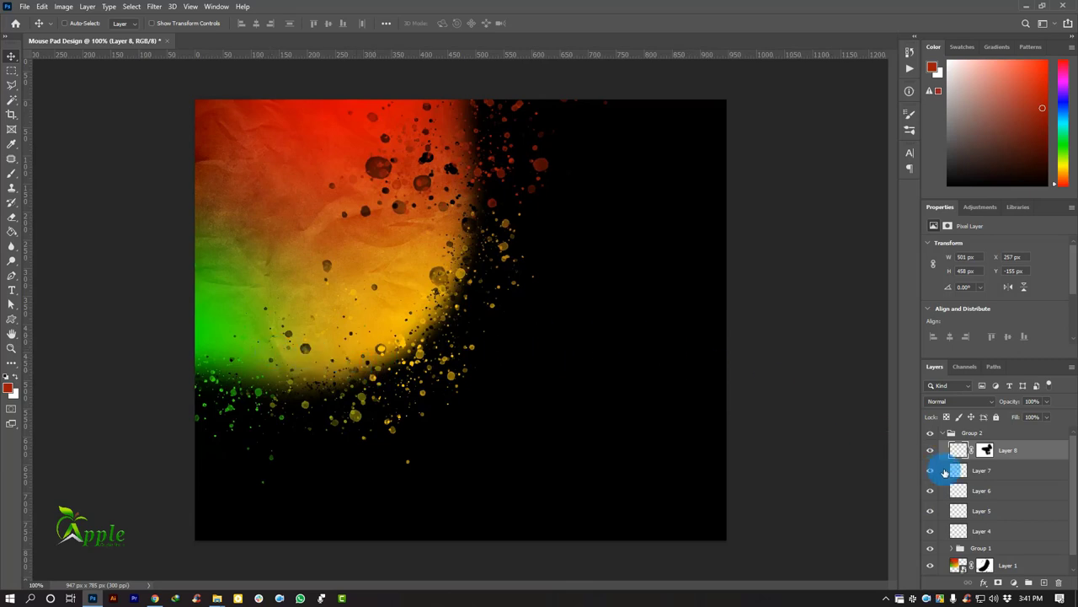
Collapse Group 2 and bring up the File Explorer Downloads folder showing the skull image.
{"action": "left_click_drag", "start_coordinate": [959, 455], "coordinate": [965, 444]}
{"action": "left_click", "coordinate": [944, 432]}
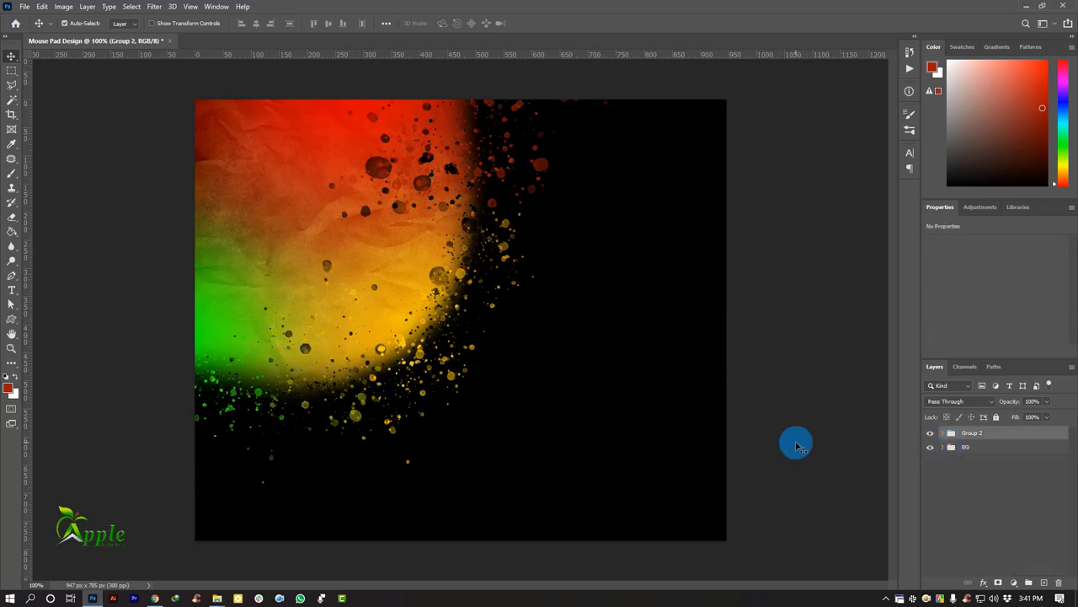
{"action": "key", "text": "ctrl+plus"}
{"action": "key", "text": "ctrl+minus"}
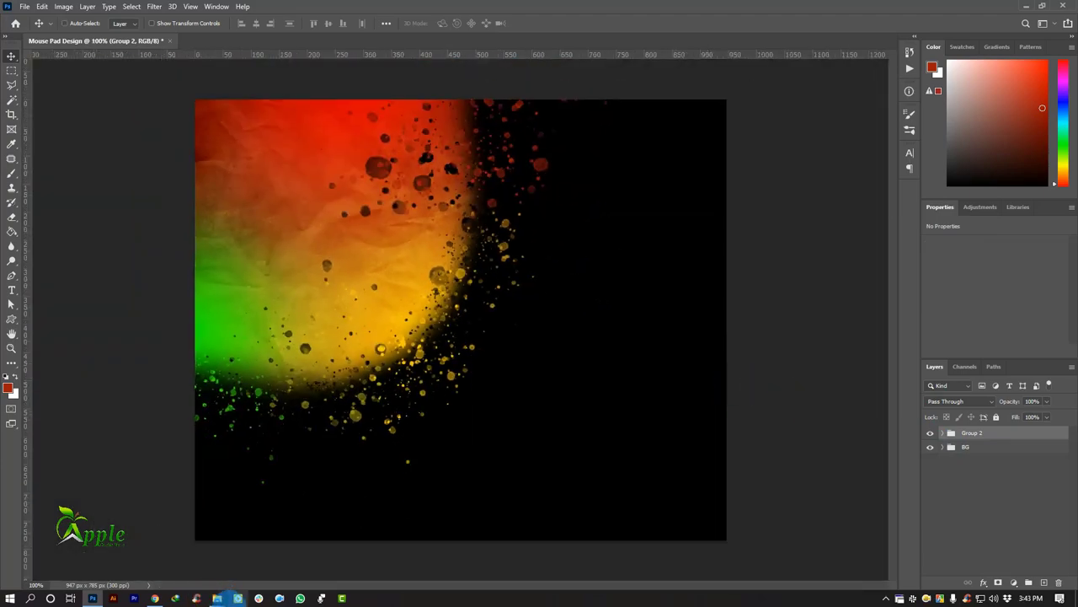
{"action": "left_click", "coordinate": [221, 598]}
Drag the hooded skull image from Downloads onto the canvas, shift it up-left, and commit it.
{"action": "left_click", "coordinate": [361, 549]}
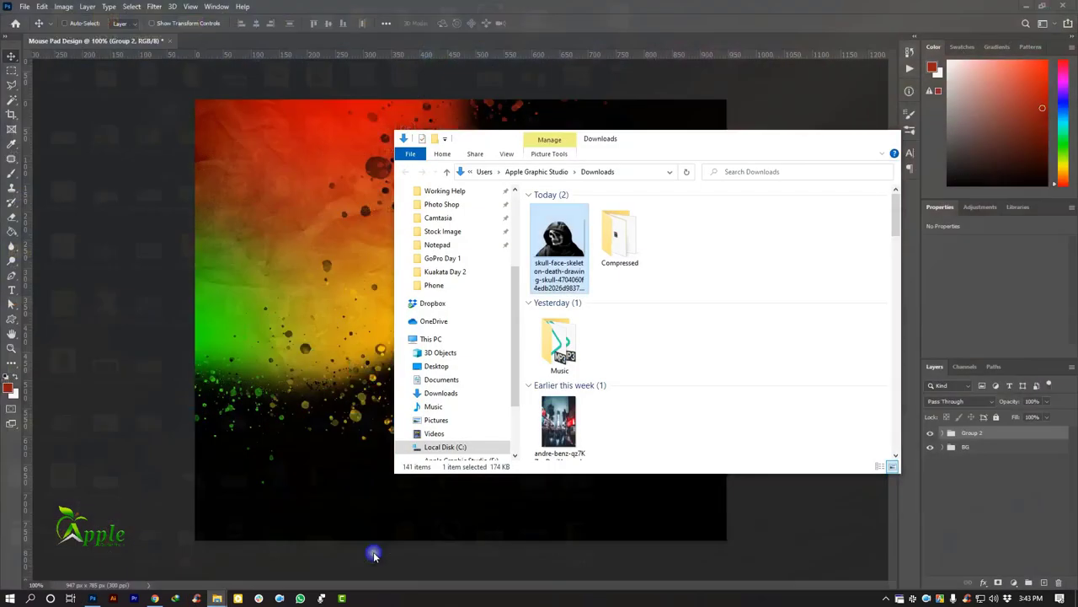
{"action": "left_click_drag", "start_coordinate": [583, 271], "coordinate": [306, 229]}
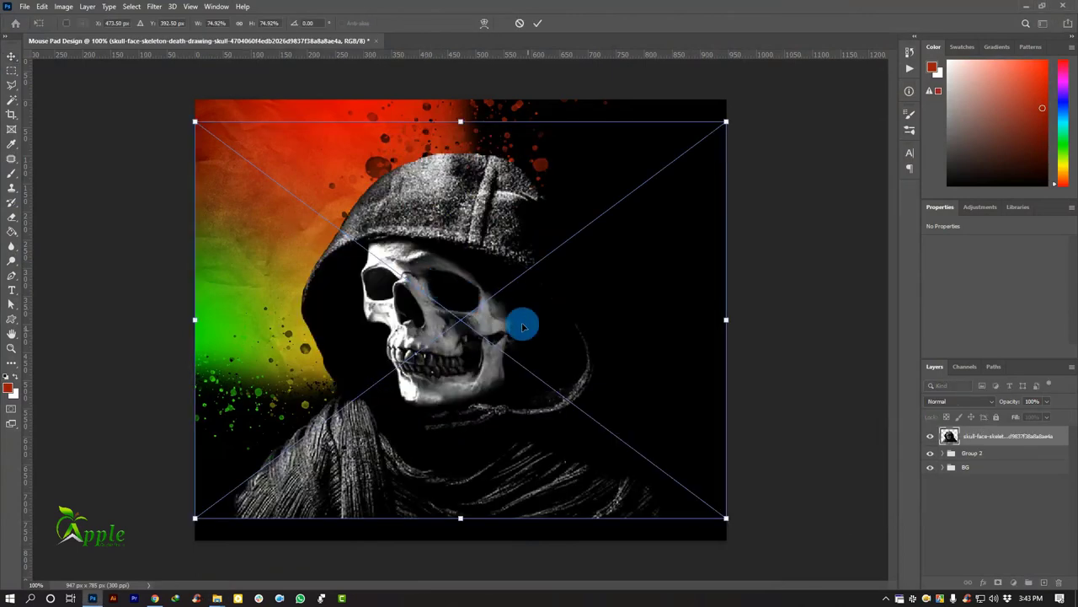
{"action": "mouse_move", "coordinate": [523, 322]}
{"action": "left_mouse_down"}
{"action": "mouse_move", "coordinate": [430, 292]}
{"action": "mouse_move", "coordinate": [513, 316]}
{"action": "mouse_move", "coordinate": [501, 321]}
{"action": "left_mouse_up"}
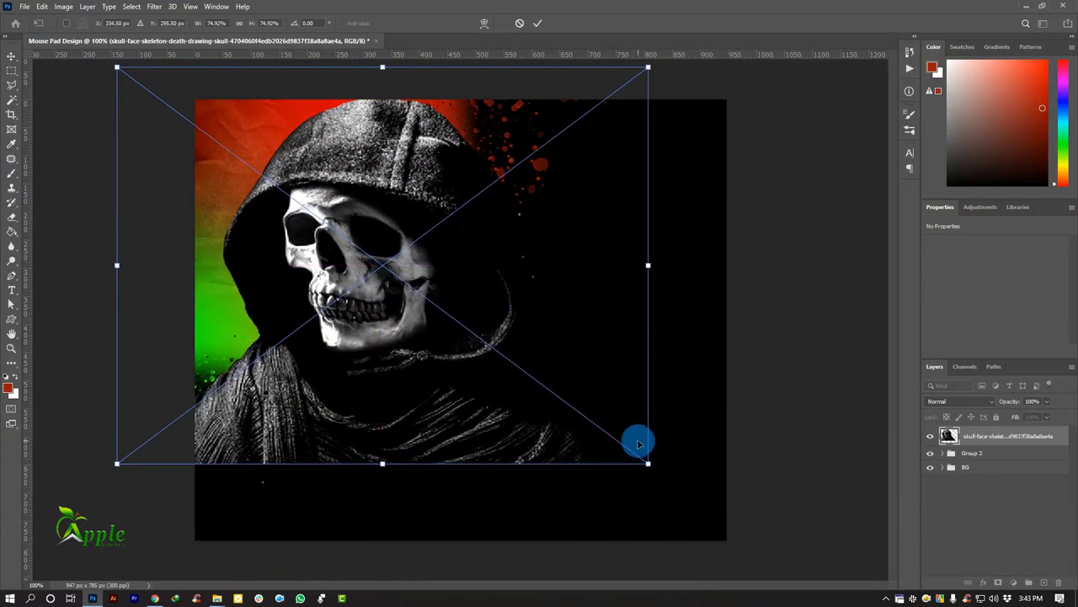
{"action": "left_click_drag", "start_coordinate": [638, 440], "coordinate": [621, 438]}
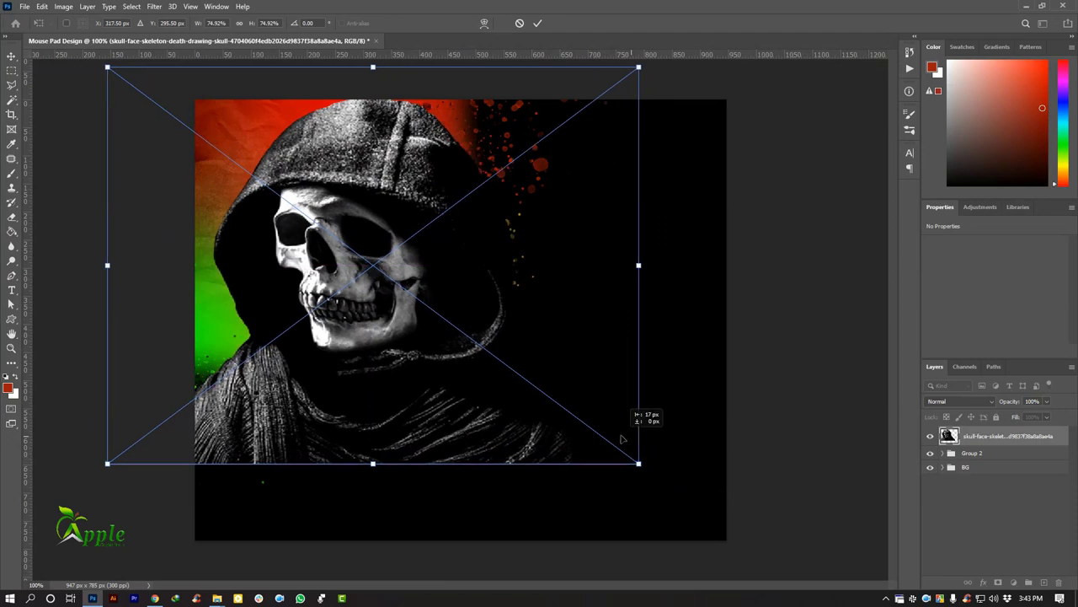
{"action": "left_click", "coordinate": [538, 23]}
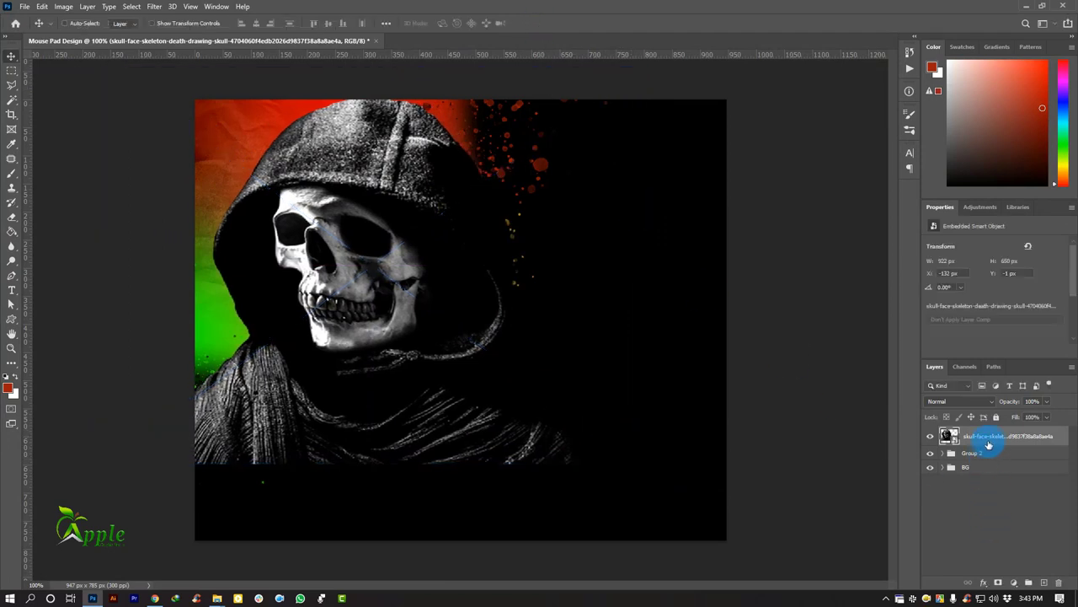
Clip the skull layer to the group below, nudge it left, set Multiply blending, and add a layer mask.
{"action": "right_click", "coordinate": [989, 444]}
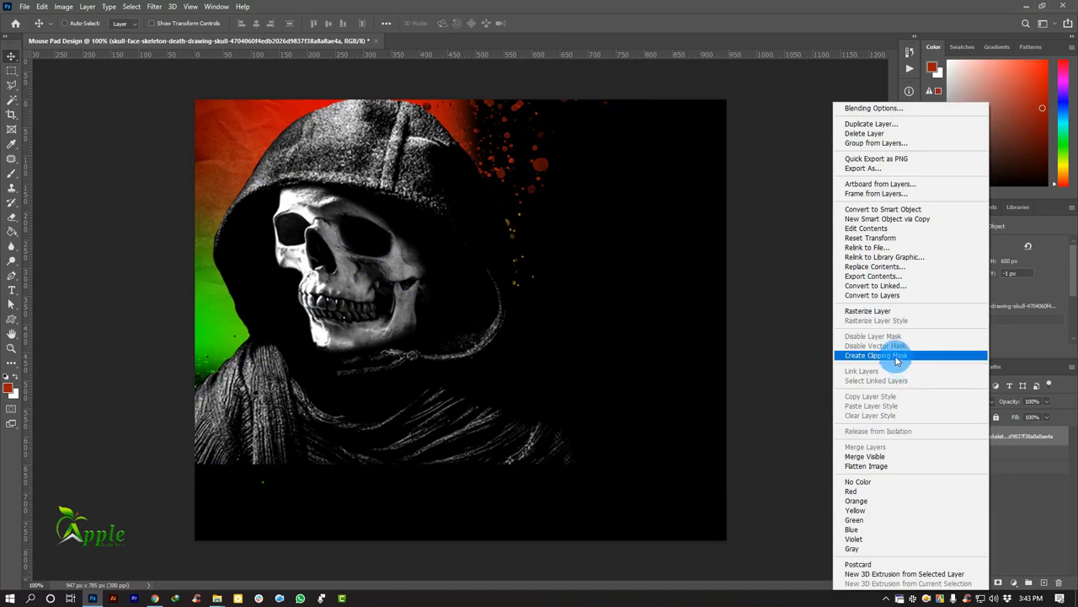
{"action": "left_click", "coordinate": [898, 359]}
{"action": "mouse_move", "coordinate": [472, 277]}
{"action": "left_mouse_down"}
{"action": "mouse_move", "coordinate": [445, 278]}
{"action": "mouse_move", "coordinate": [489, 284]}
{"action": "left_mouse_up"}
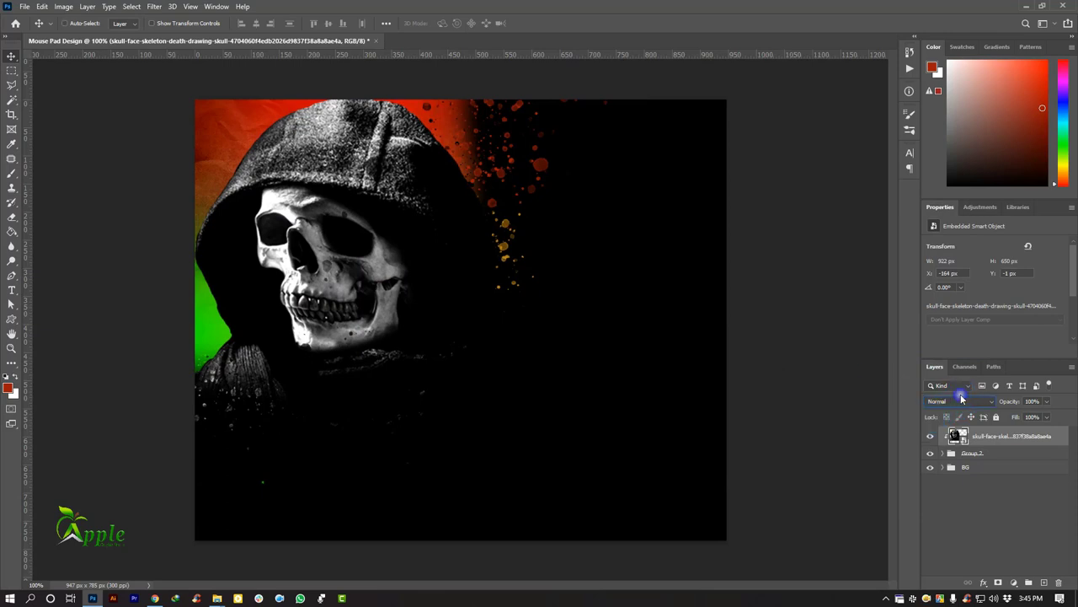
{"action": "left_click", "coordinate": [962, 399]}
{"action": "left_click", "coordinate": [947, 353]}
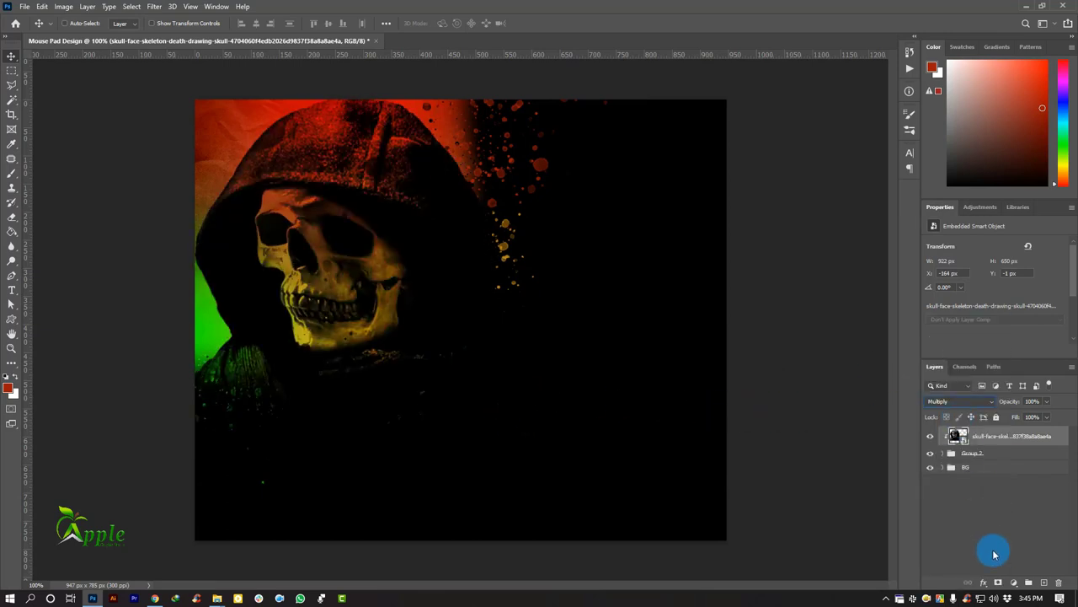
{"action": "left_click", "coordinate": [999, 582]}
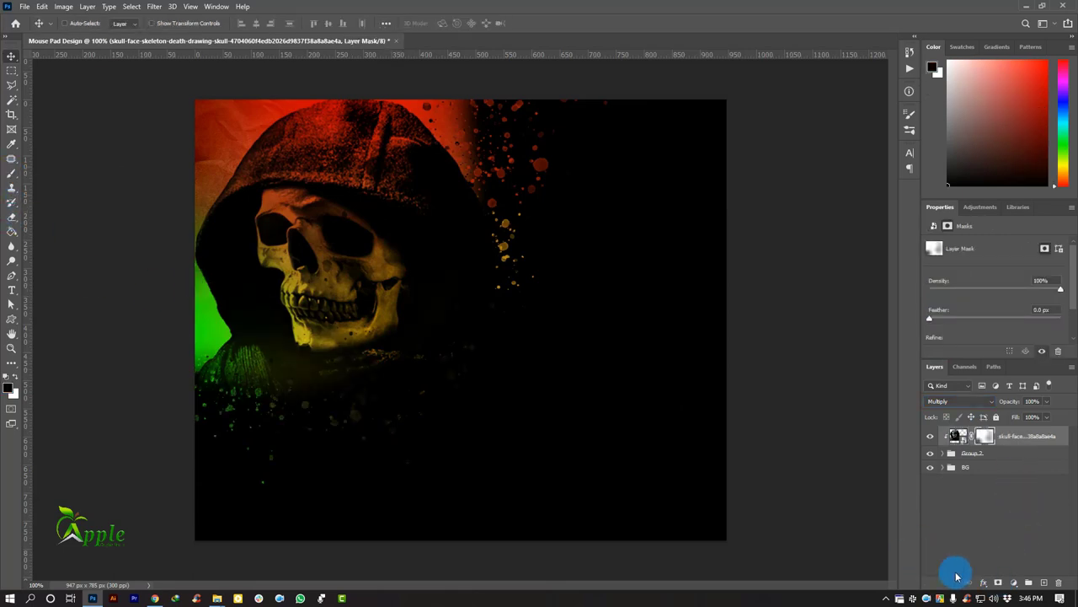
On a new Layer 9, choose a Kyle's spatter brush from the Special Effects Brushes.
{"action": "left_click", "coordinate": [1043, 583]}
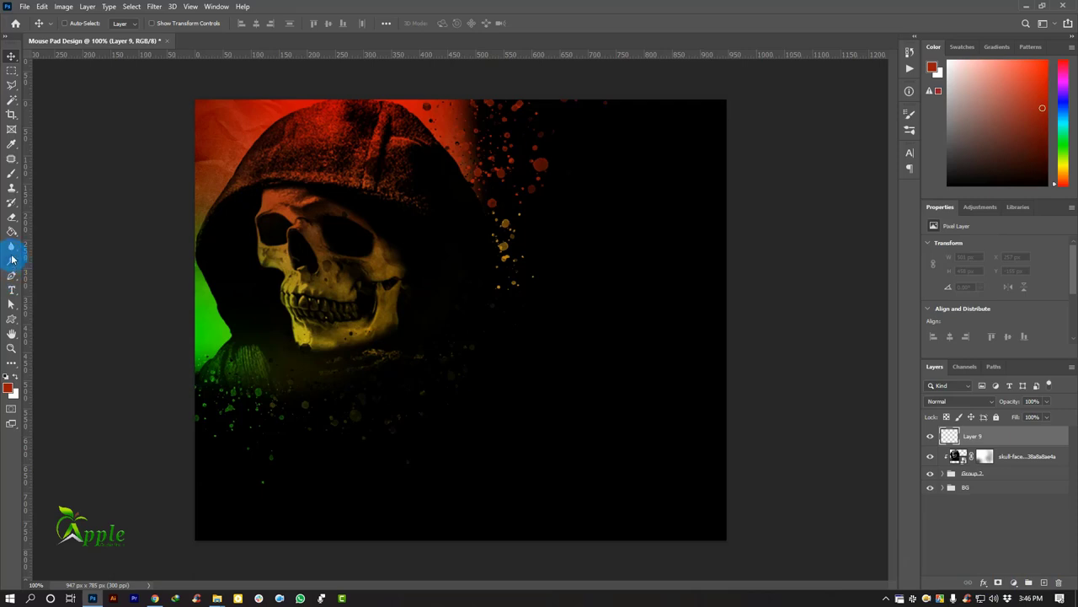
{"action": "right_click", "coordinate": [11, 175]}
{"action": "left_click", "coordinate": [59, 176]}
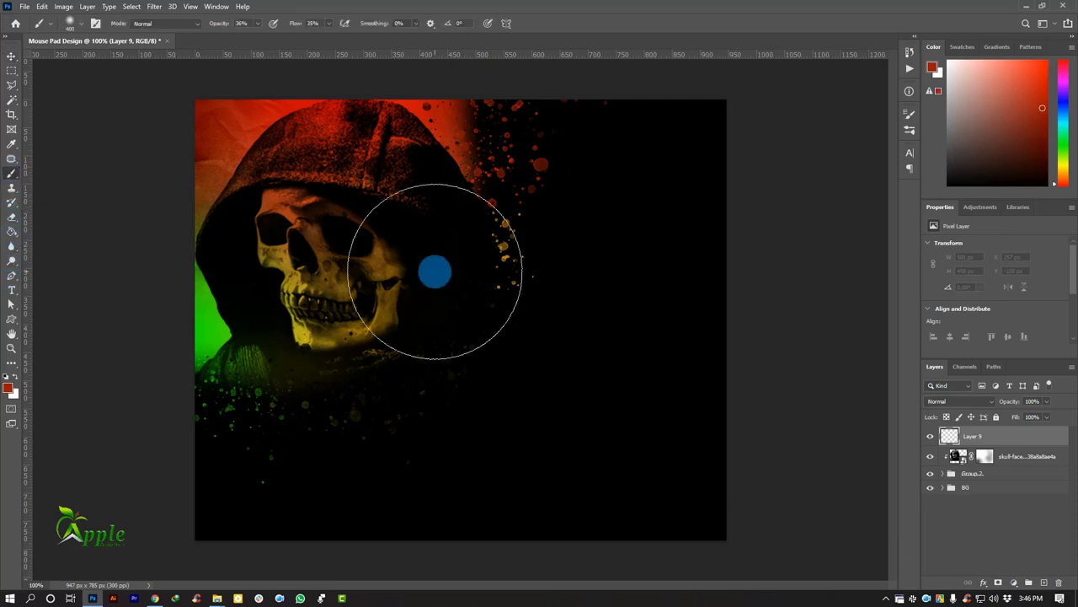
{"action": "right_click", "coordinate": [438, 271]}
{"action": "left_click", "coordinate": [455, 390]}
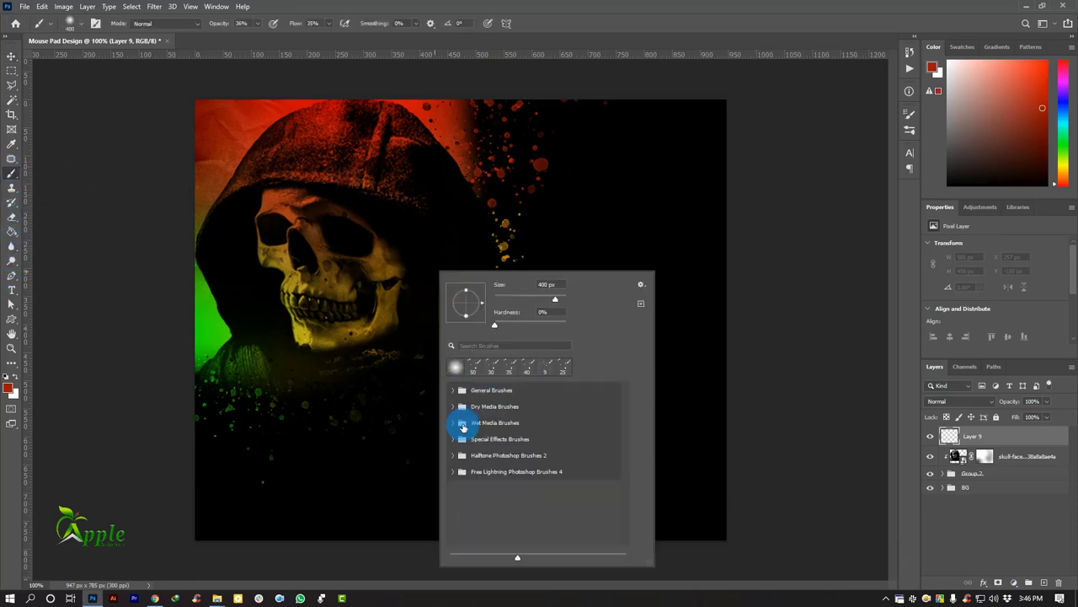
{"action": "left_click", "coordinate": [455, 439]}
{"action": "scroll", "coordinate": [514, 509], "scroll_direction": "down", "scroll_amount": 1}
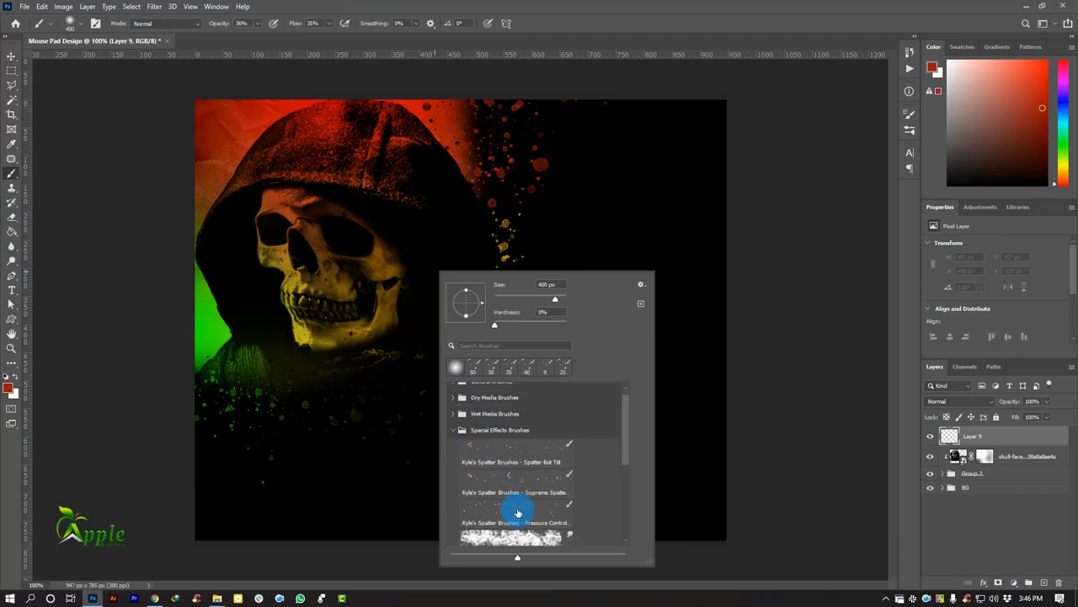
{"action": "left_click", "coordinate": [514, 509]}
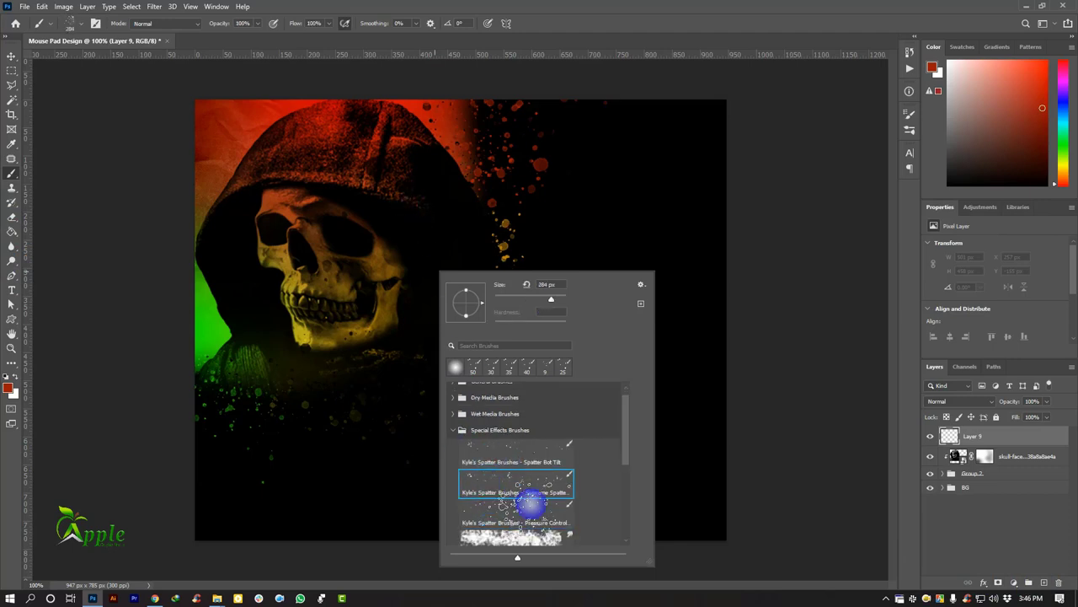
{"action": "left_click", "coordinate": [451, 181]}
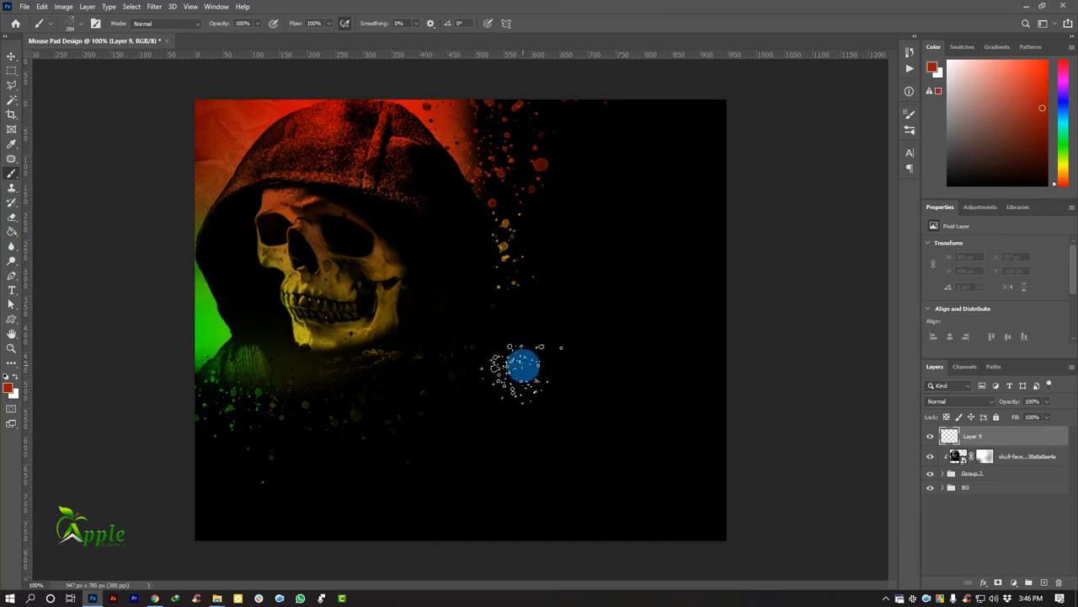
Enlarge the brush, sample orange from the artwork, and stamp spatter around and below the skull.
{"action": "key", "text": "bracketright"}
{"action": "key", "text": "bracketright"}
{"action": "key", "text": "bracketright"}
{"action": "key", "text": "bracketright"}
{"action": "key", "text": "bracketright"}
{"action": "key", "text": "bracketright"}
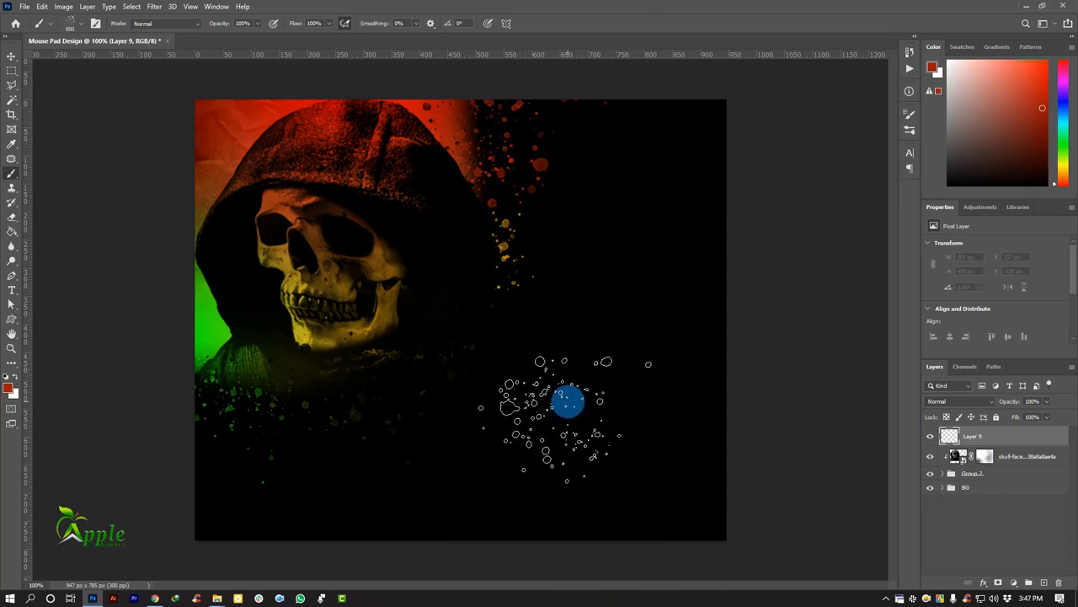
{"action": "left_click", "coordinate": [390, 313], "text": "alt"}
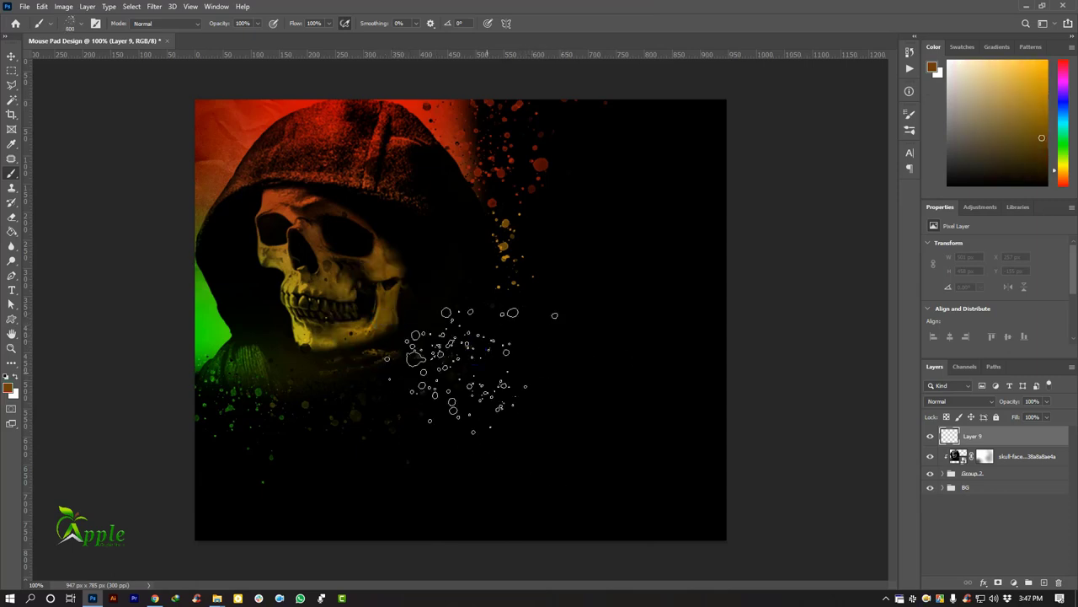
{"action": "left_click", "coordinate": [478, 334]}
{"action": "left_click", "coordinate": [807, 470]}
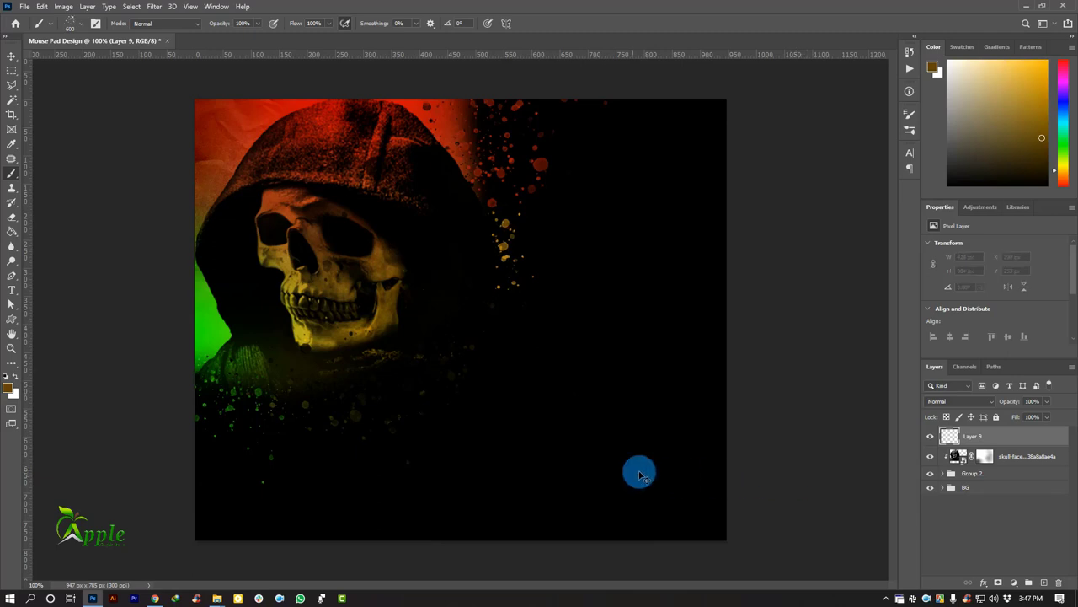
{"action": "left_click", "coordinate": [450, 373]}
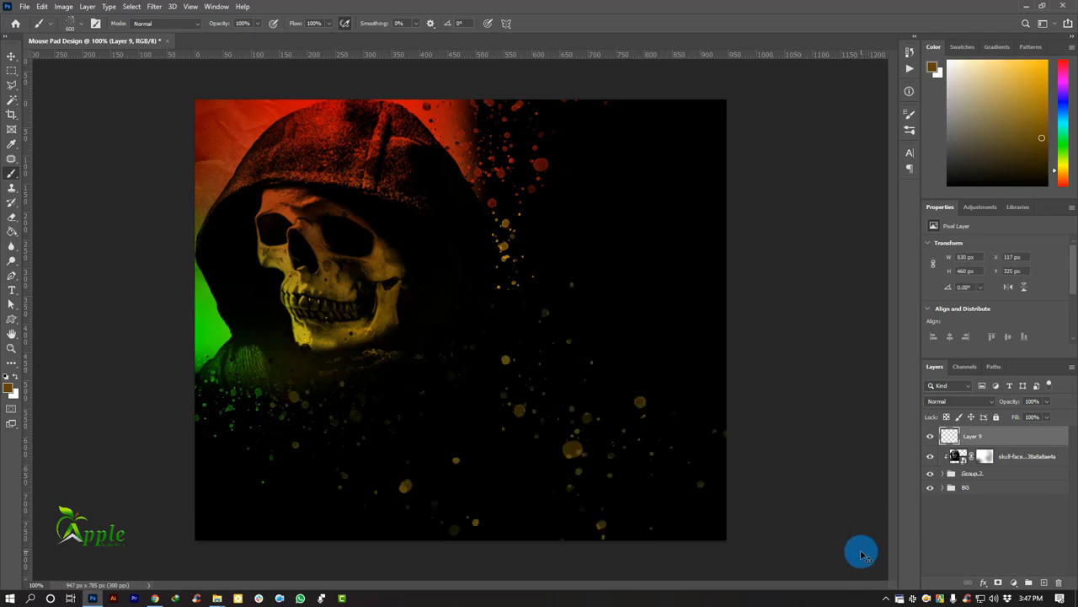
Shrink the spatter, place it below-right of the skull, and add an empty Layer 10.
{"action": "left_click", "coordinate": [11, 55]}
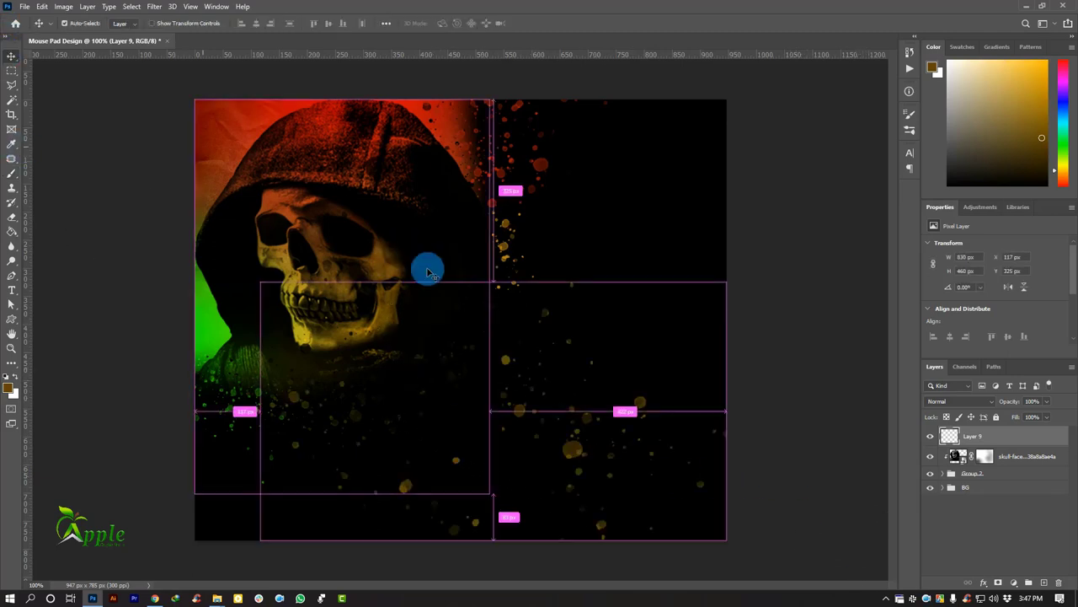
{"action": "key", "text": "ctrl+t"}
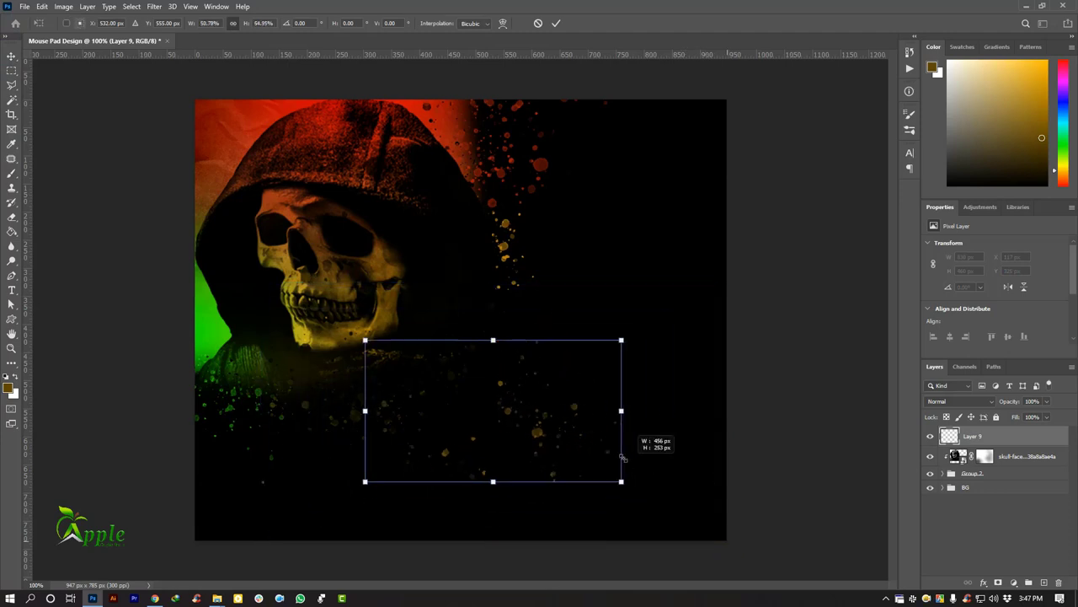
{"action": "left_click_drag", "start_coordinate": [728, 541], "coordinate": [609, 479]}
{"action": "left_click_drag", "start_coordinate": [603, 383], "coordinate": [566, 291]}
{"action": "key", "text": "Return"}
{"action": "left_click_drag", "start_coordinate": [596, 359], "coordinate": [573, 381]}
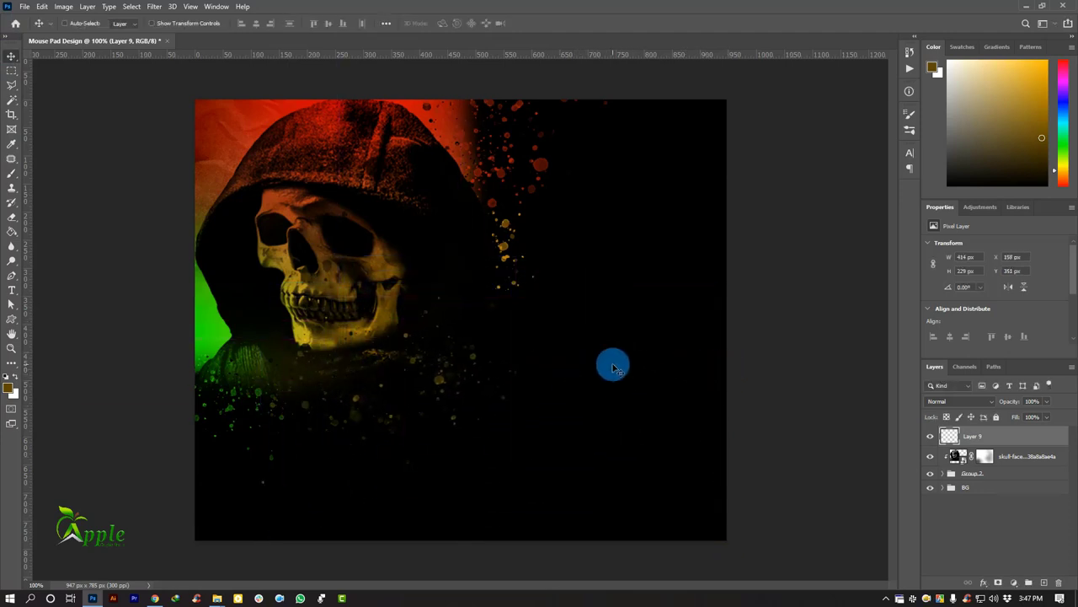
{"action": "left_click", "coordinate": [1043, 583]}
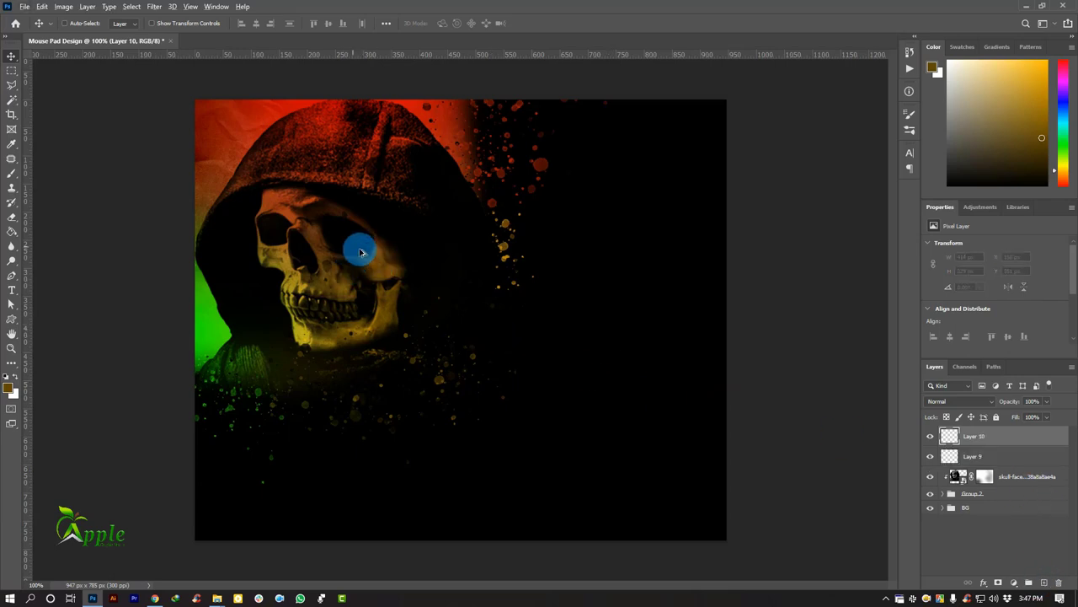
Sample dark brown from the skull and paint scattered particles beside it.
{"action": "left_click", "coordinate": [12, 173]}
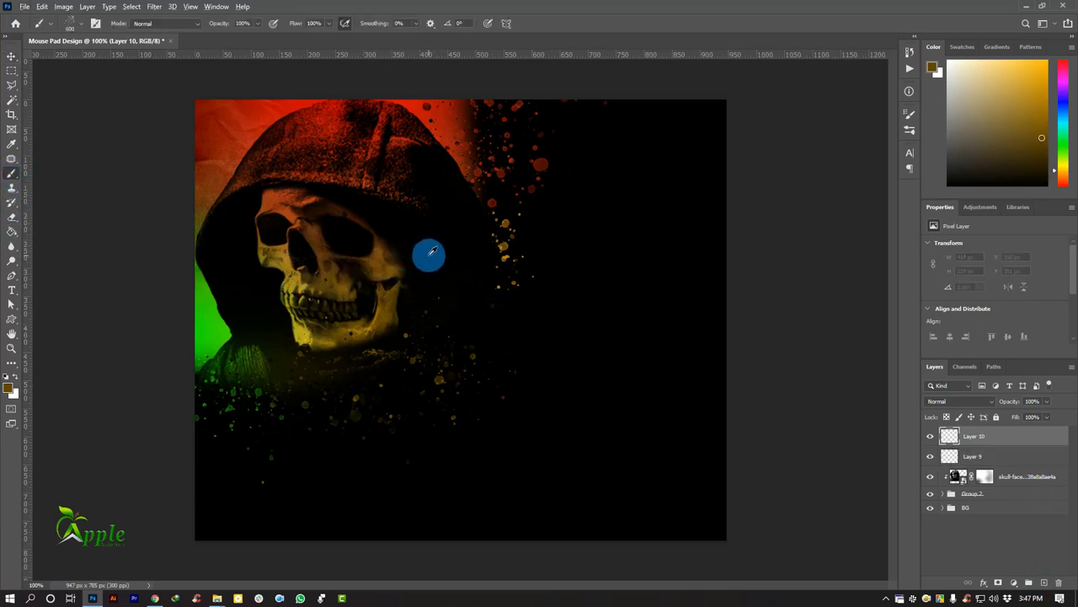
{"action": "left_click", "coordinate": [384, 239], "text": "alt"}
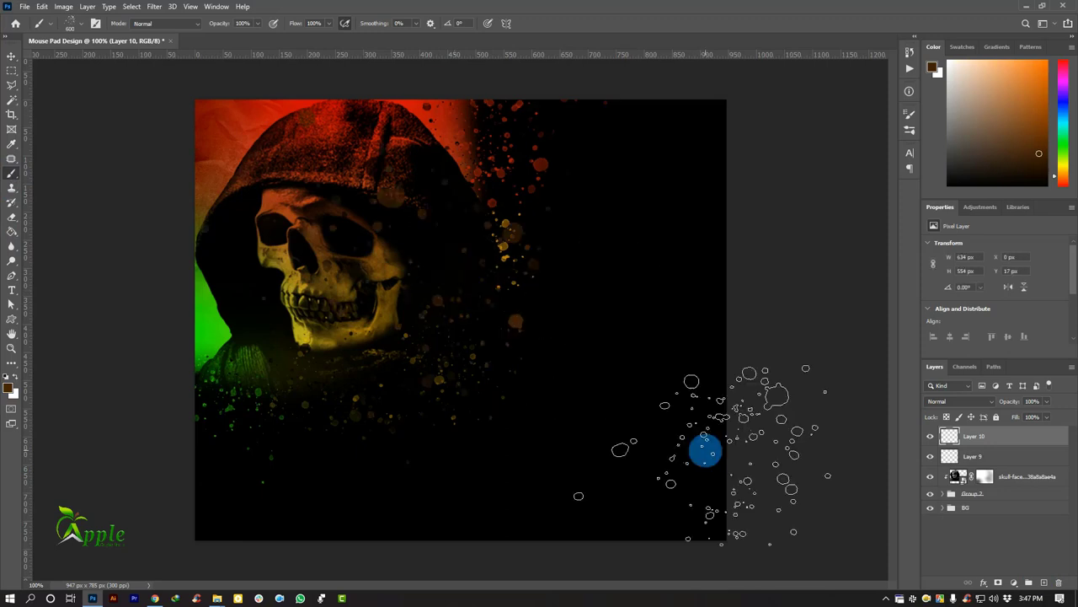
{"action": "mouse_move", "coordinate": [596, 360]}
{"action": "left_mouse_down"}
{"action": "mouse_move", "coordinate": [443, 281]}
{"action": "mouse_move", "coordinate": [701, 534]}
{"action": "left_mouse_up"}
{"action": "key", "text": "ctrl+z"}
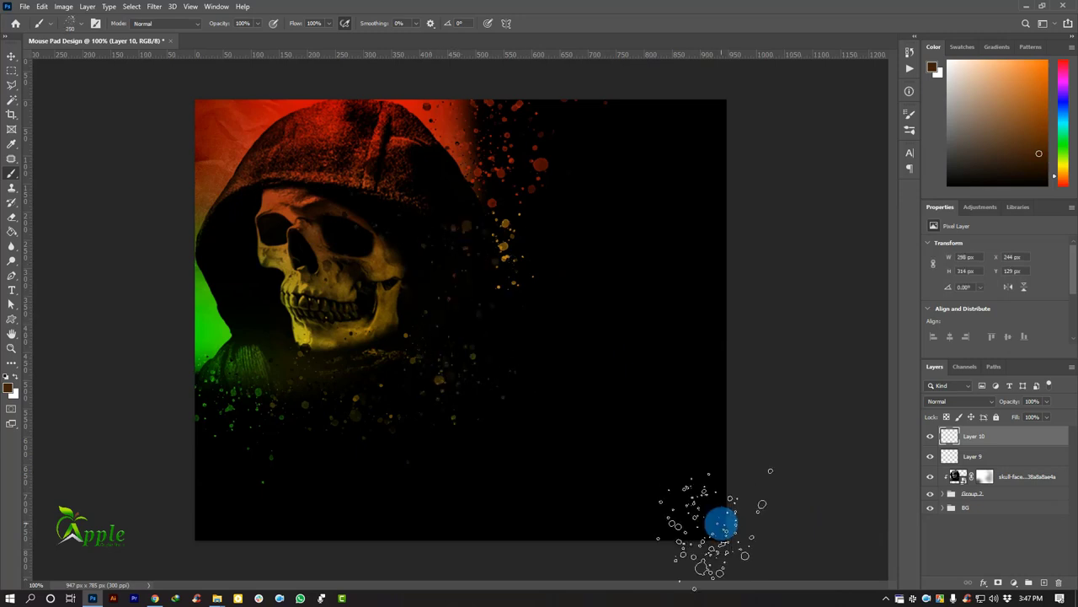
Rotate the particle cluster about 28° and move it lower, right of the skull.
{"action": "key", "text": "ctrl+t"}
{"action": "left_click_drag", "start_coordinate": [453, 315], "coordinate": [525, 357]}
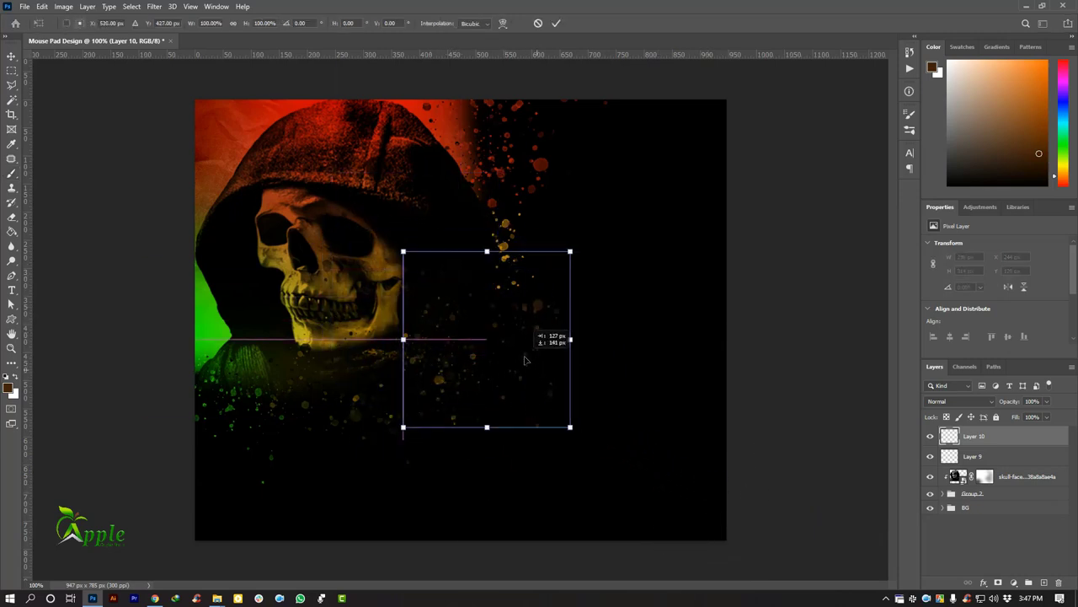
{"action": "mouse_move", "coordinate": [590, 438]}
{"action": "left_mouse_down"}
{"action": "mouse_move", "coordinate": [631, 373]}
{"action": "mouse_move", "coordinate": [615, 337]}
{"action": "left_mouse_up"}
{"action": "left_click_drag", "start_coordinate": [524, 329], "coordinate": [533, 366]}
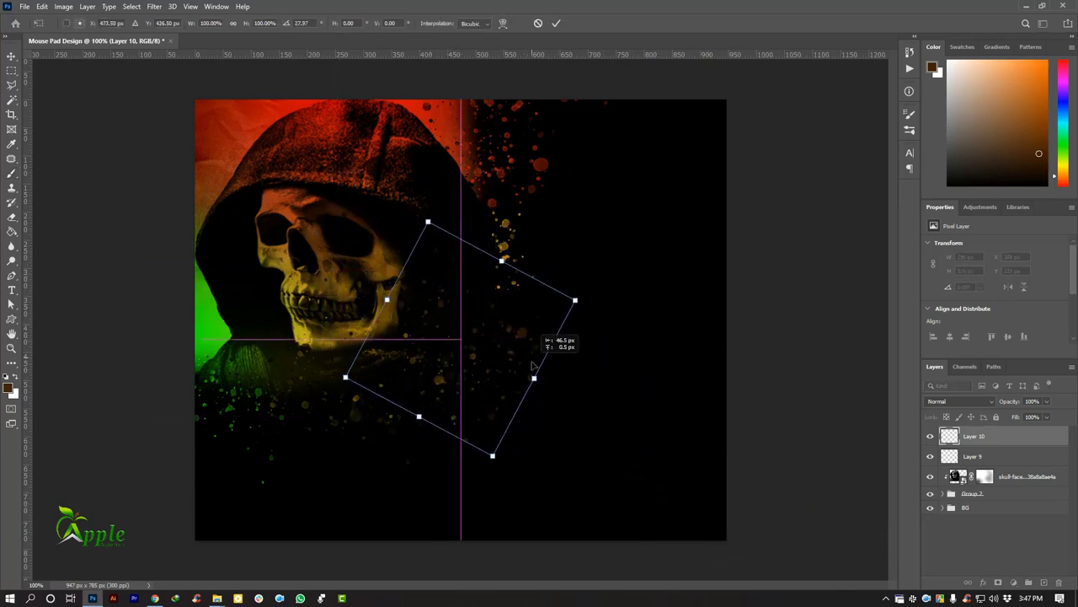
{"action": "left_click", "coordinate": [556, 23]}
{"action": "left_click", "coordinate": [11, 56]}
{"action": "mouse_move", "coordinate": [611, 352]}
{"action": "left_mouse_down"}
{"action": "mouse_move", "coordinate": [522, 356]}
{"action": "mouse_move", "coordinate": [666, 245]}
{"action": "mouse_move", "coordinate": [699, 156]}
{"action": "mouse_move", "coordinate": [652, 183]}
{"action": "mouse_move", "coordinate": [628, 243]}
{"action": "mouse_move", "coordinate": [578, 294]}
{"action": "mouse_move", "coordinate": [570, 345]}
{"action": "left_mouse_up"}
Shrink the particle cluster and nudge it into its final spot off the skull's right side.
{"action": "key", "text": "ctrl+t"}
{"action": "left_click_drag", "start_coordinate": [554, 424], "coordinate": [532, 397]}
{"action": "left_click", "coordinate": [556, 23]}
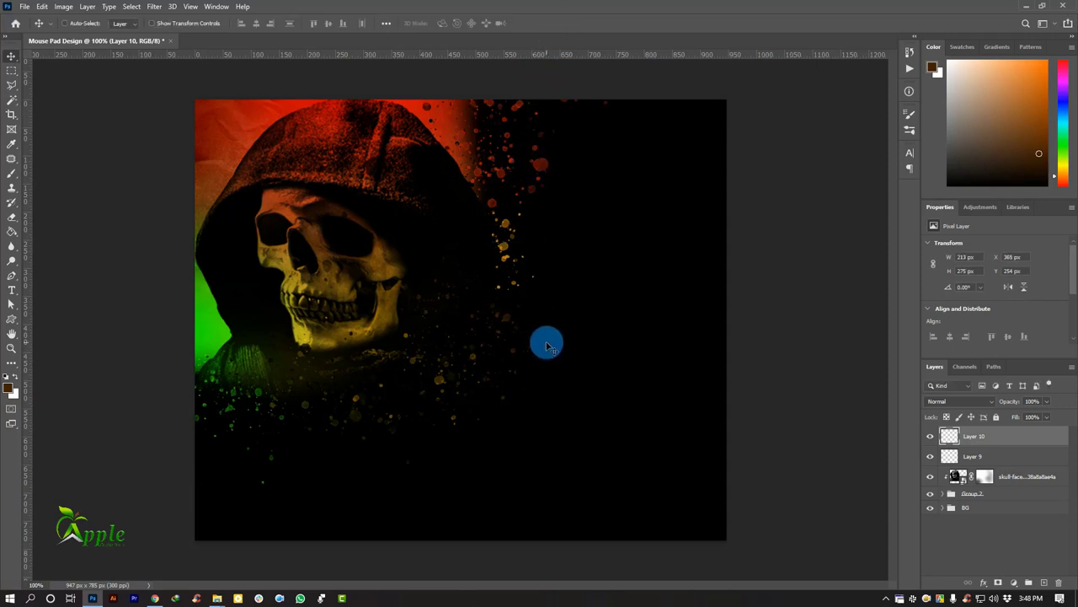
{"action": "mouse_move", "coordinate": [547, 345]}
{"action": "left_mouse_down"}
{"action": "mouse_move", "coordinate": [536, 332]}
{"action": "mouse_move", "coordinate": [563, 320]}
{"action": "left_mouse_up"}
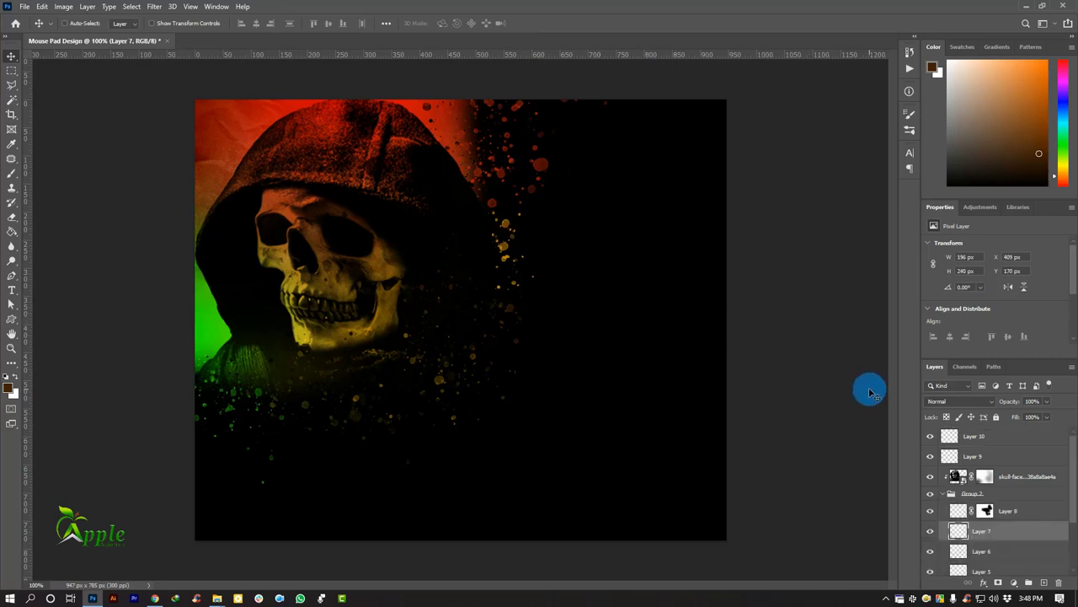
Give Layer 7 a Color Overlay in dark red #791608 sampled from the hood.
{"action": "left_click", "coordinate": [1028, 532]}
{"action": "double_click", "coordinate": [1030, 533]}
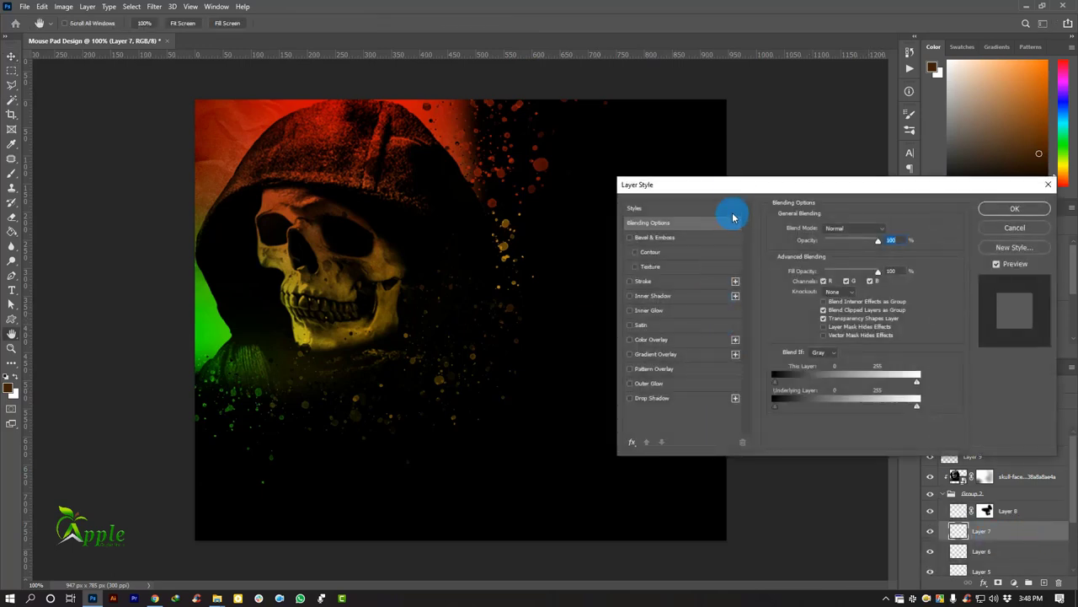
{"action": "left_click_drag", "start_coordinate": [736, 188], "coordinate": [830, 141]}
{"action": "left_click", "coordinate": [746, 292]}
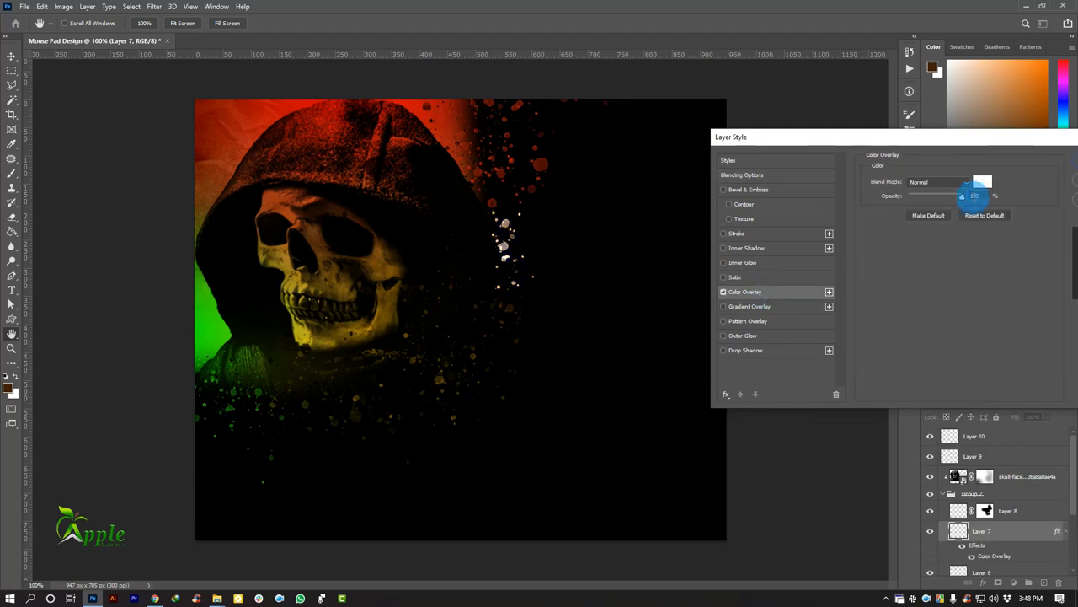
{"action": "left_click", "coordinate": [982, 182]}
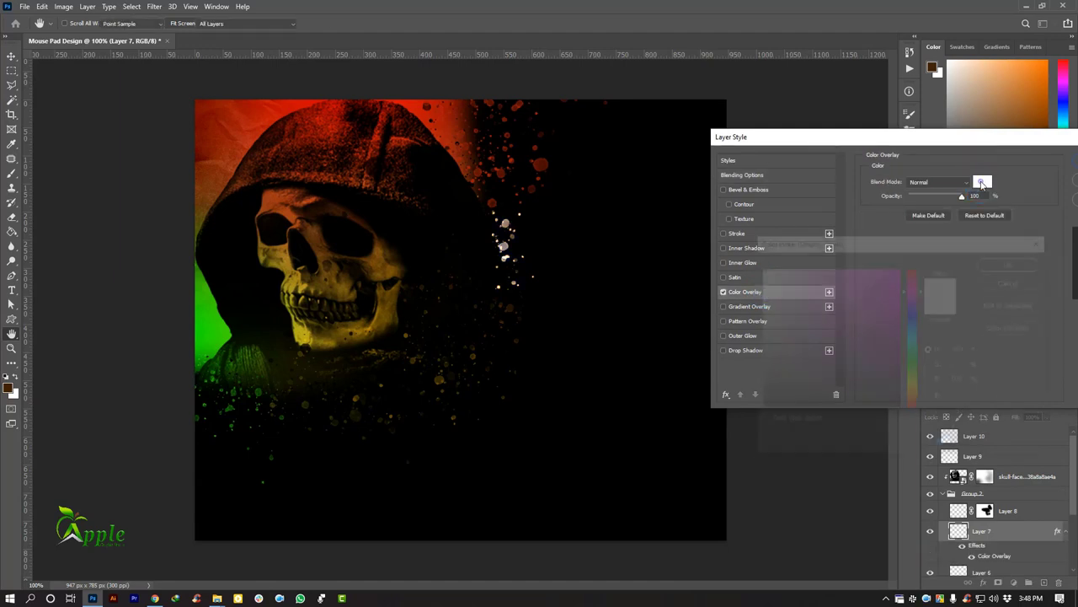
{"action": "left_click", "coordinate": [410, 101]}
{"action": "mouse_move", "coordinate": [440, 124]}
{"action": "left_mouse_down"}
{"action": "mouse_move", "coordinate": [459, 153]}
{"action": "mouse_move", "coordinate": [544, 160]}
{"action": "mouse_move", "coordinate": [406, 165]}
{"action": "mouse_move", "coordinate": [395, 140]}
{"action": "left_mouse_up"}
{"action": "left_click", "coordinate": [402, 141]}
{"action": "left_click", "coordinate": [400, 141]}
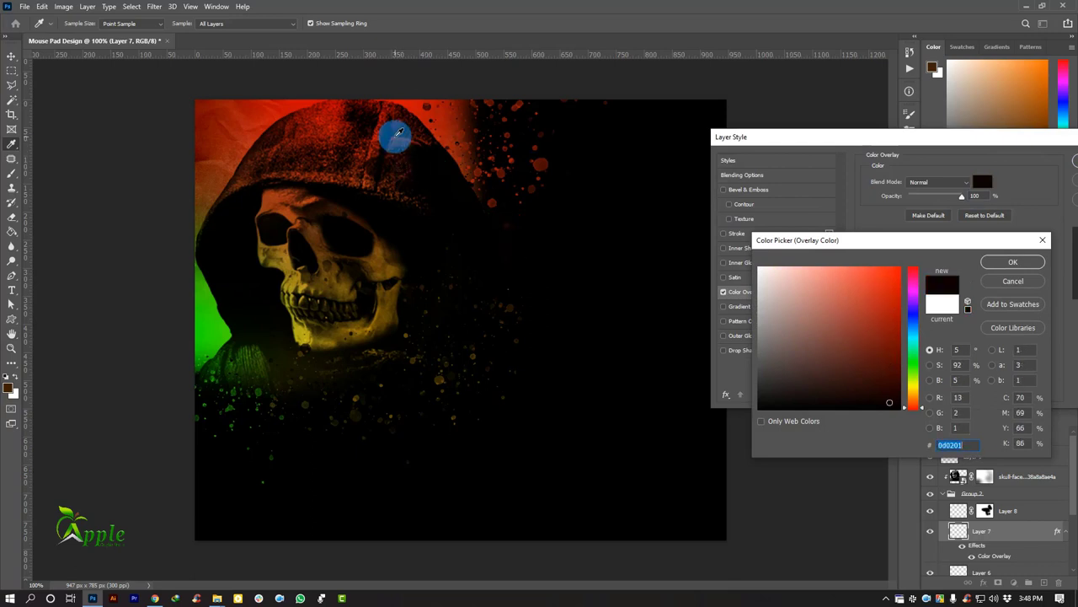
{"action": "left_click", "coordinate": [394, 141]}
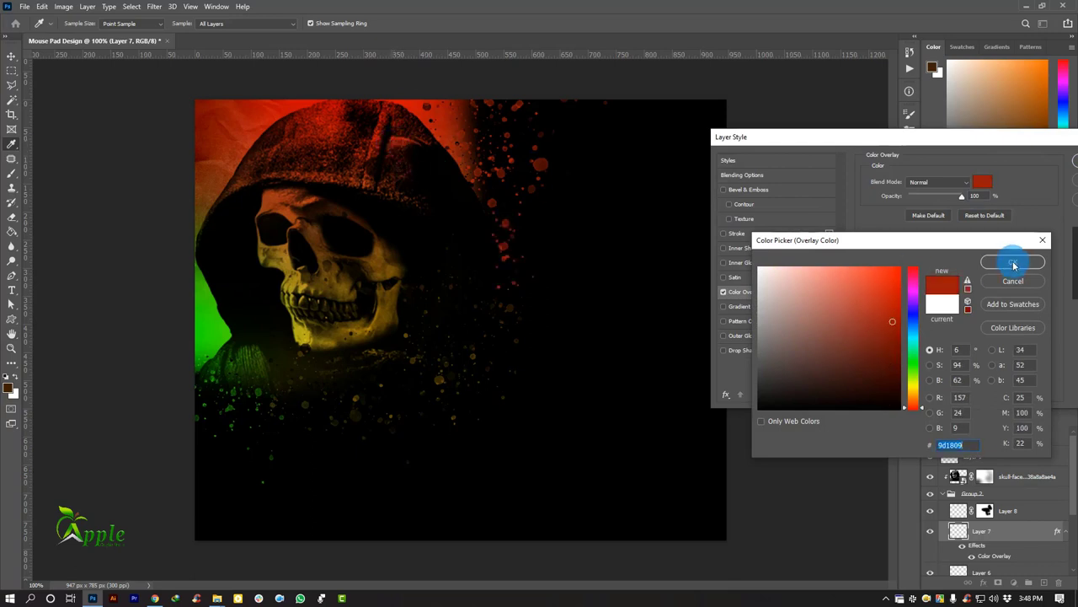
{"action": "left_click", "coordinate": [399, 150]}
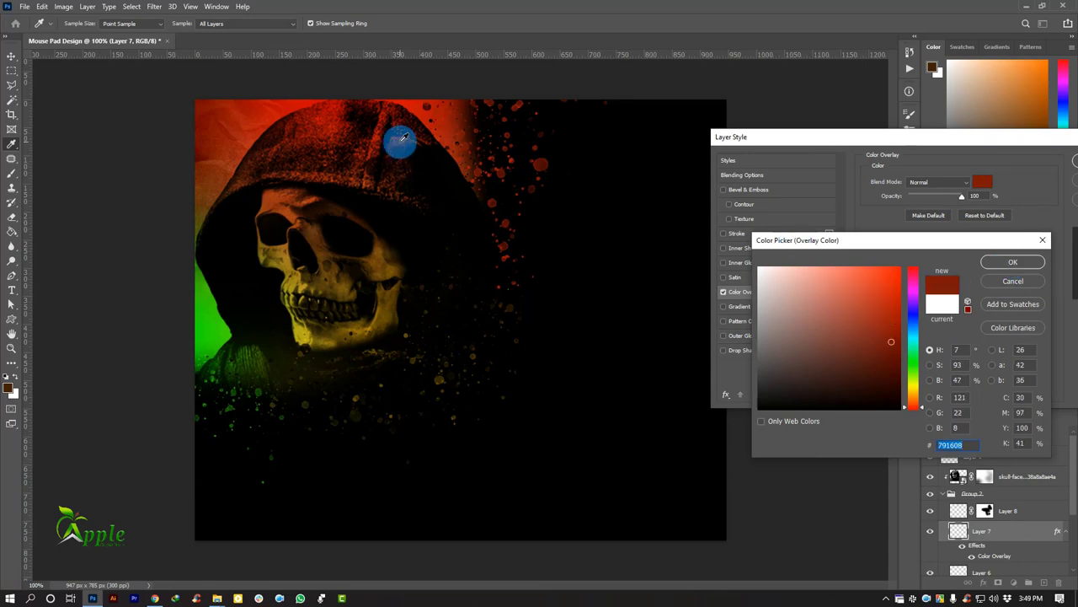
{"action": "left_click", "coordinate": [1033, 261]}
{"action": "left_click_drag", "start_coordinate": [1039, 141], "coordinate": [602, 246]}
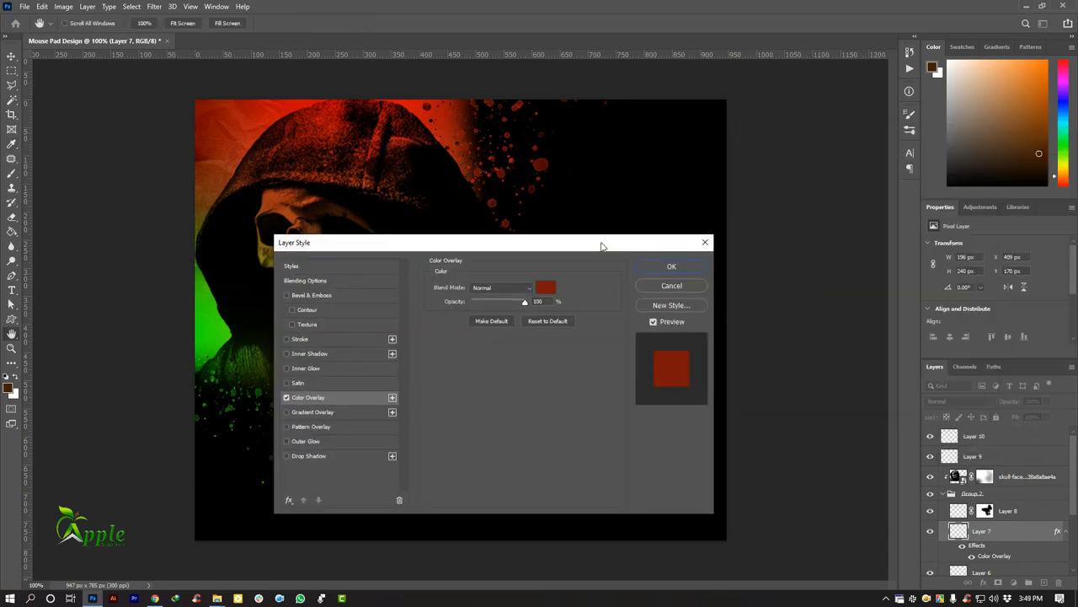
{"action": "left_click", "coordinate": [663, 269]}
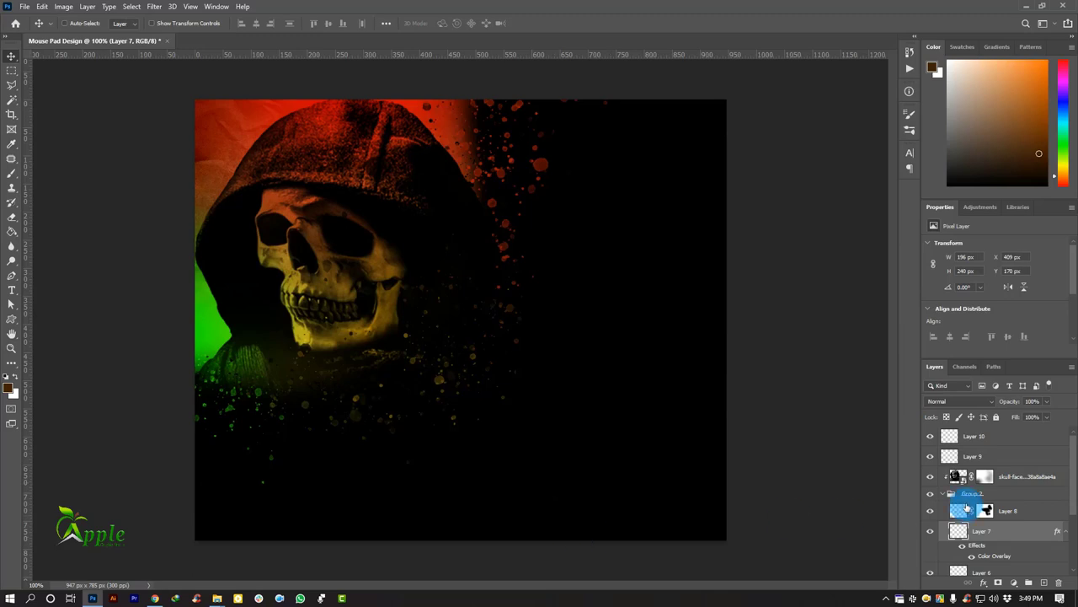
Group skull-face and Group 2 into Group 3, Layers 9 and 10 into Group 4, then start text at bottom-right.
{"action": "left_click", "coordinate": [951, 494]}
{"action": "left_click", "coordinate": [1030, 477], "text": "shift"}
{"action": "left_click_drag", "start_coordinate": [999, 496], "coordinate": [1025, 583]}
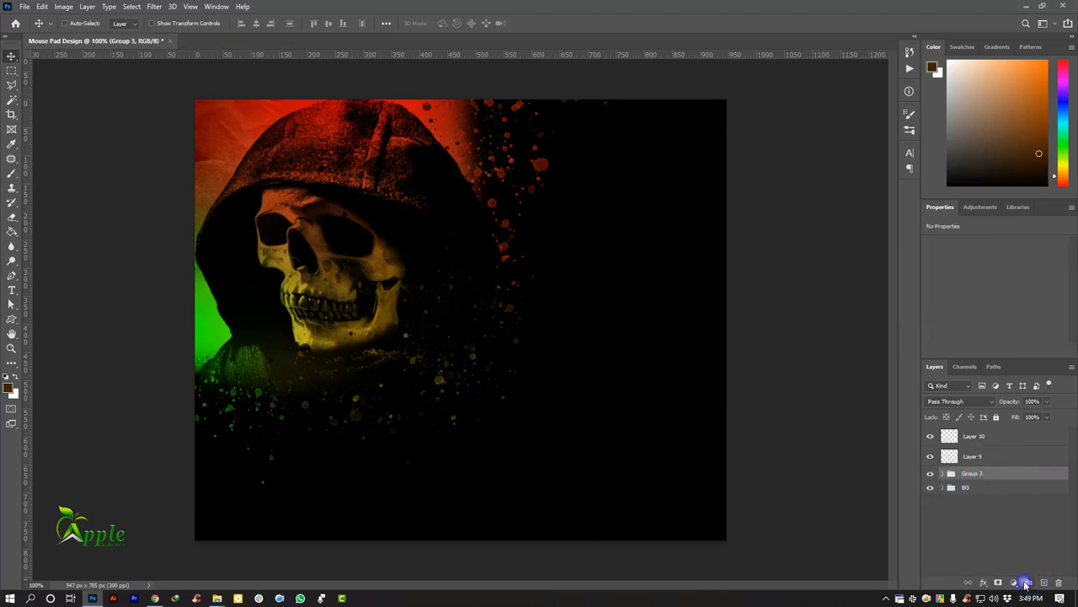
{"action": "left_click", "coordinate": [974, 436]}
{"action": "left_click", "coordinate": [974, 456], "text": "shift"}
{"action": "left_click", "coordinate": [1028, 582]}
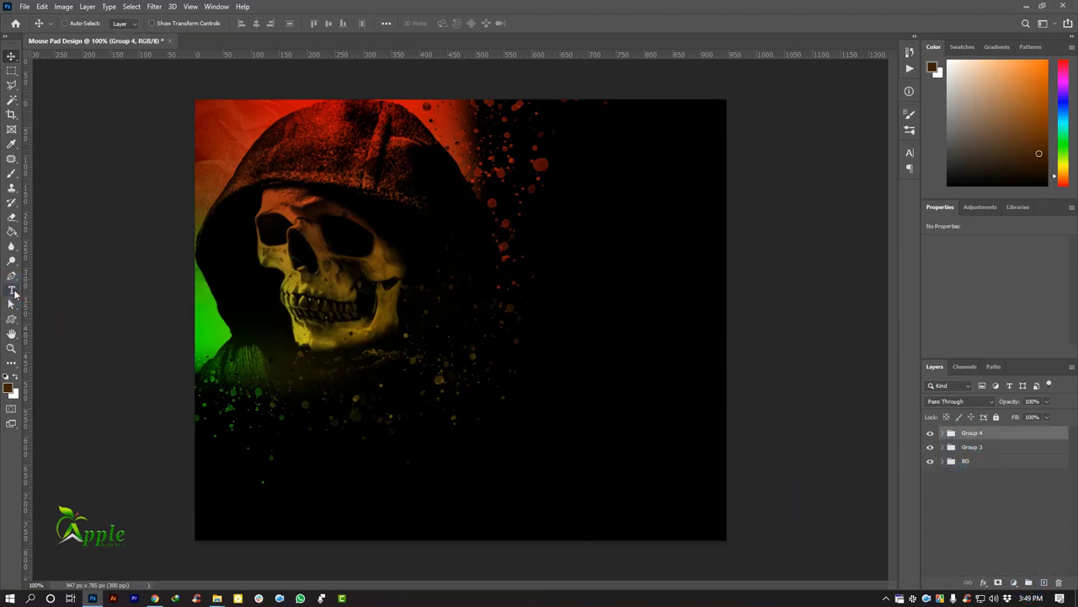
{"action": "left_click", "coordinate": [12, 290]}
{"action": "left_click", "coordinate": [529, 473]}
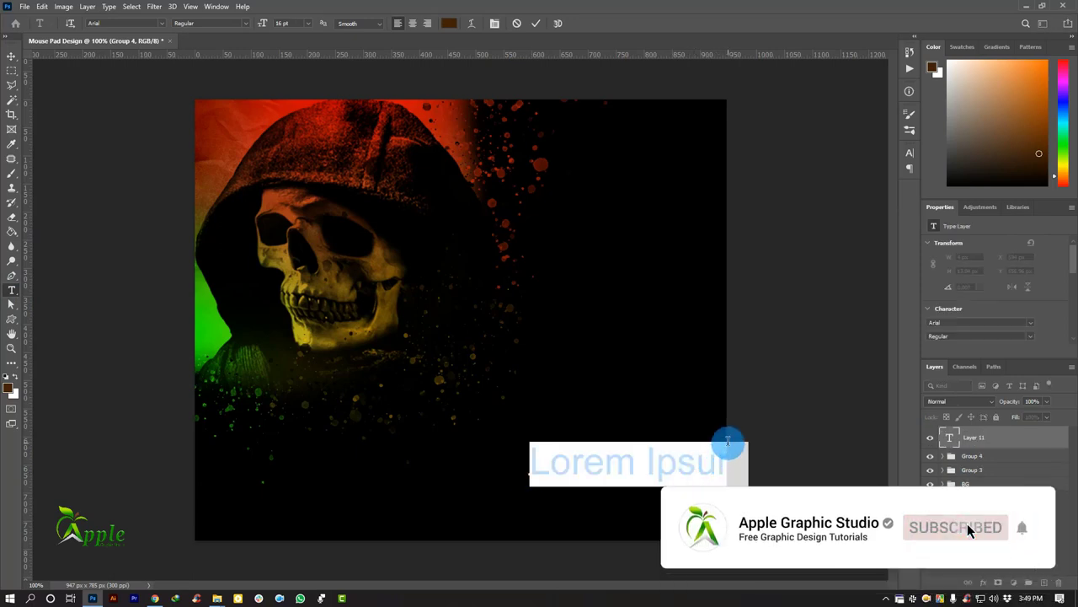
Type the name text near the bottom-right, select it all, and bring up the Character settings.
{"action": "type", "text": "Reza"}
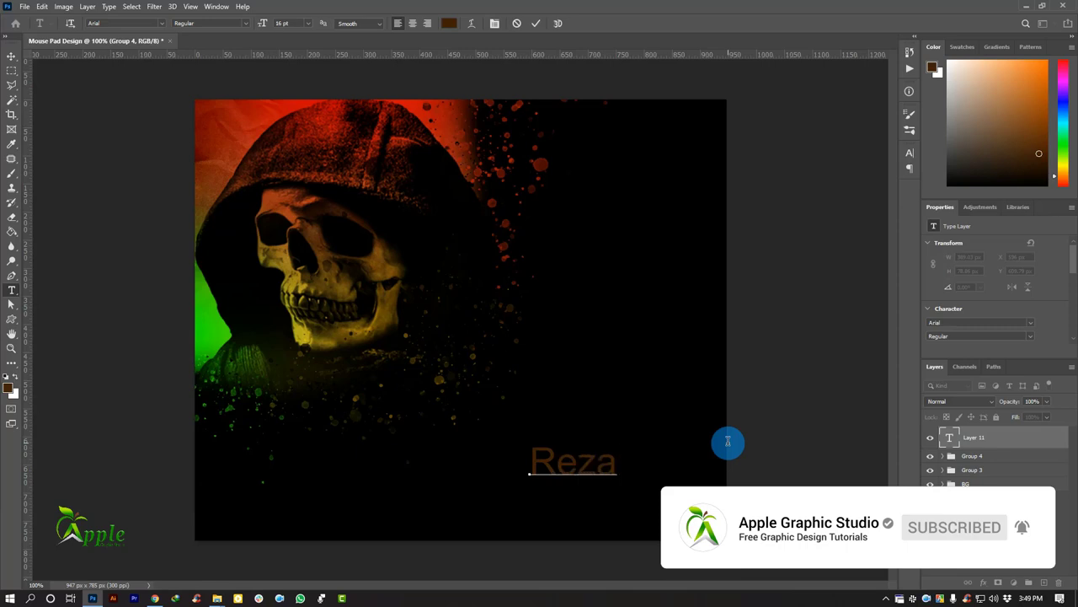
{"action": "key", "text": "ctrl+a"}
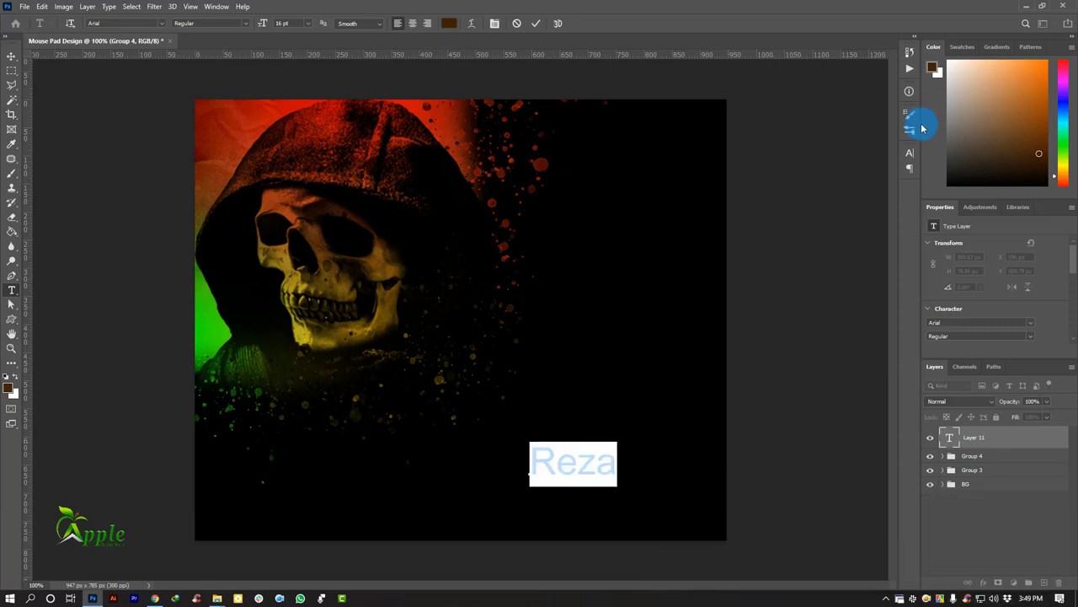
{"action": "left_click", "coordinate": [910, 153]}
Download Fiddums Family from 1001 Fonts as fiddums-family.zip and open its folder.
{"action": "left_click", "coordinate": [843, 168]}
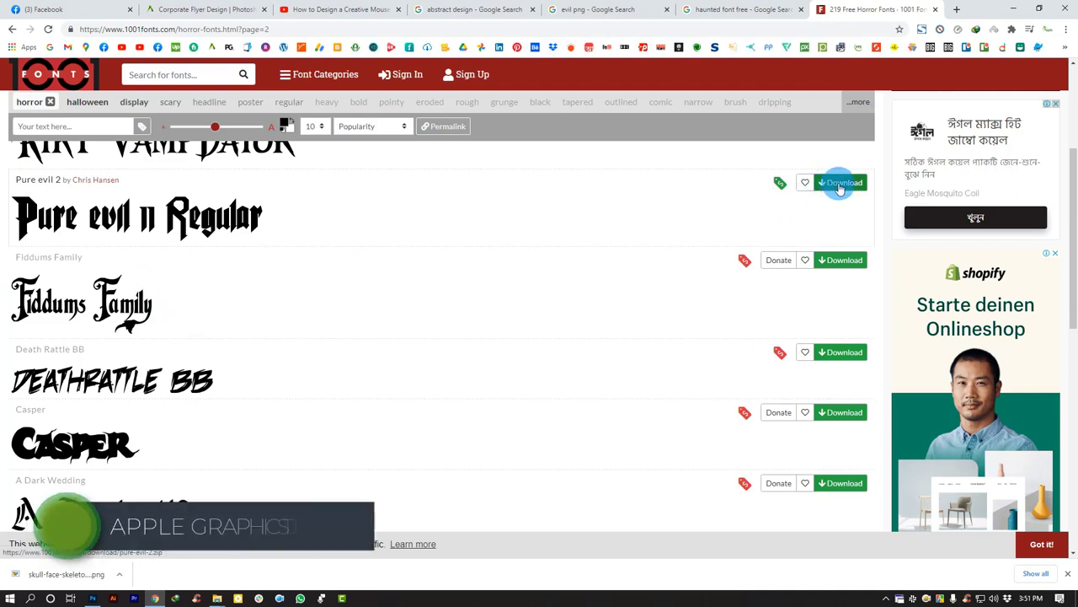
{"action": "left_click", "coordinate": [824, 261]}
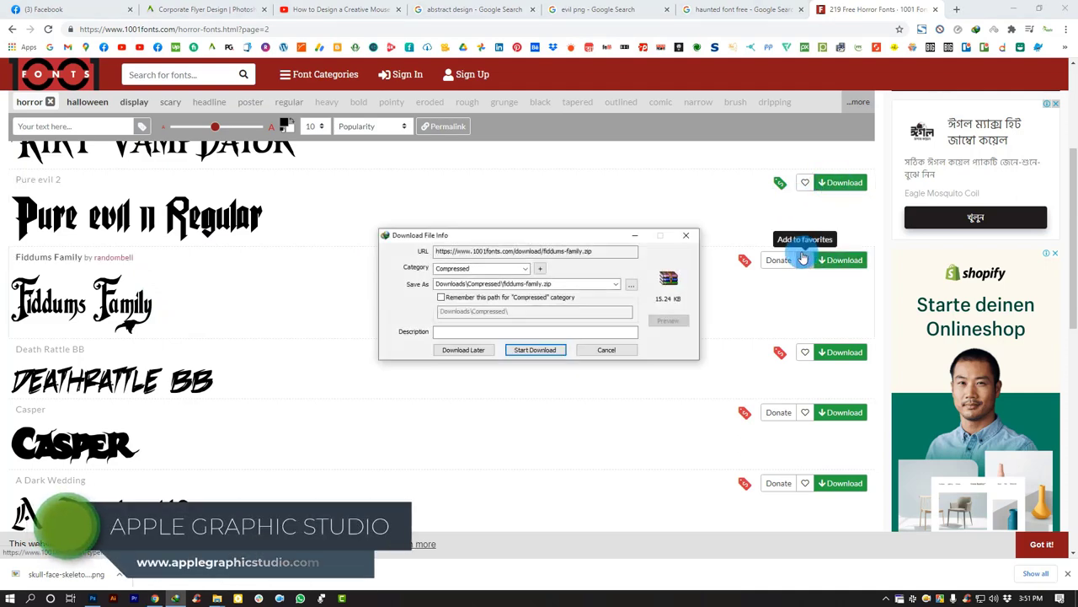
{"action": "left_click", "coordinate": [534, 349]}
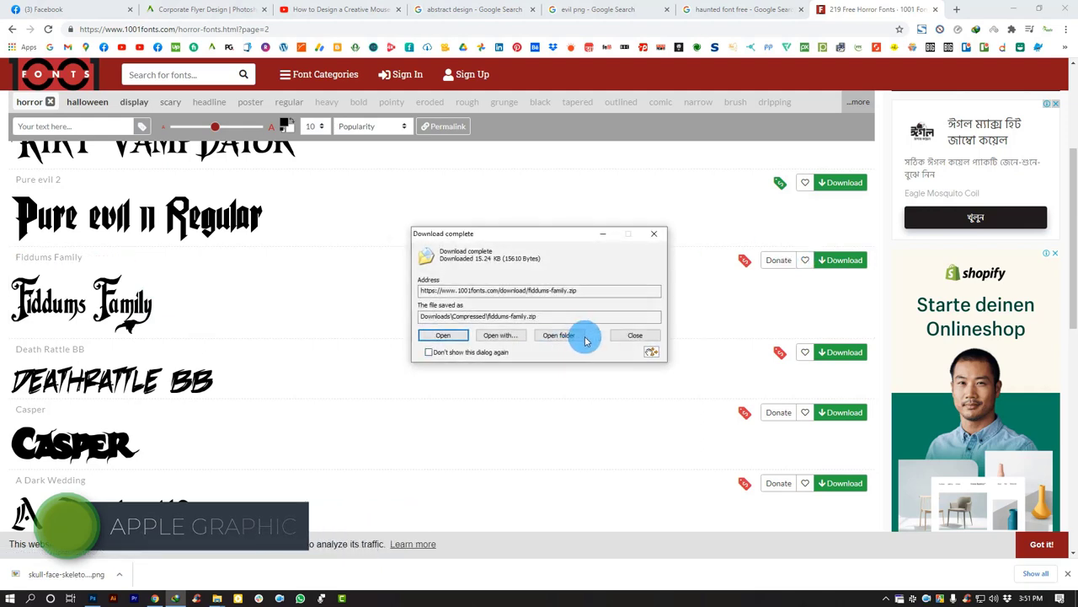
{"action": "left_click", "coordinate": [566, 335]}
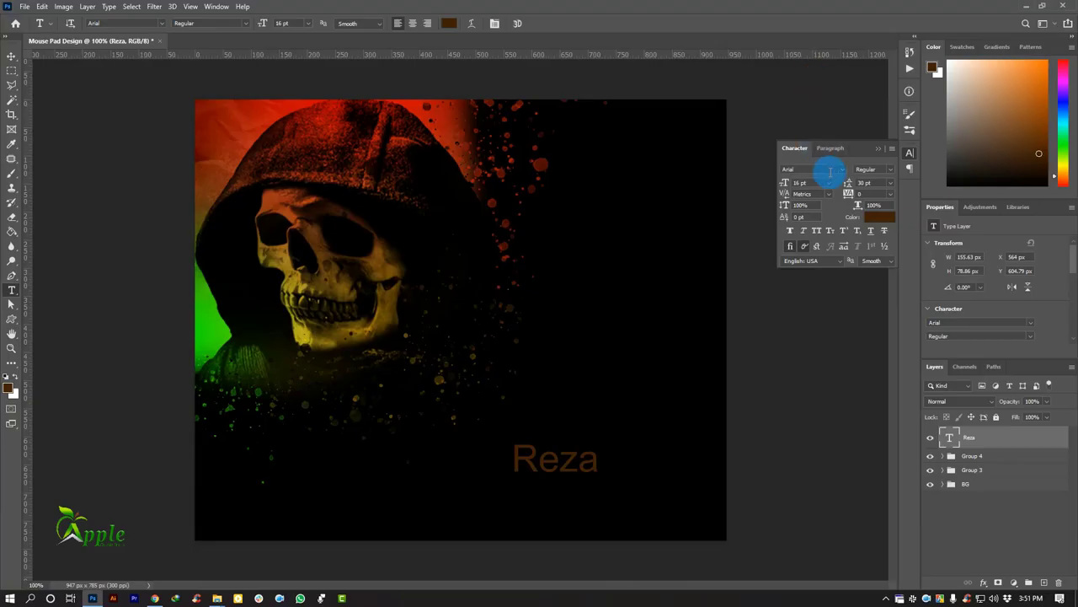
{"action": "left_click", "coordinate": [841, 169]}
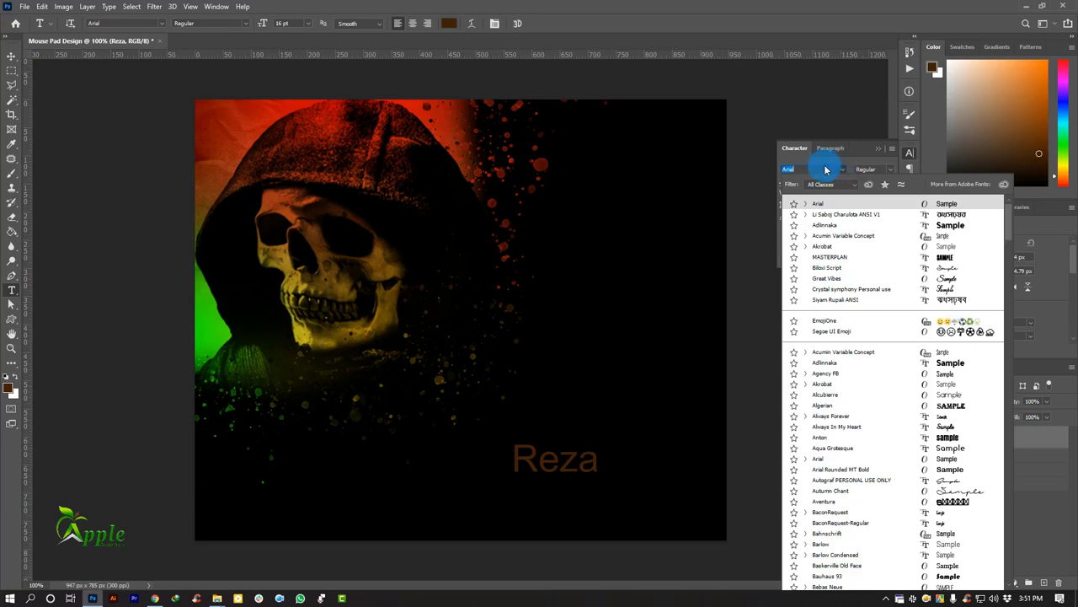
Set the name text to Fiddums Family and colour it green #34a203 sampled from the artwork's glow.
{"action": "type", "text": "f"}
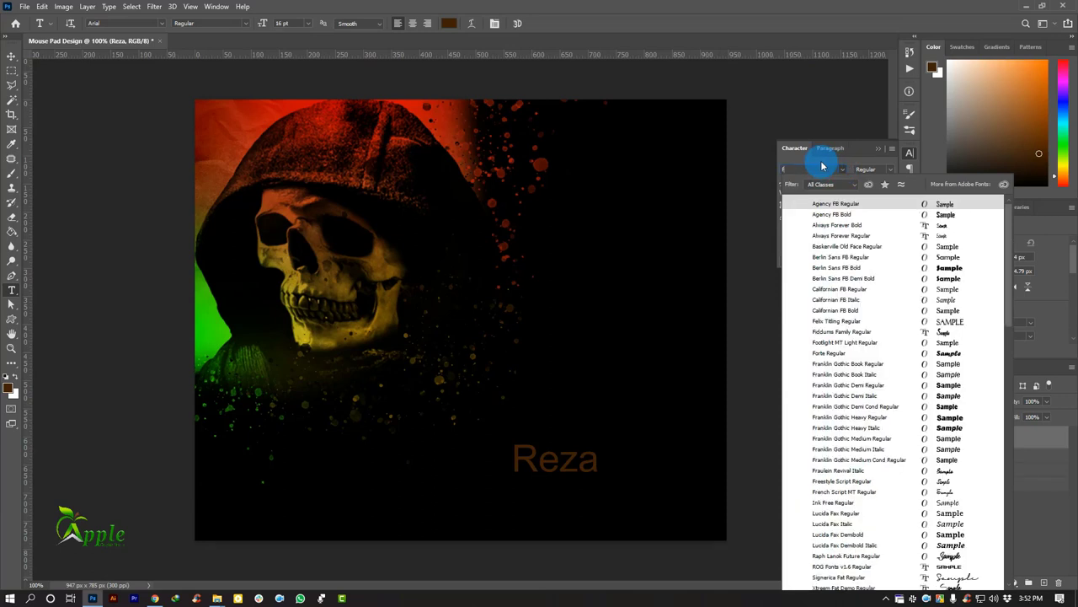
{"action": "type", "text": "iddums Family"}
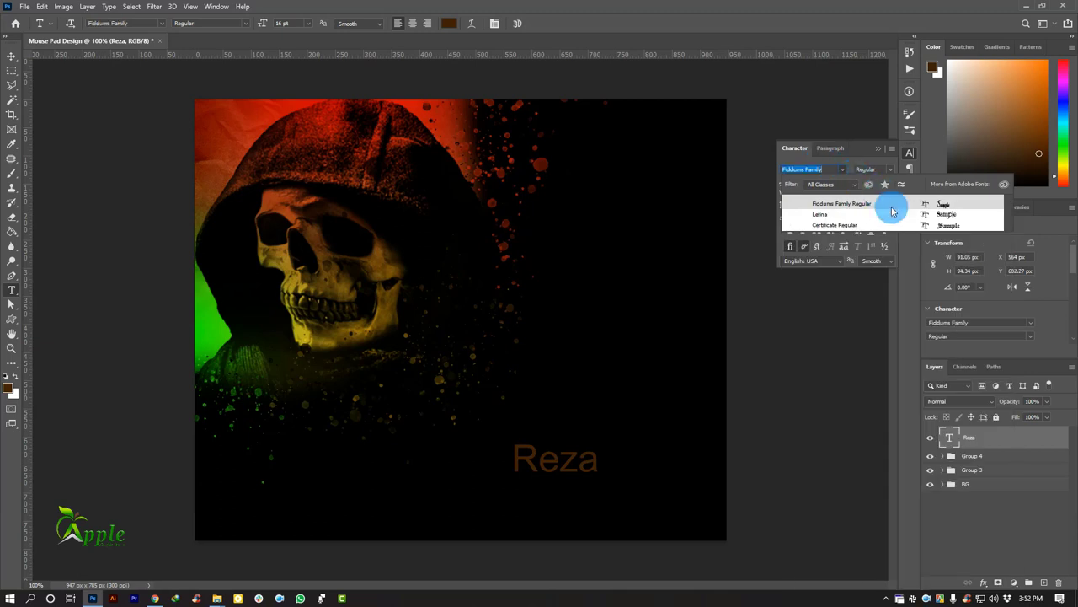
{"action": "left_click", "coordinate": [889, 203]}
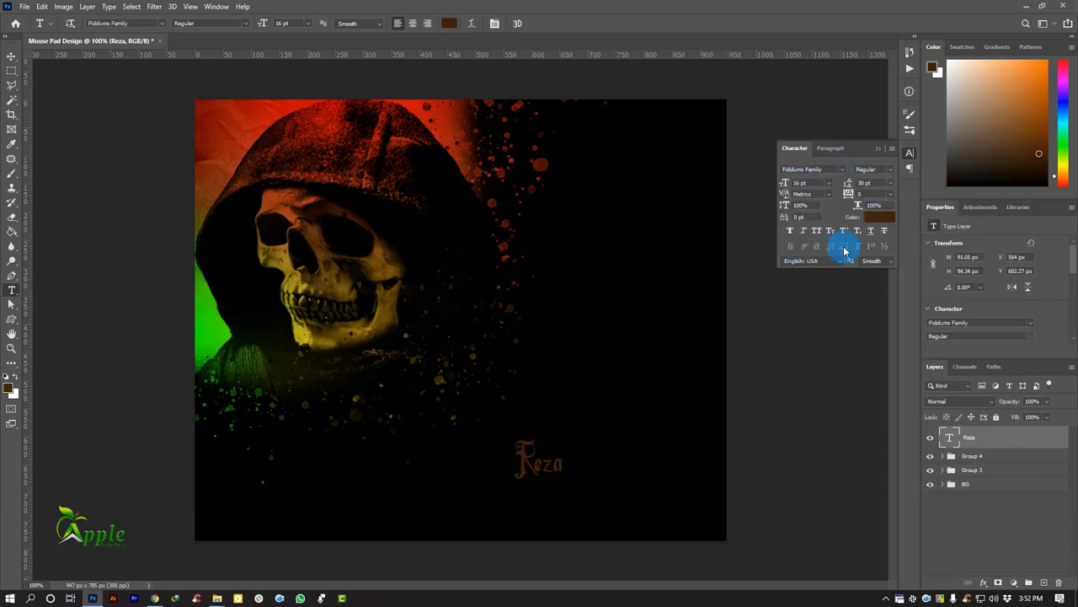
{"action": "left_click", "coordinate": [879, 219]}
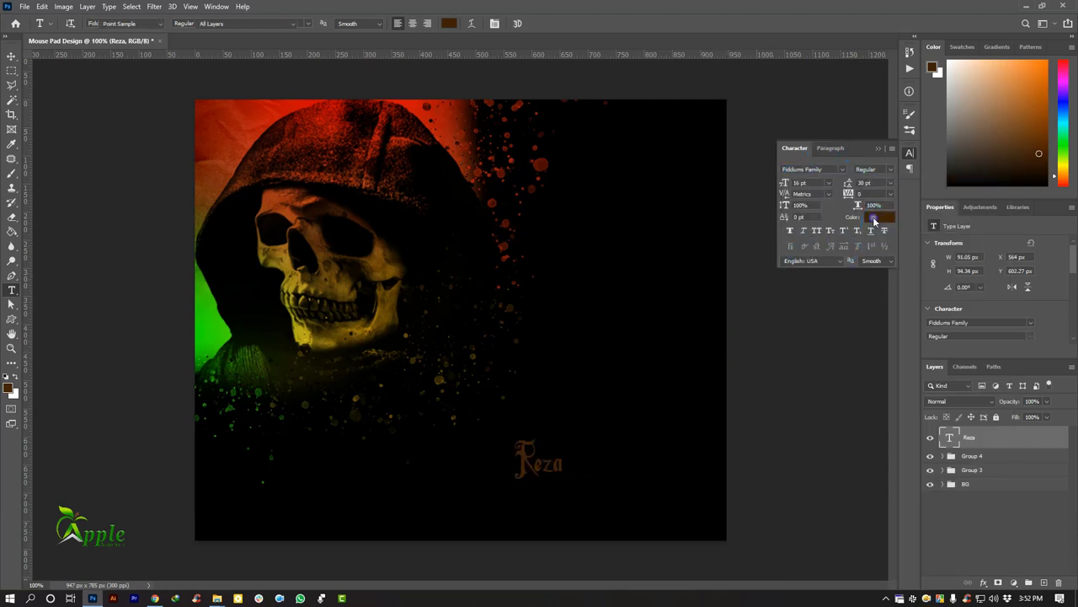
{"action": "left_click", "coordinate": [200, 270]}
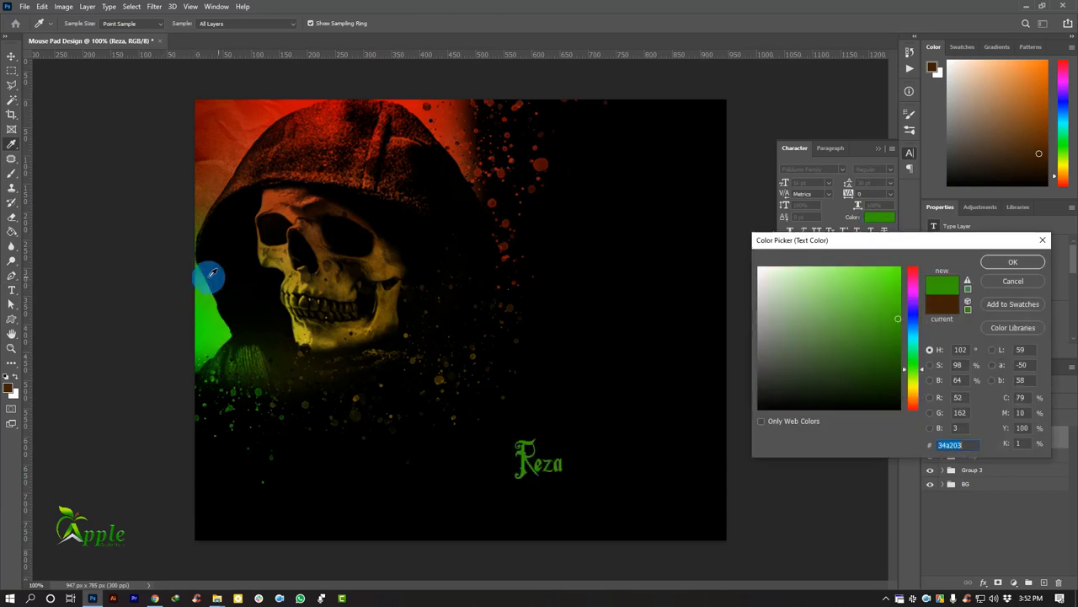
{"action": "left_click", "coordinate": [1012, 261]}
{"action": "left_click", "coordinate": [879, 149]}
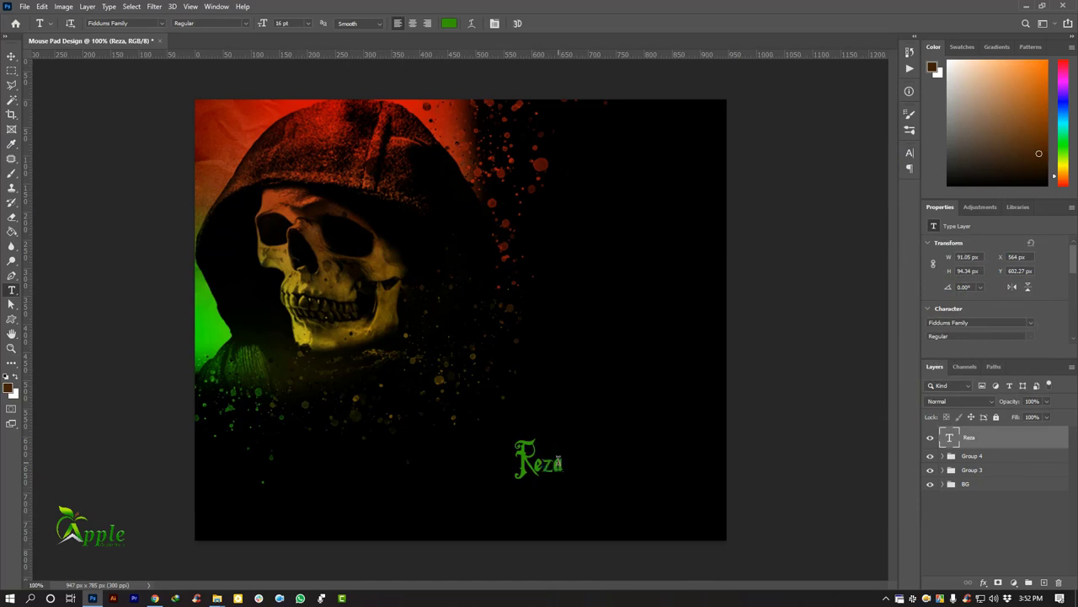
Duplicate the name text below itself and retype the copy as 'Apple Graphic Studio'.
{"action": "left_click", "coordinate": [10, 58]}
{"action": "mouse_move", "coordinate": [576, 442]}
{"action": "left_mouse_down"}
{"action": "mouse_move", "coordinate": [683, 456]}
{"action": "mouse_move", "coordinate": [663, 514]}
{"action": "left_mouse_up"}
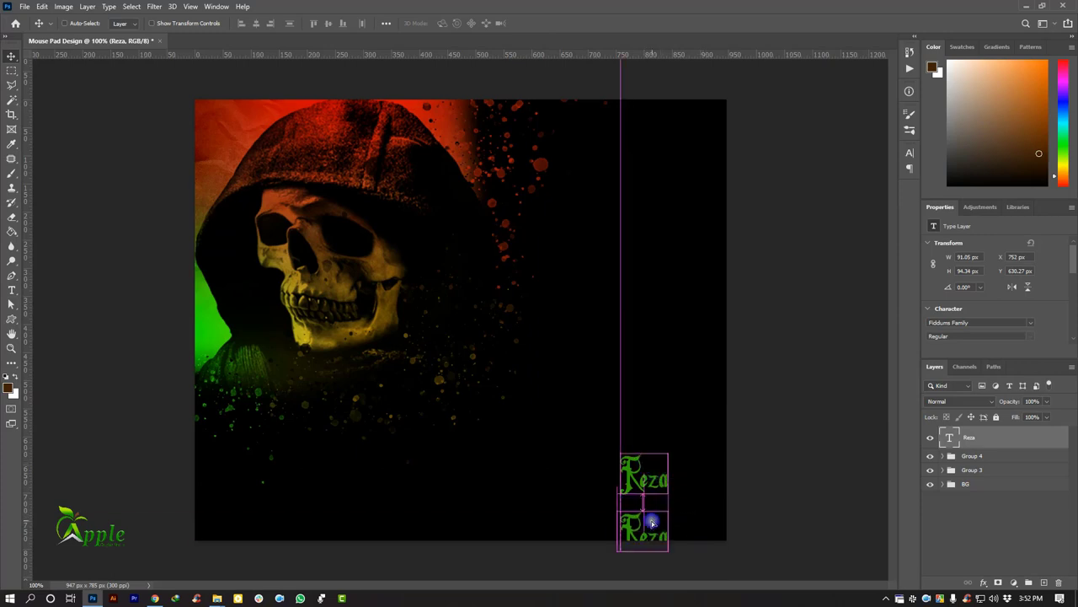
{"action": "left_click", "coordinate": [12, 290]}
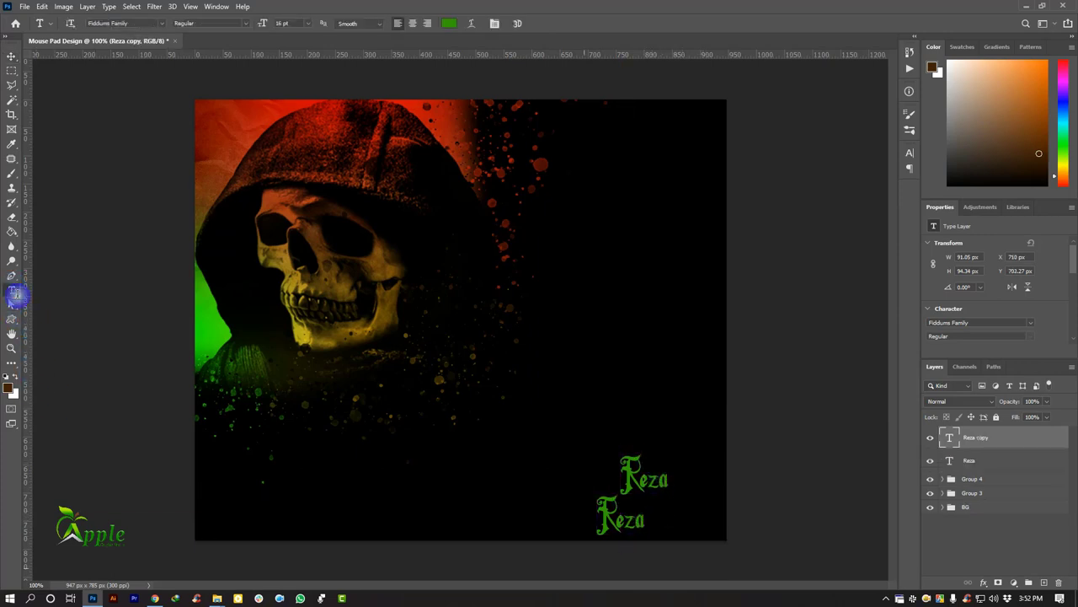
{"action": "left_click", "coordinate": [605, 527]}
{"action": "left_click_drag", "start_coordinate": [605, 526], "coordinate": [665, 536]}
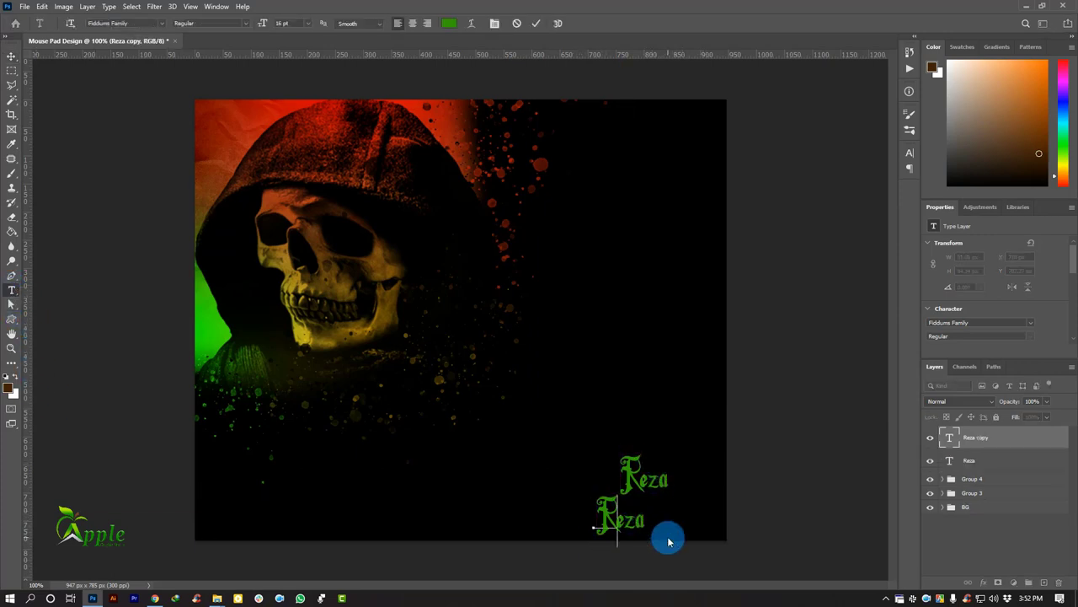
{"action": "type", "text": "Apple Graphi"}
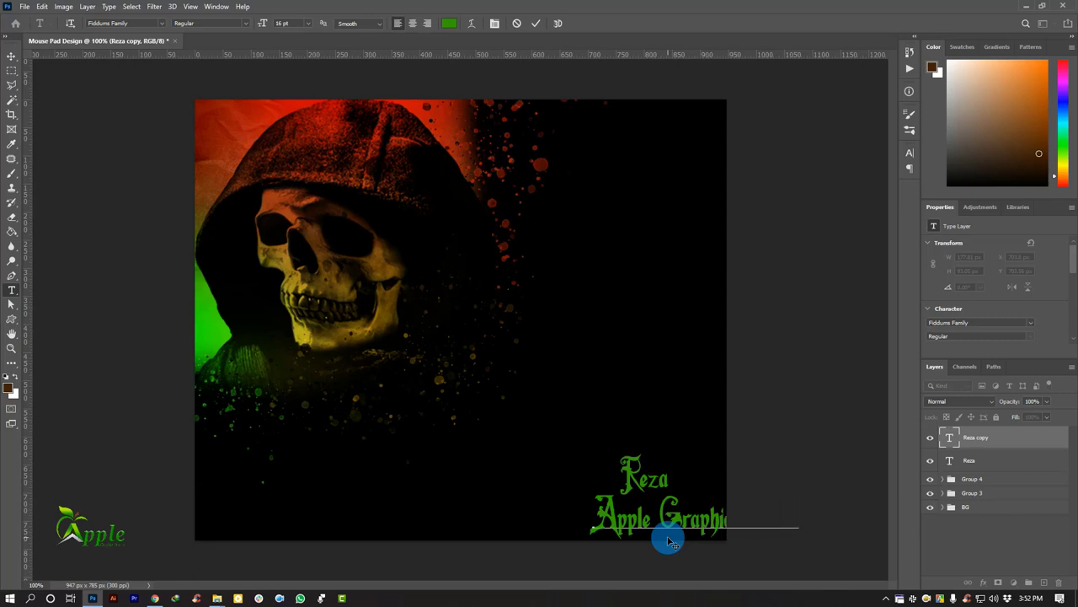
{"action": "left_click", "coordinate": [536, 22]}
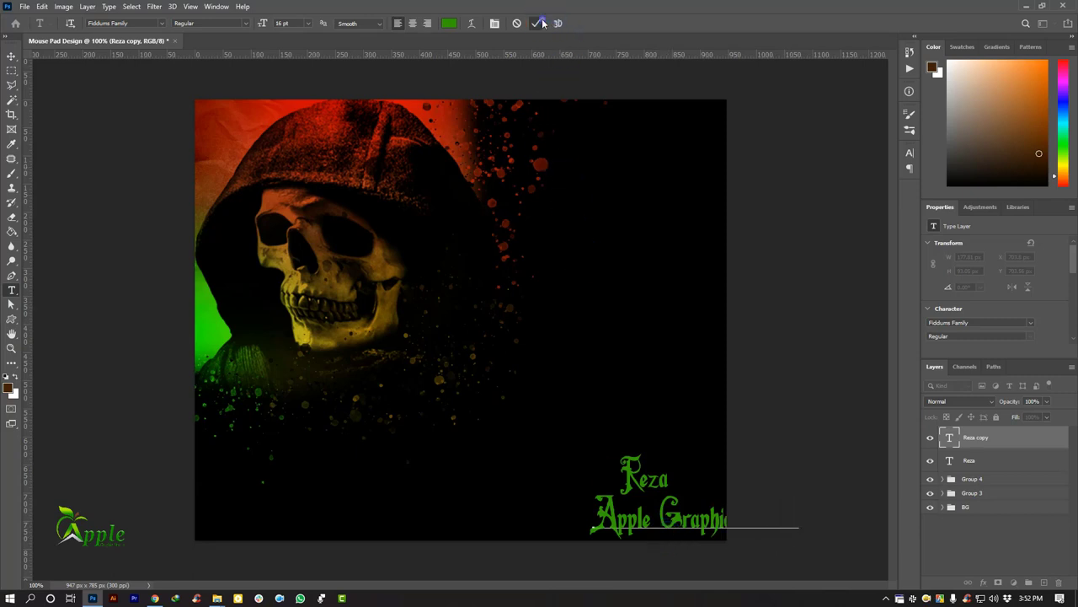
Align the name above Apple Graphic Studio in the corner and scale the second line to about 69%.
{"action": "left_click", "coordinate": [12, 55]}
{"action": "left_click_drag", "start_coordinate": [895, 441], "coordinate": [800, 434]}
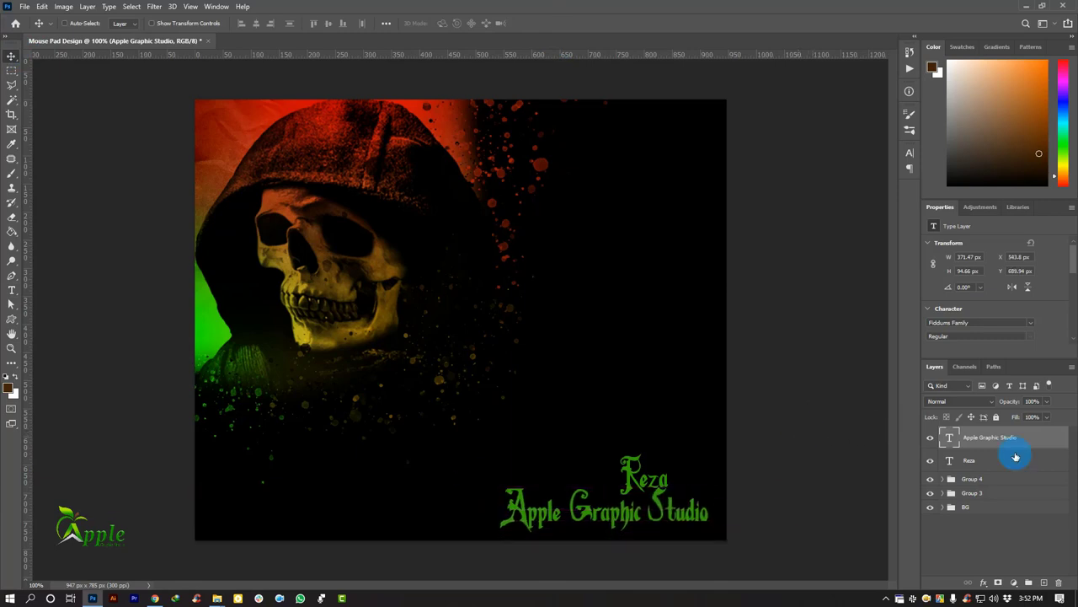
{"action": "left_click", "coordinate": [980, 466]}
{"action": "left_click_drag", "start_coordinate": [746, 457], "coordinate": [765, 436]}
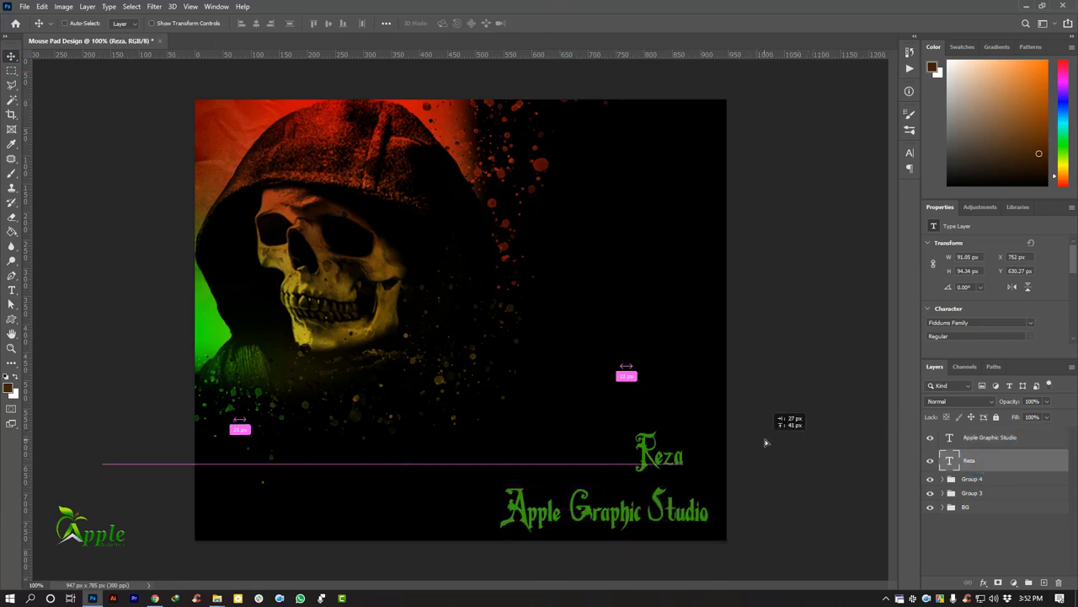
{"action": "left_click", "coordinate": [990, 440]}
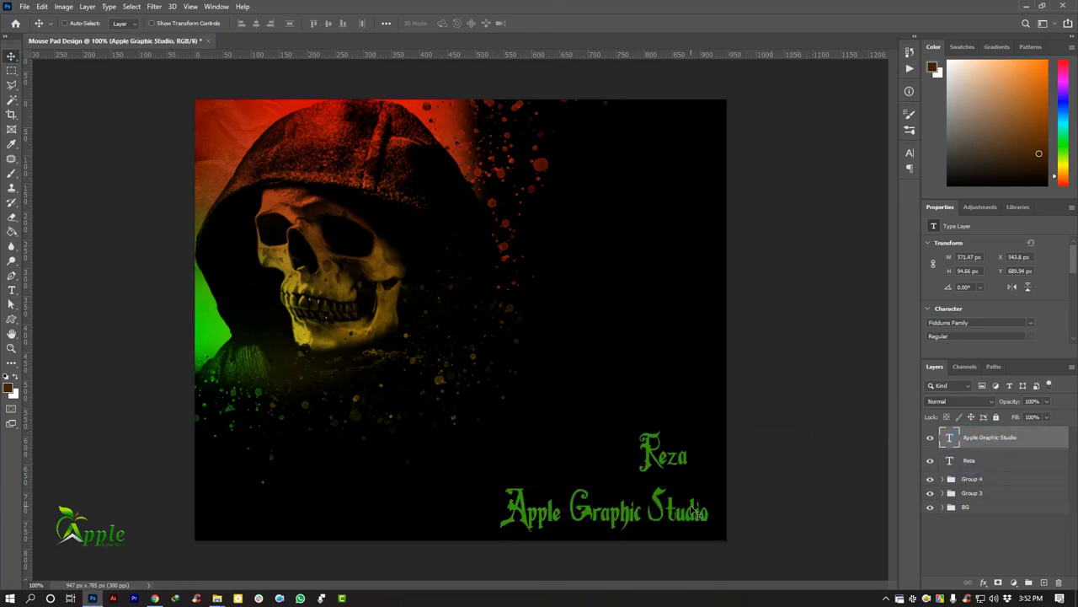
{"action": "left_click_drag", "start_coordinate": [704, 509], "coordinate": [703, 489]}
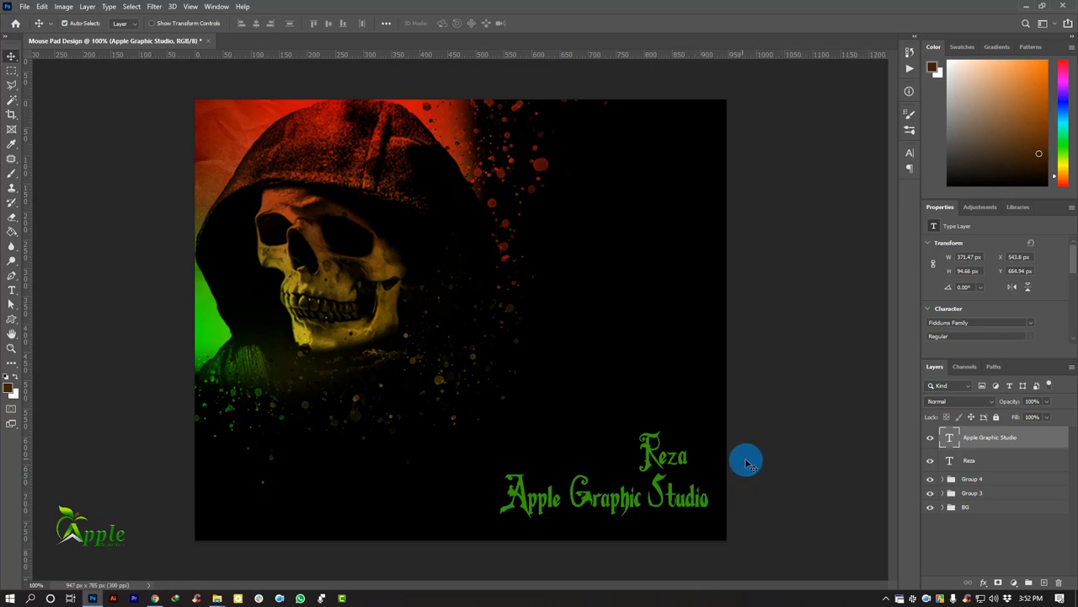
{"action": "key", "text": "ctrl+t"}
{"action": "left_click_drag", "start_coordinate": [498, 473], "coordinate": [563, 489]}
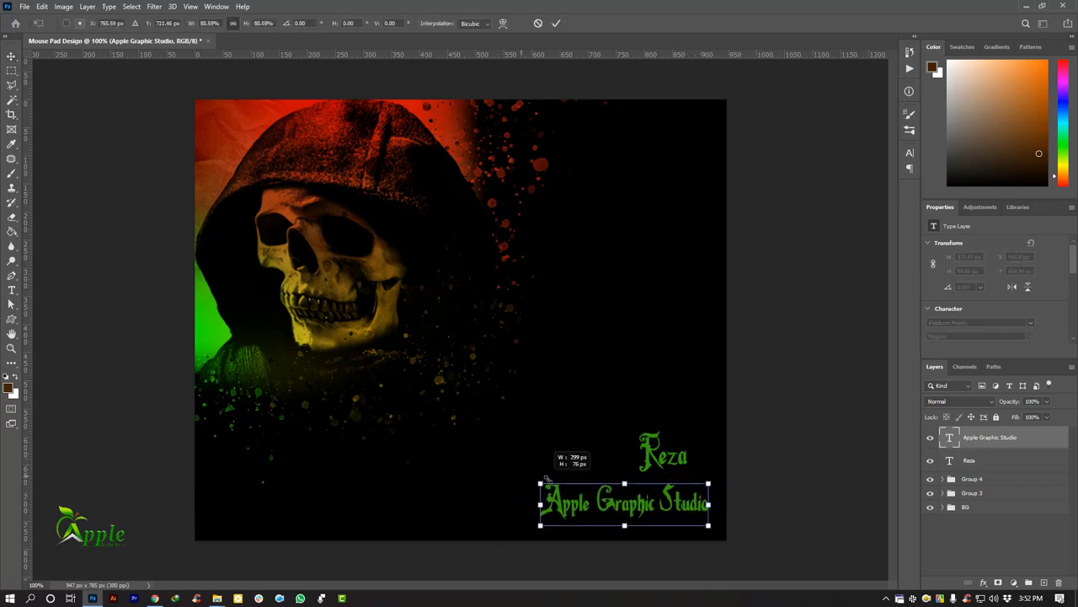
Apply the smaller size and nudge Apple Graphic Studio up-left just under the name.
{"action": "left_click", "coordinate": [556, 23]}
{"action": "left_click_drag", "start_coordinate": [725, 504], "coordinate": [714, 493]}
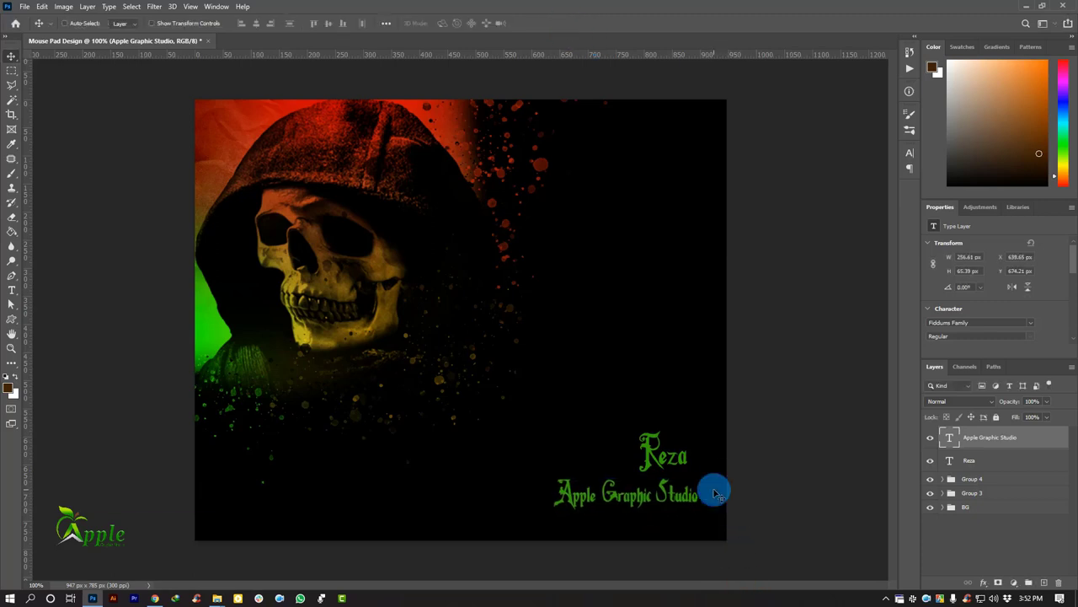
{"action": "key", "text": "shift+Left"}
{"action": "key", "text": "Left"}
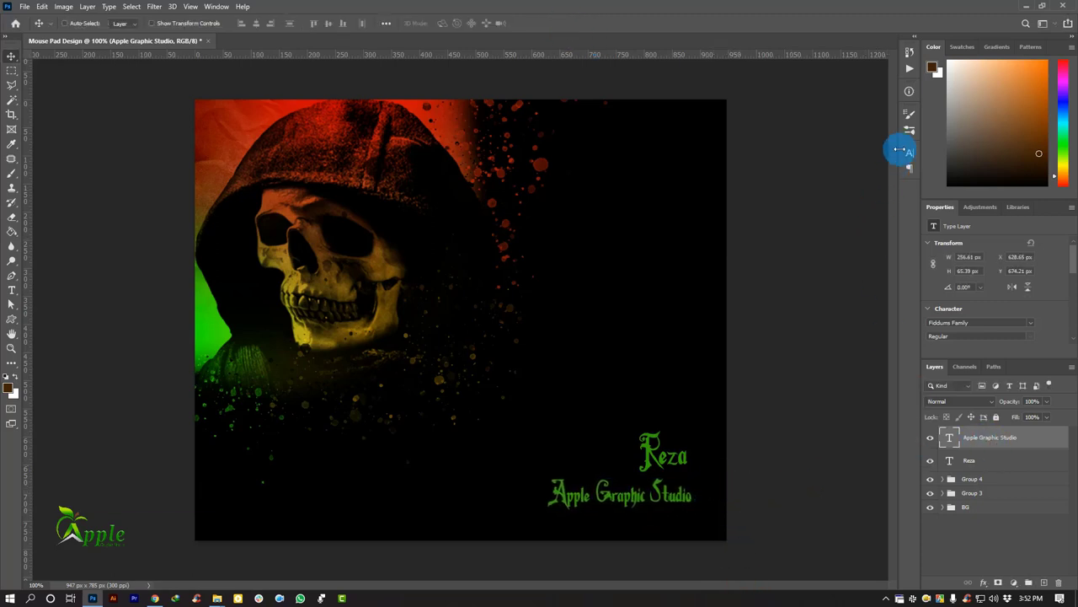
Recolour Apple Graphic Studio white (#ffffff) in the Character settings, then select the name layer.
{"action": "left_click", "coordinate": [910, 153]}
{"action": "left_click", "coordinate": [886, 217]}
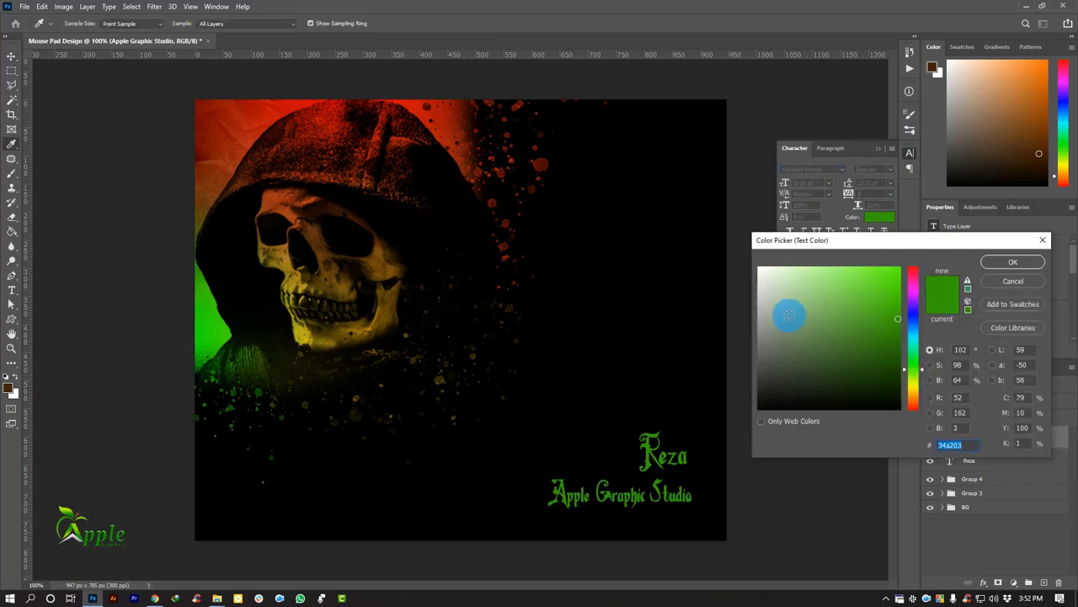
{"action": "left_click_drag", "start_coordinate": [790, 314], "coordinate": [714, 256]}
{"action": "left_click", "coordinate": [1013, 263]}
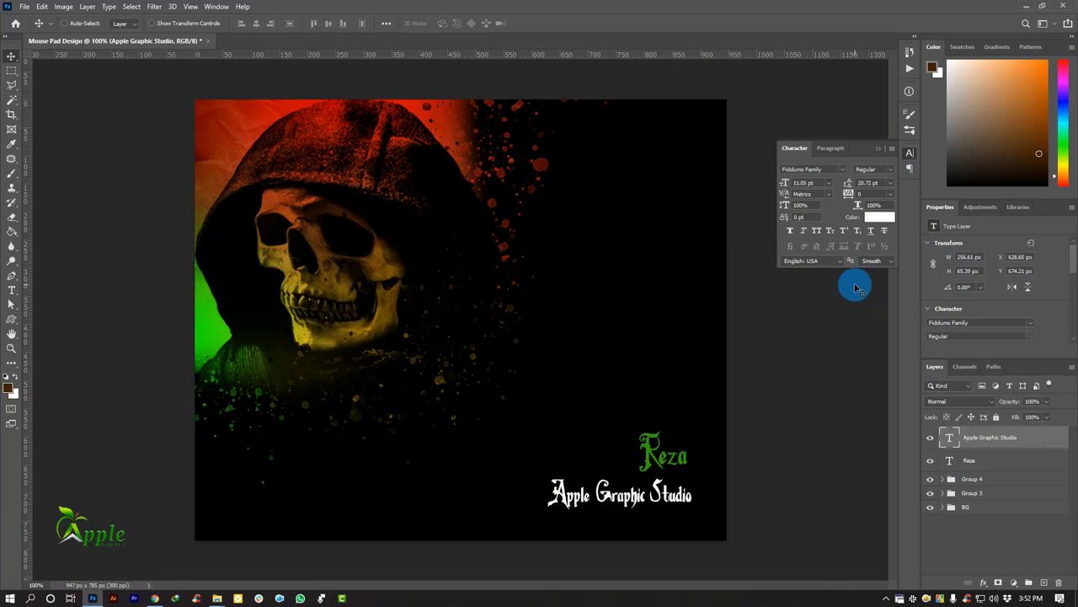
{"action": "left_click", "coordinate": [878, 148]}
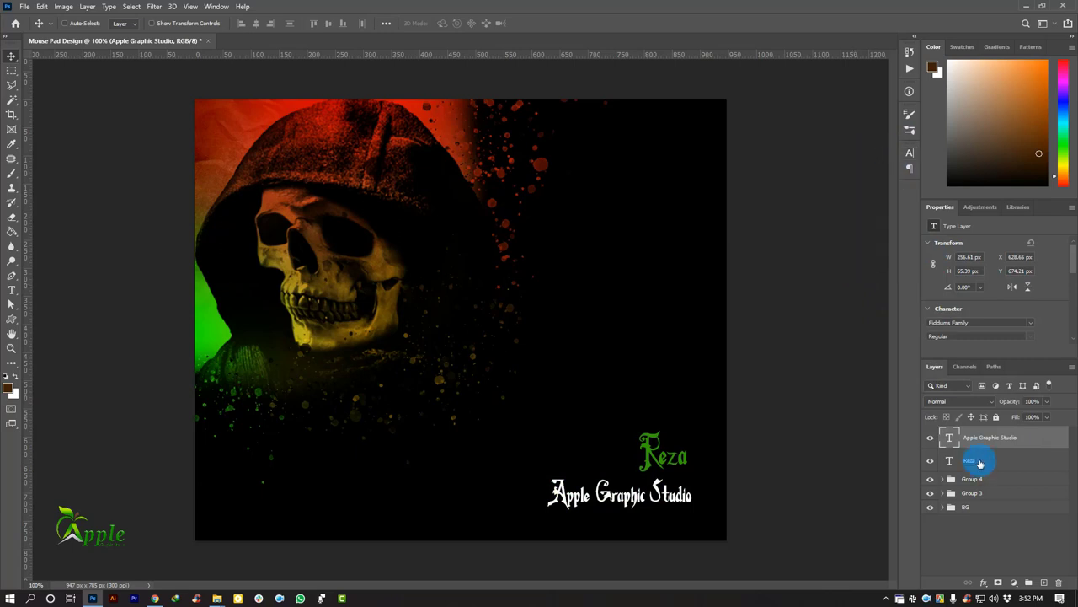
{"action": "left_click", "coordinate": [979, 463]}
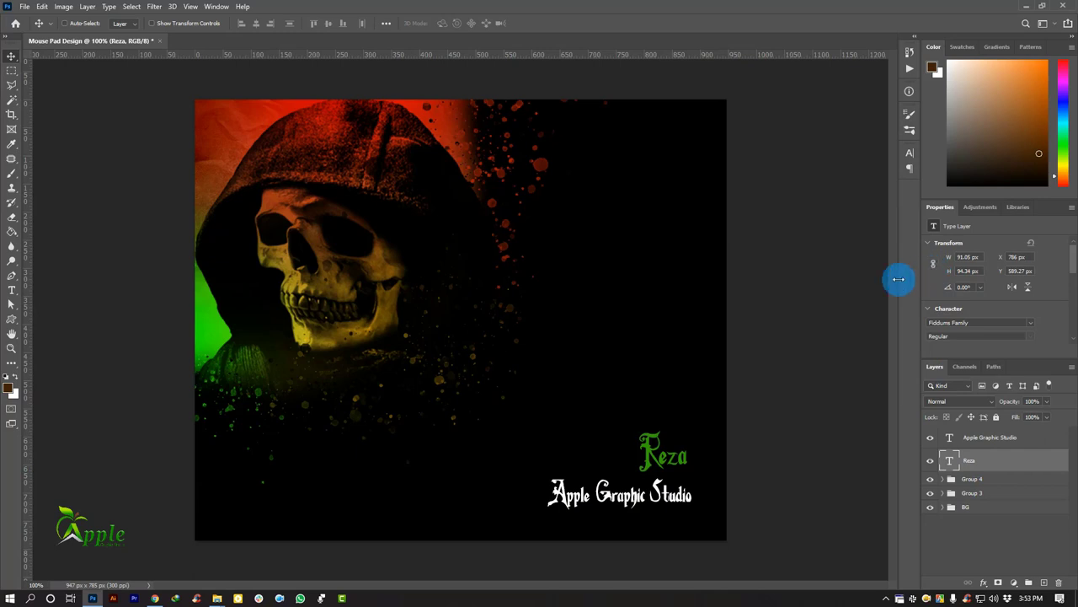
Revert Apple Graphic Studio to green and select the Reza text layer.
{"action": "key", "text": "ctrl+z"}
{"action": "right_click", "coordinate": [674, 457]}
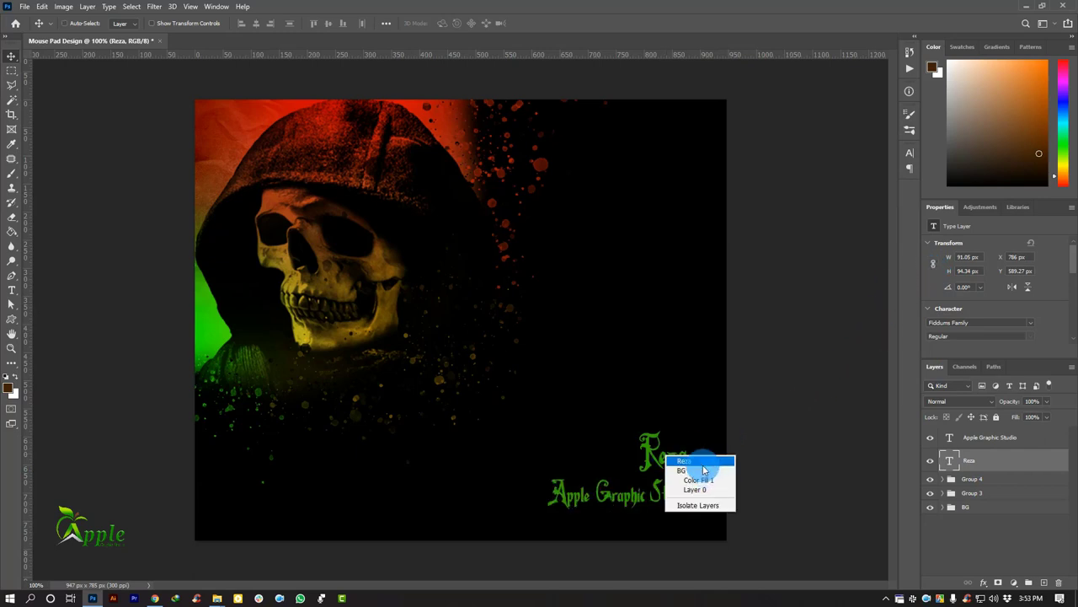
{"action": "left_click", "coordinate": [697, 460]}
Set the Reza text colour to white and its font to Algerian.
{"action": "left_click", "coordinate": [910, 155]}
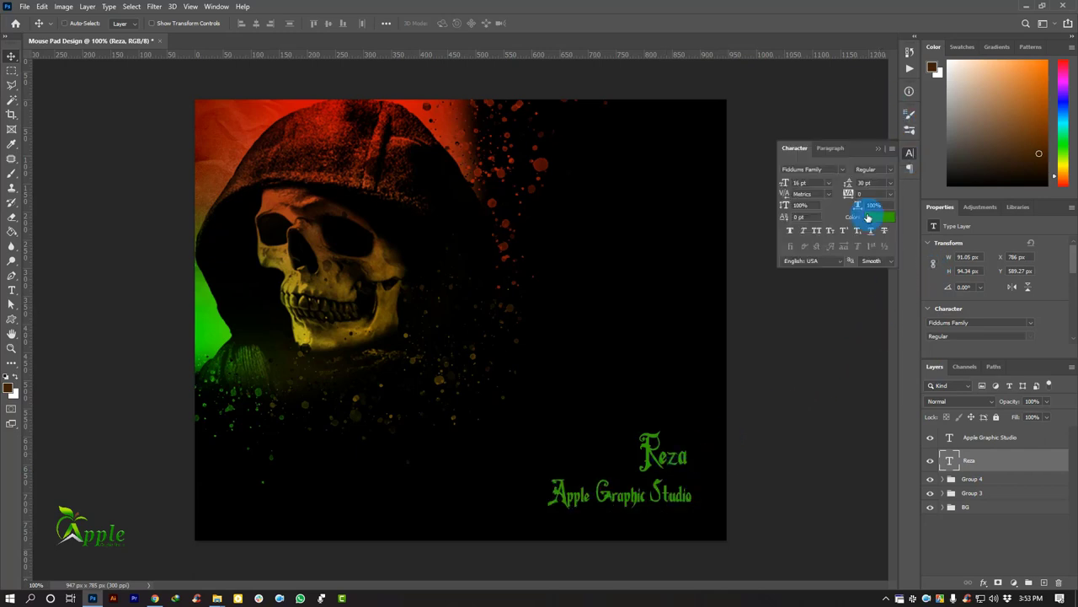
{"action": "left_click", "coordinate": [871, 216]}
{"action": "left_click_drag", "start_coordinate": [771, 291], "coordinate": [713, 250]}
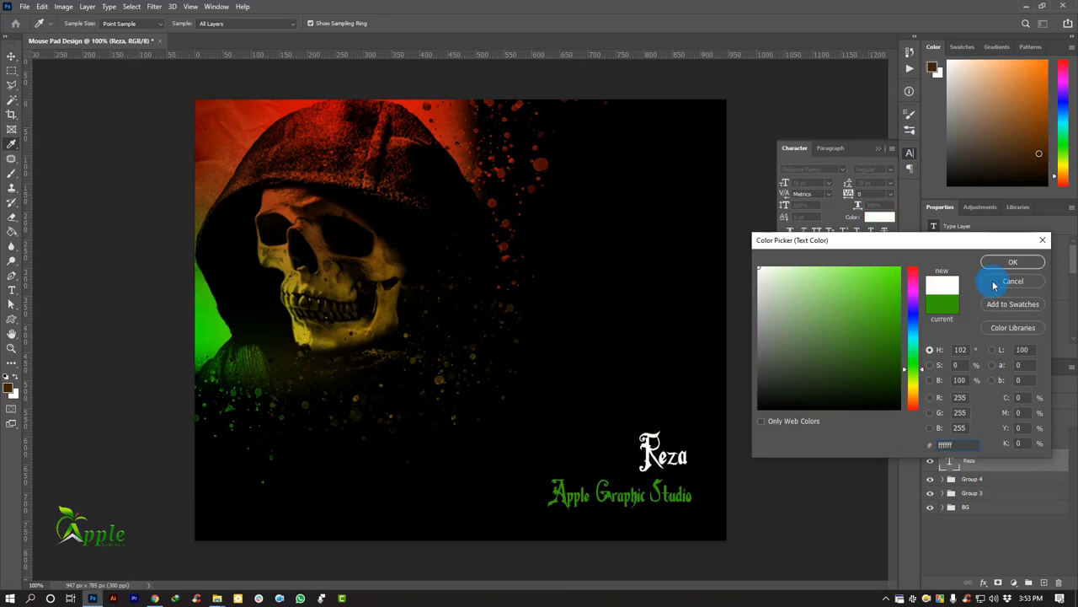
{"action": "left_click", "coordinate": [1014, 263]}
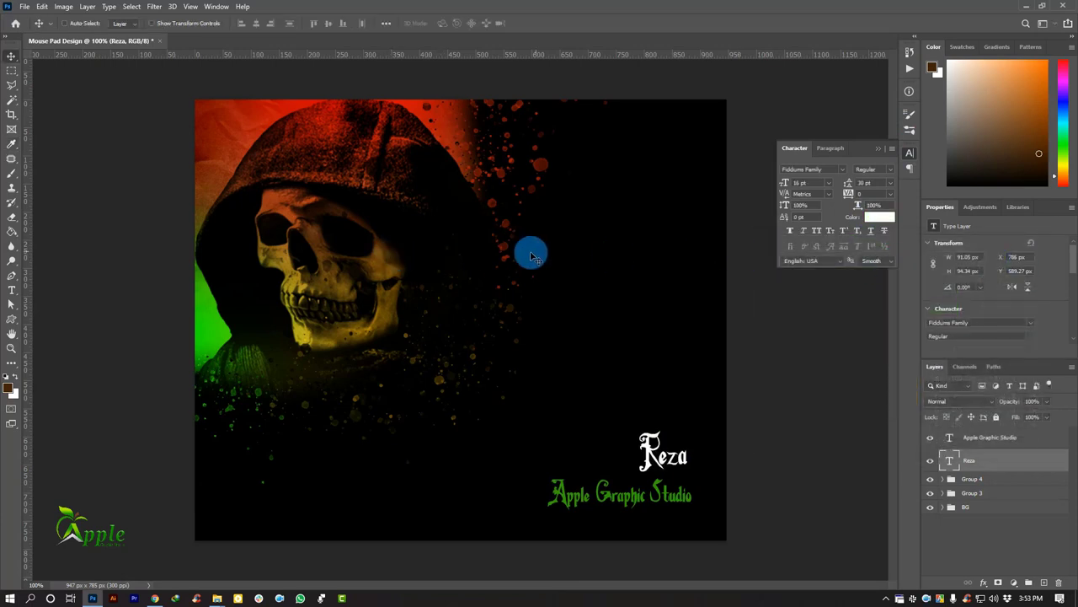
{"action": "left_click", "coordinate": [842, 169]}
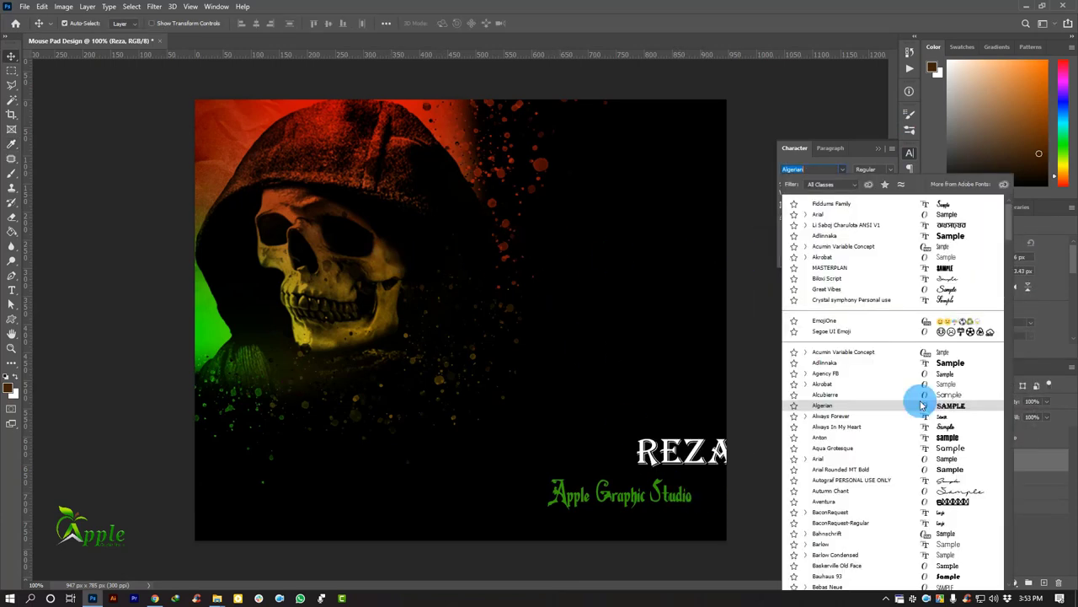
{"action": "left_click", "coordinate": [920, 408]}
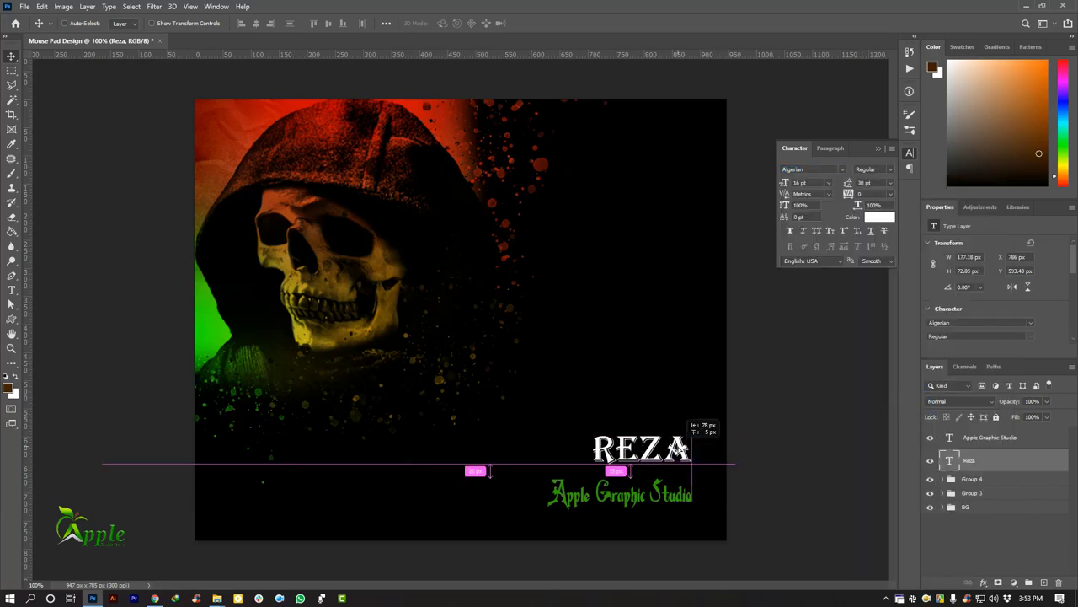
Scale REZA down to about 39% with Free Transform and place it above Apple Graphic Studio.
{"action": "left_click_drag", "start_coordinate": [723, 448], "coordinate": [677, 444]}
{"action": "left_click", "coordinate": [41, 6]}
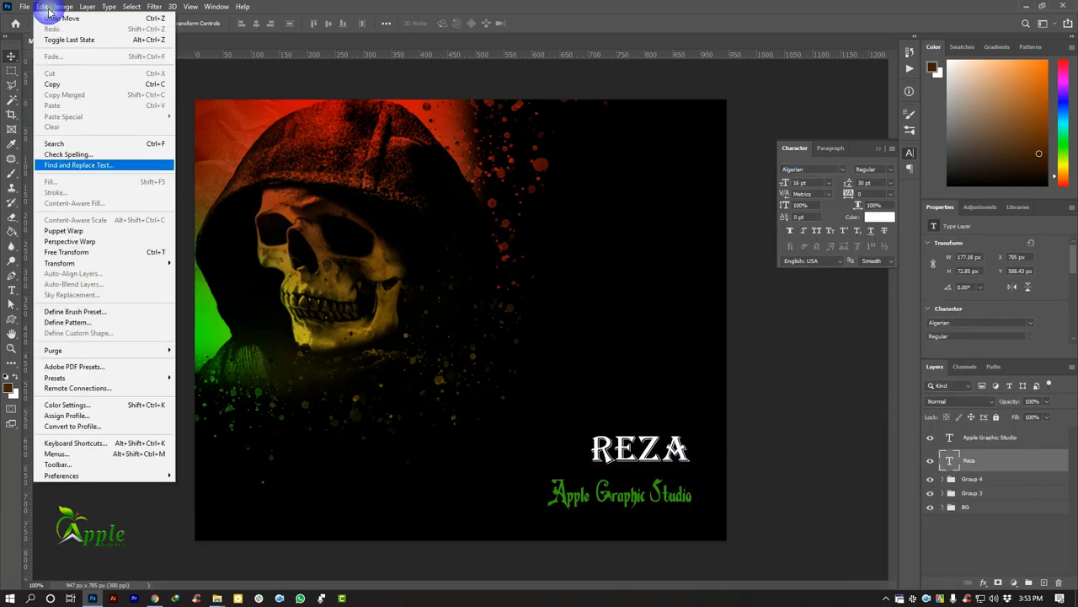
{"action": "left_click", "coordinate": [56, 251]}
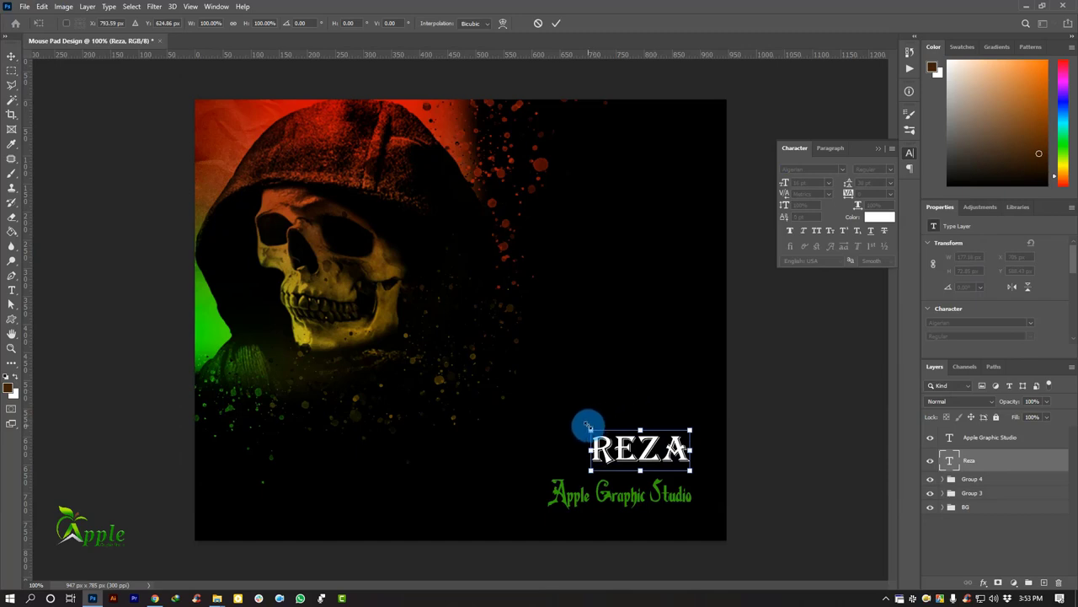
{"action": "left_click_drag", "start_coordinate": [587, 430], "coordinate": [619, 437]}
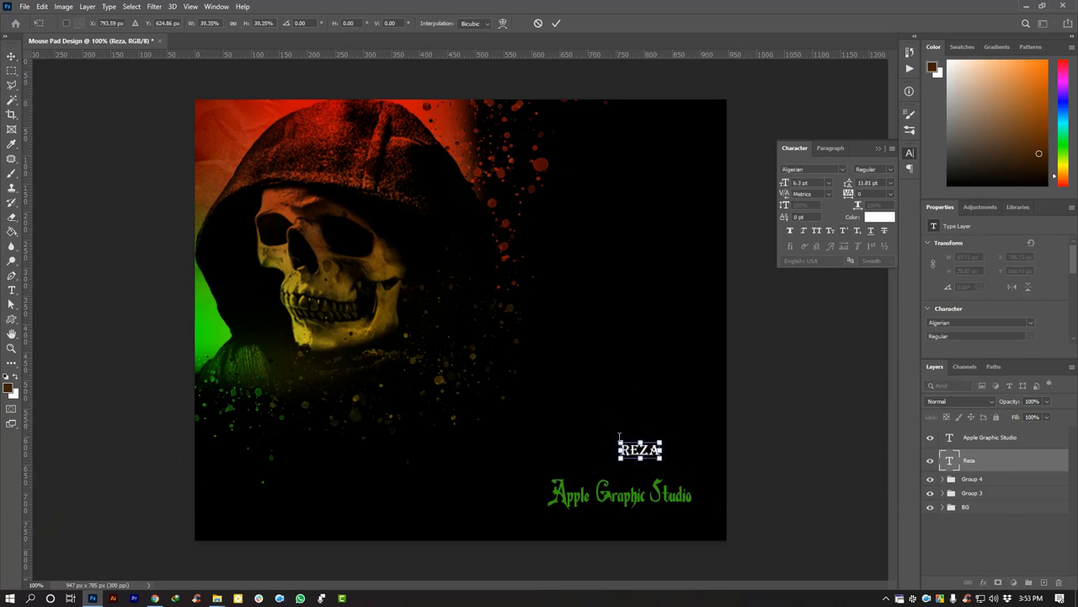
{"action": "left_click", "coordinate": [878, 149]}
{"action": "left_click", "coordinate": [556, 23]}
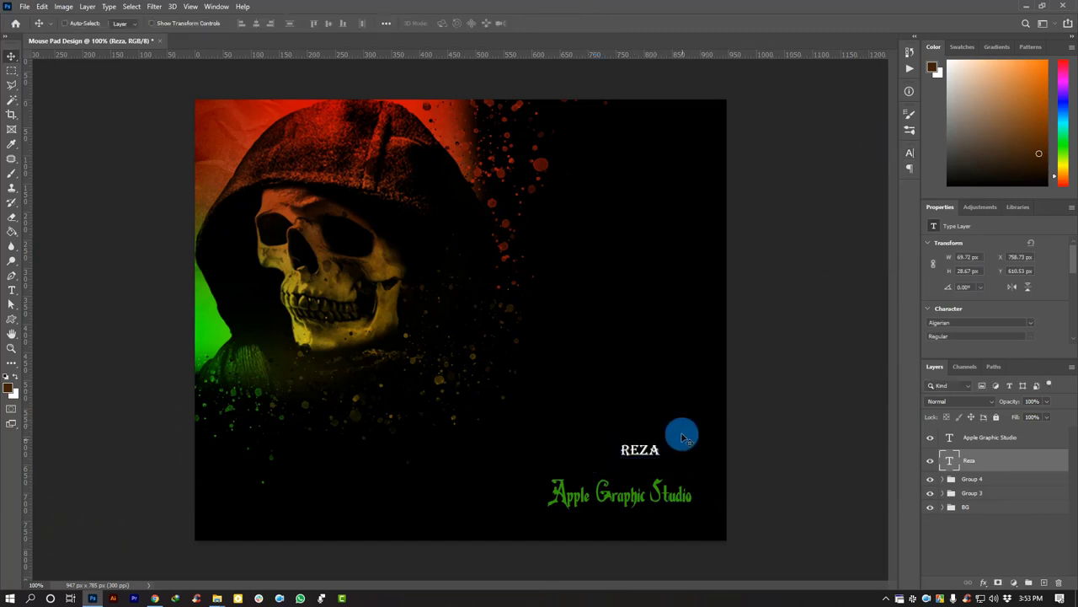
{"action": "left_click_drag", "start_coordinate": [684, 452], "coordinate": [711, 464]}
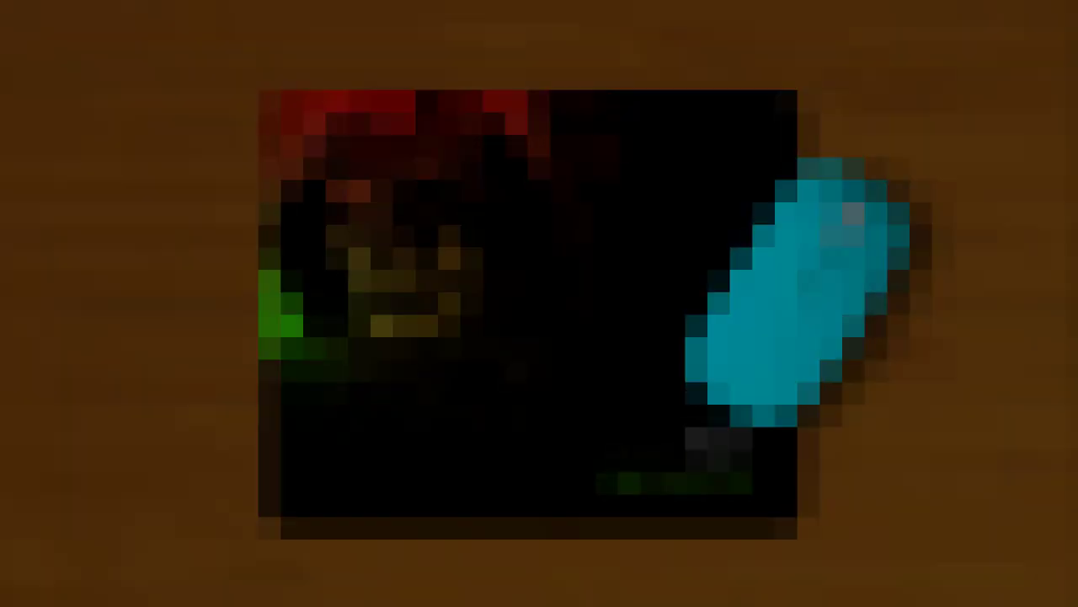